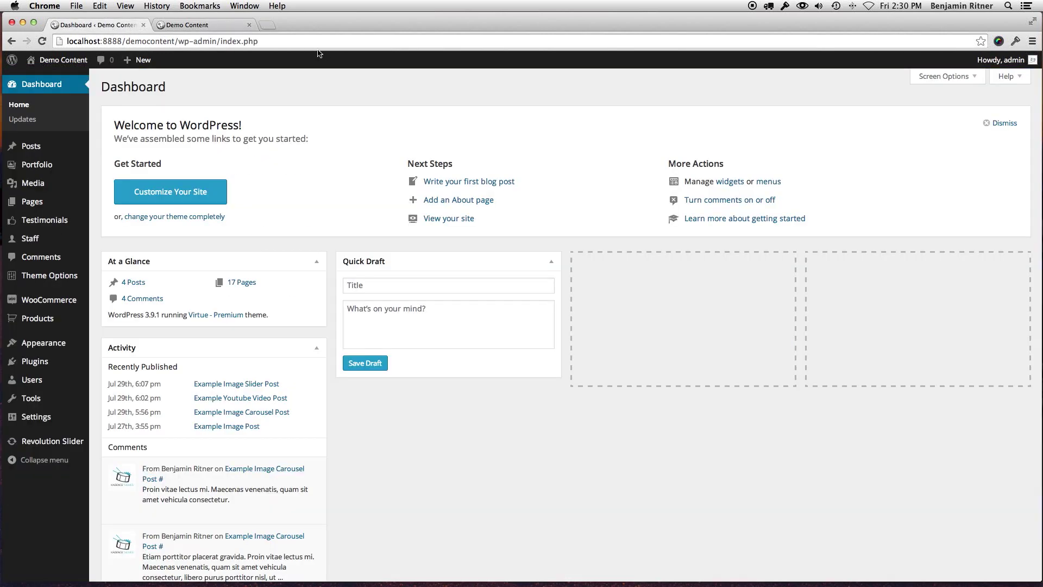
In Reading Settings, make the front page a static page showing Home, and save
click(193, 24)
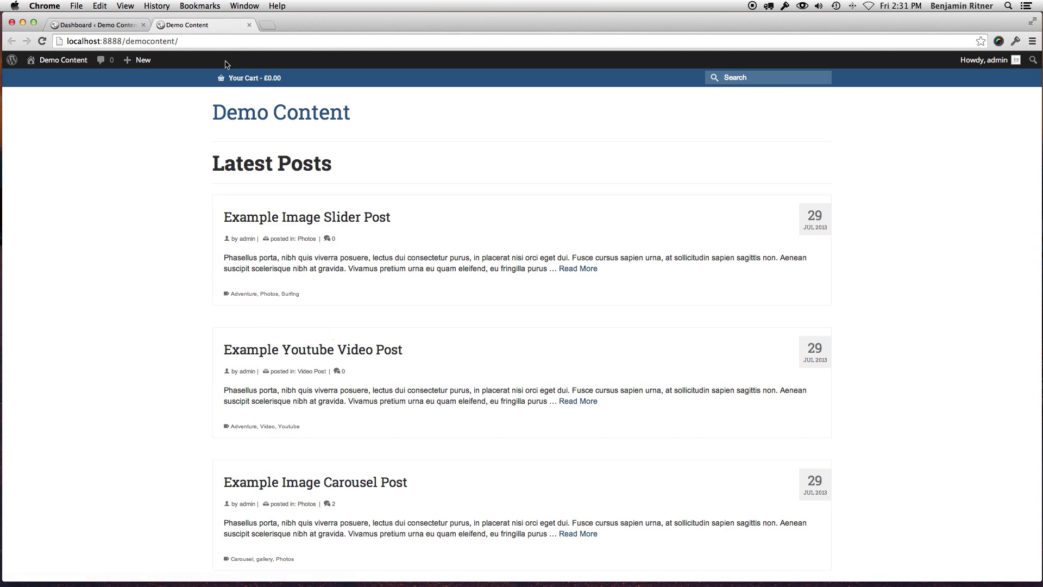
click(76, 24)
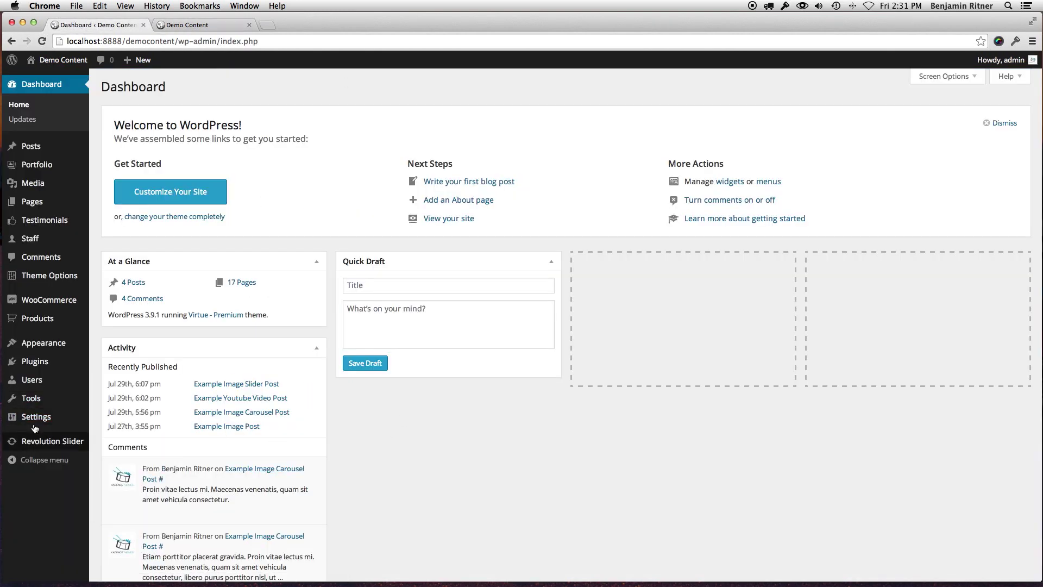
mouse_move(33, 418)
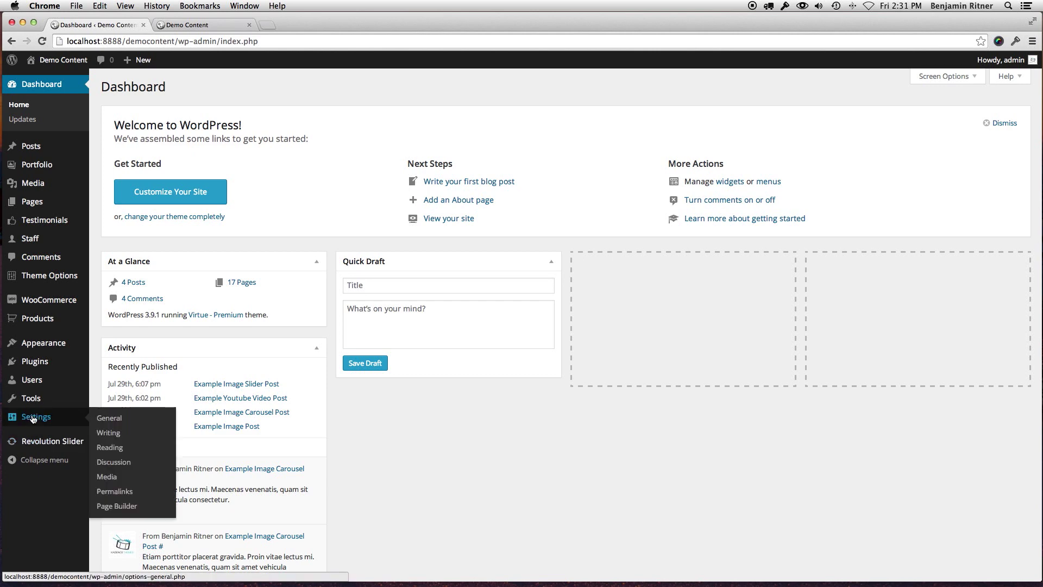
click(116, 450)
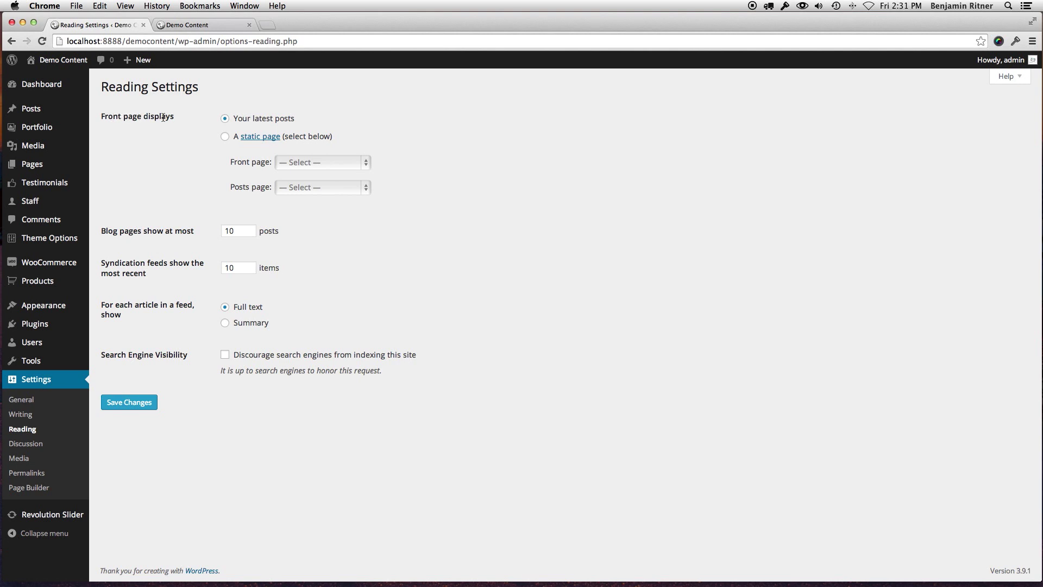
click(224, 138)
click(331, 162)
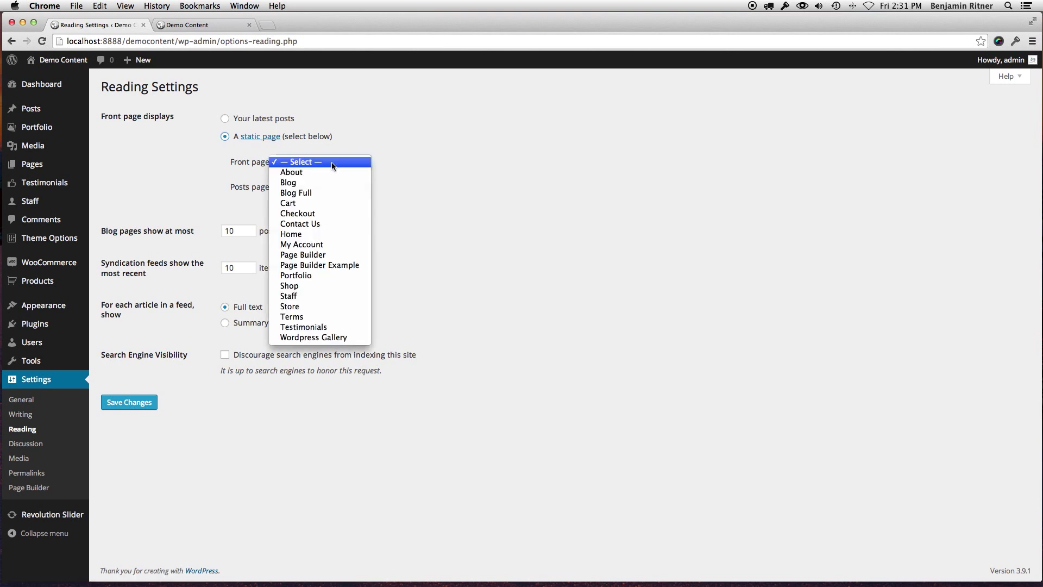
click(310, 235)
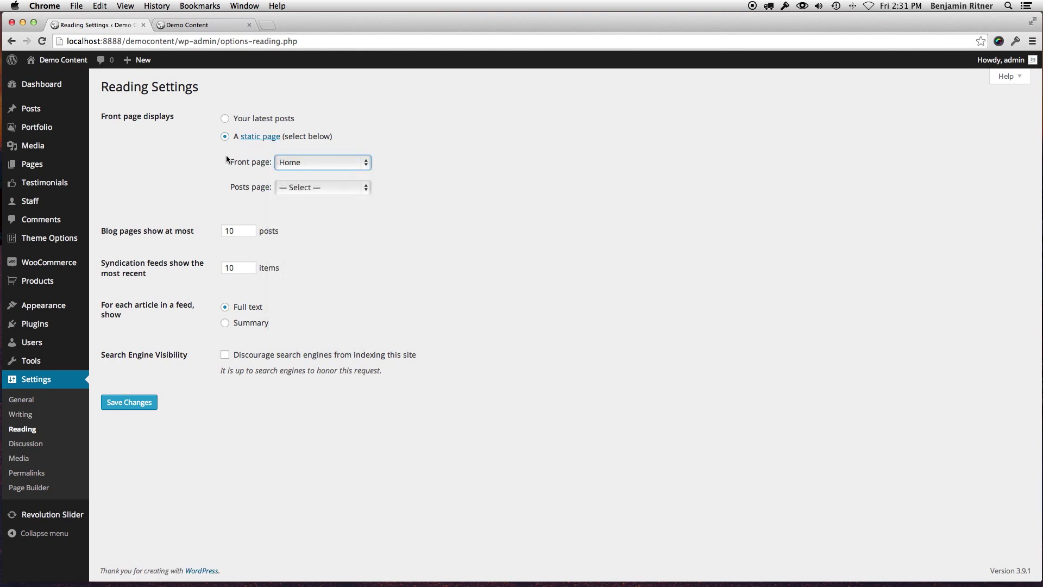
click(148, 403)
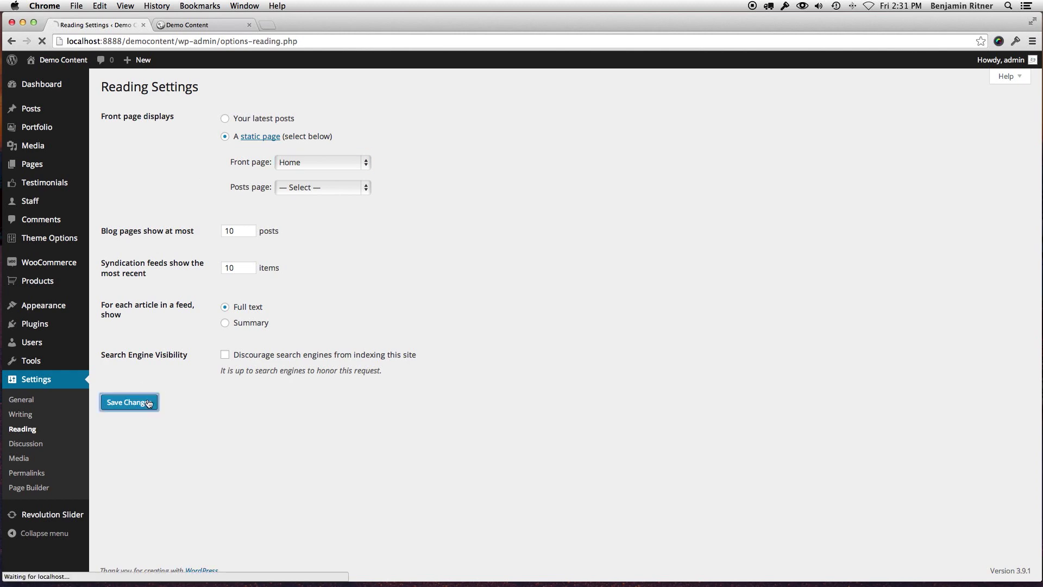
Reload the live site to confirm it now opens on the Home page, then return to Reading Settings
click(193, 25)
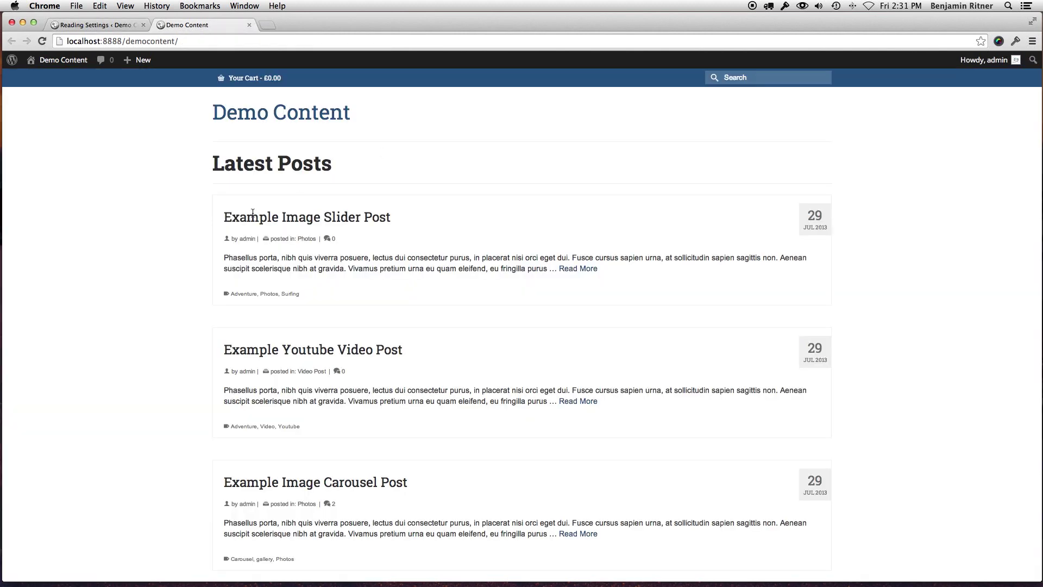
key(super+r)
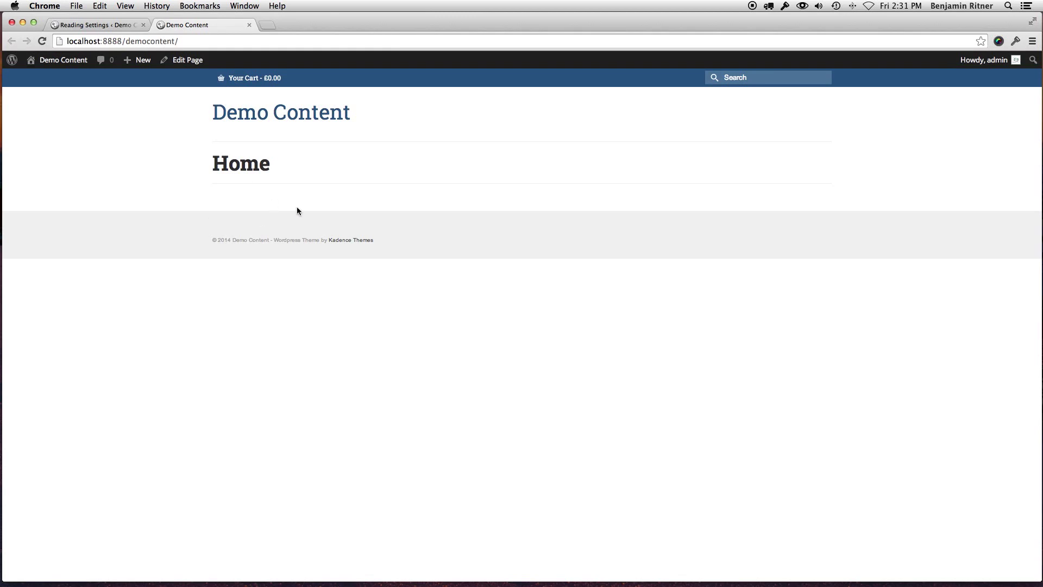
drag(218, 163, 276, 166)
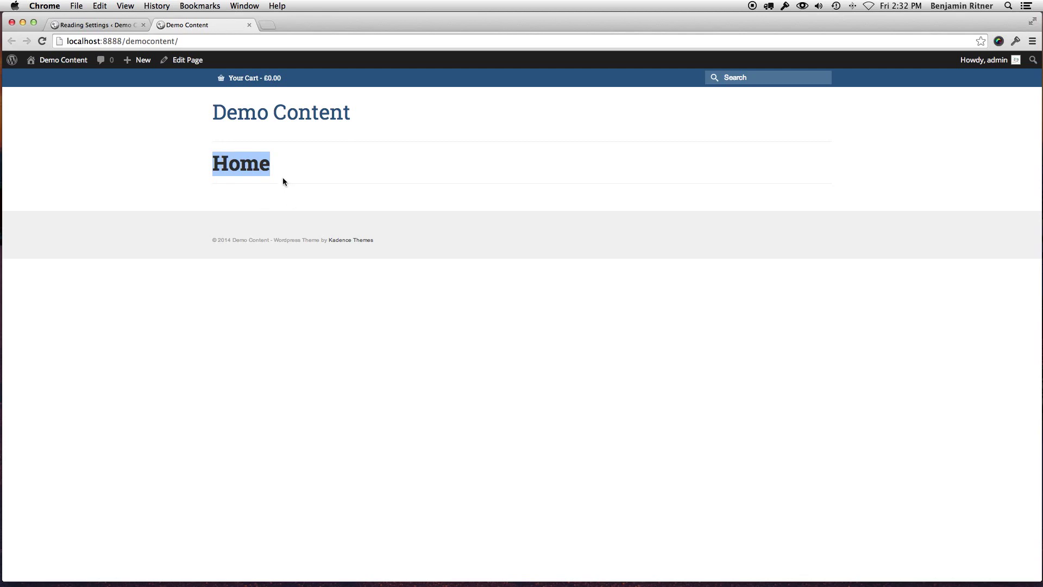
drag(239, 194, 477, 223)
click(439, 206)
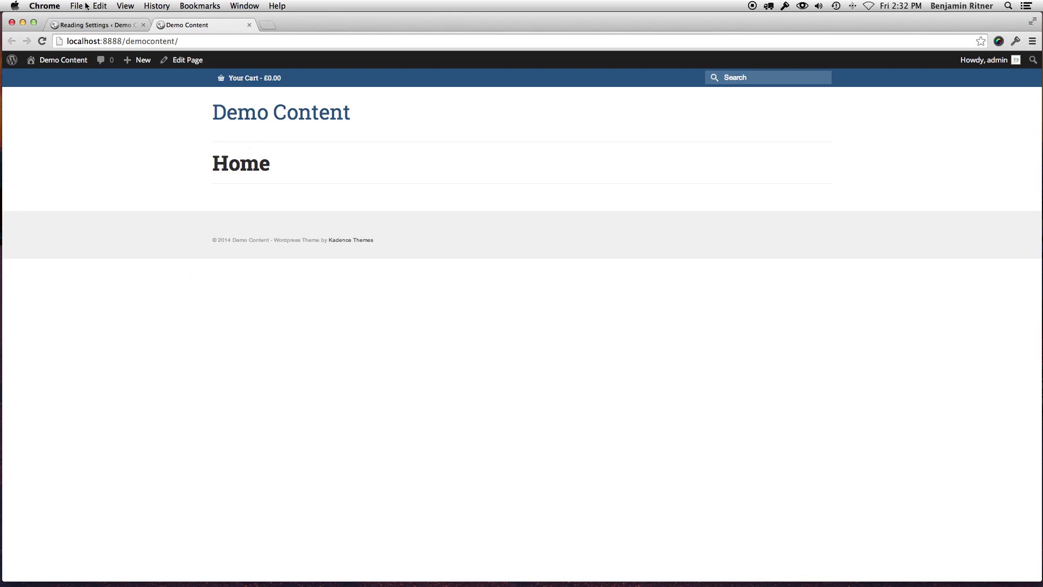
click(124, 25)
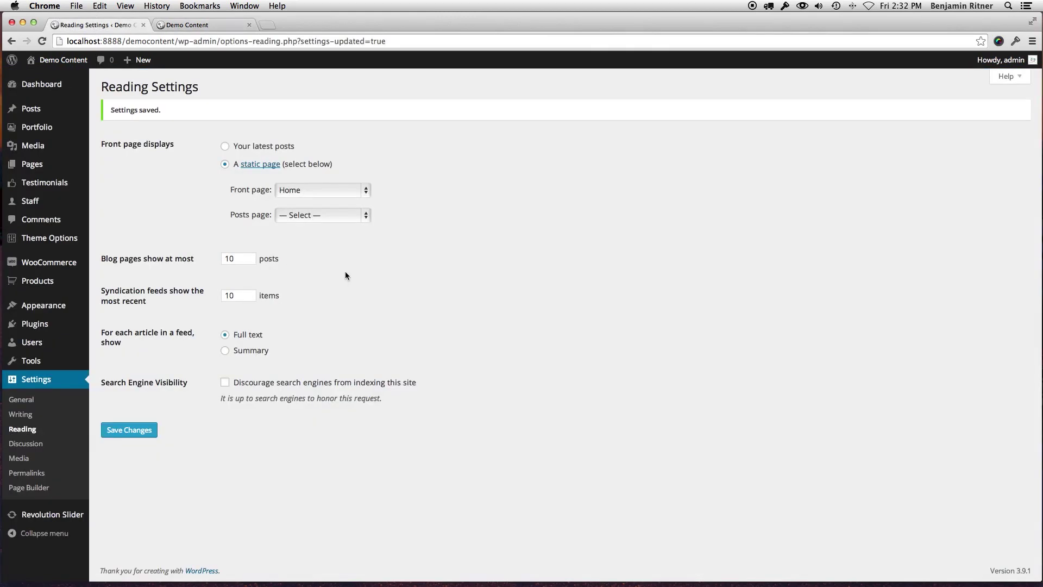
Switch the front page setting back to 'Your latest posts' and save
click(293, 193)
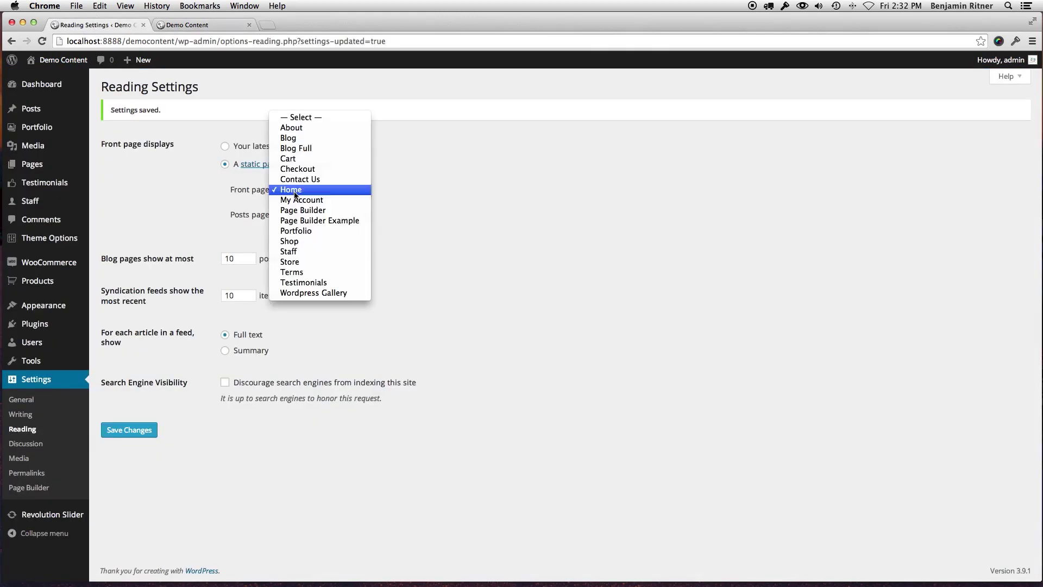
click(237, 187)
click(225, 146)
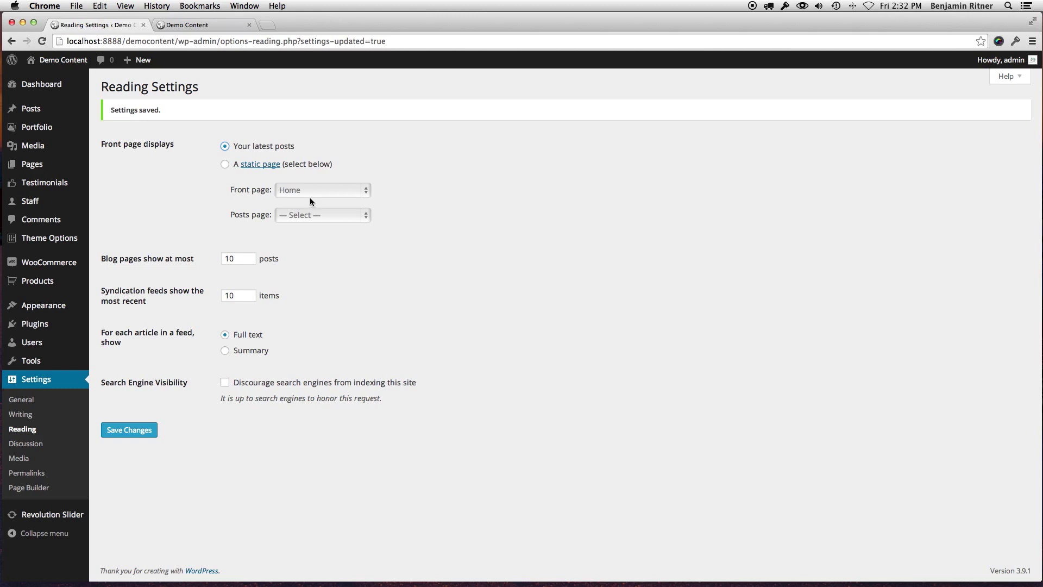
click(145, 437)
Reload the live site to confirm it lists the latest posts, then return to Reading Settings
click(211, 28)
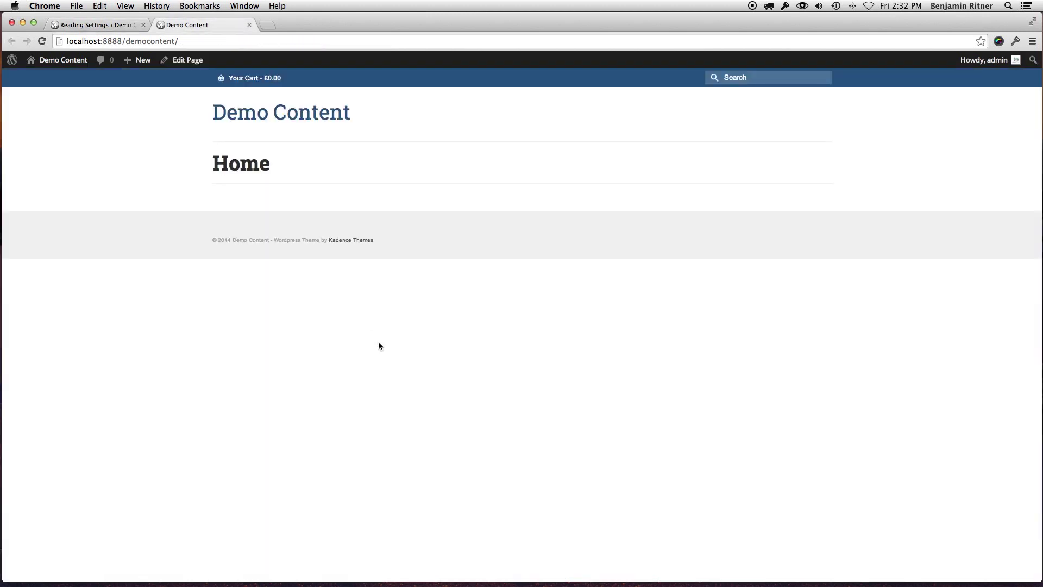
key(super+r)
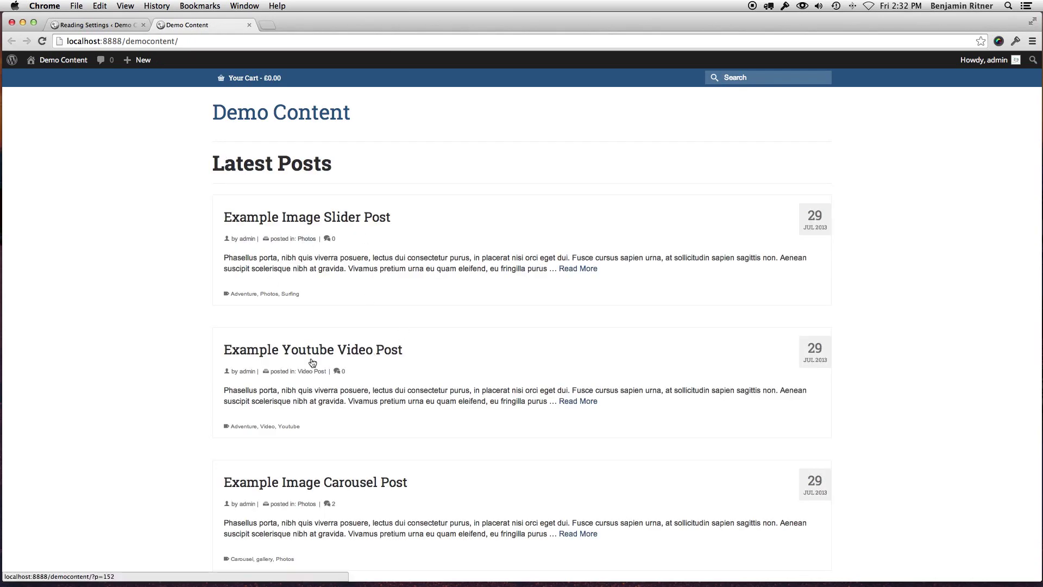
click(106, 24)
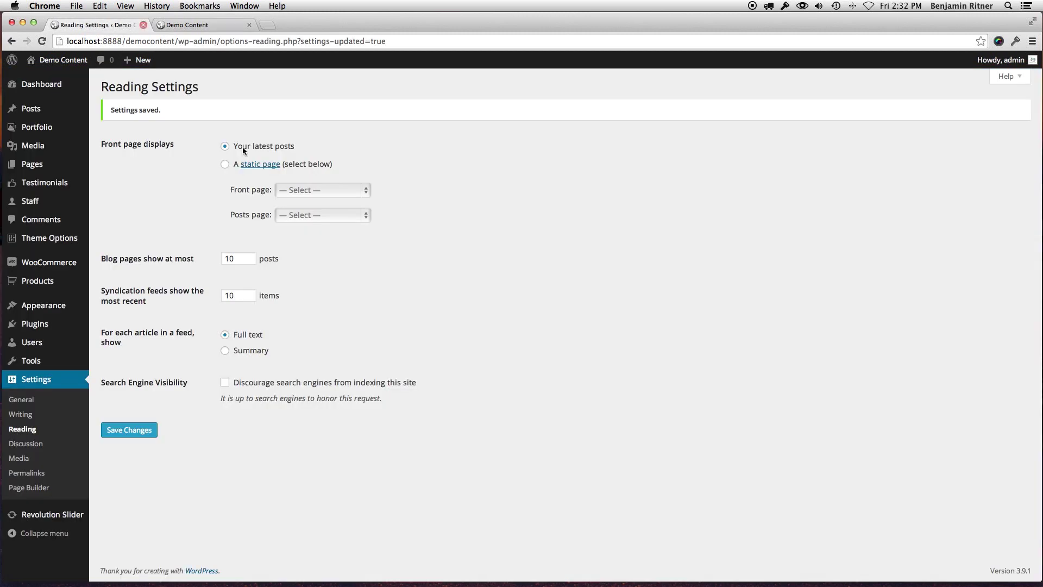
Open the Virtue Theme Options on the Home Layout settings page
mouse_move(57, 236)
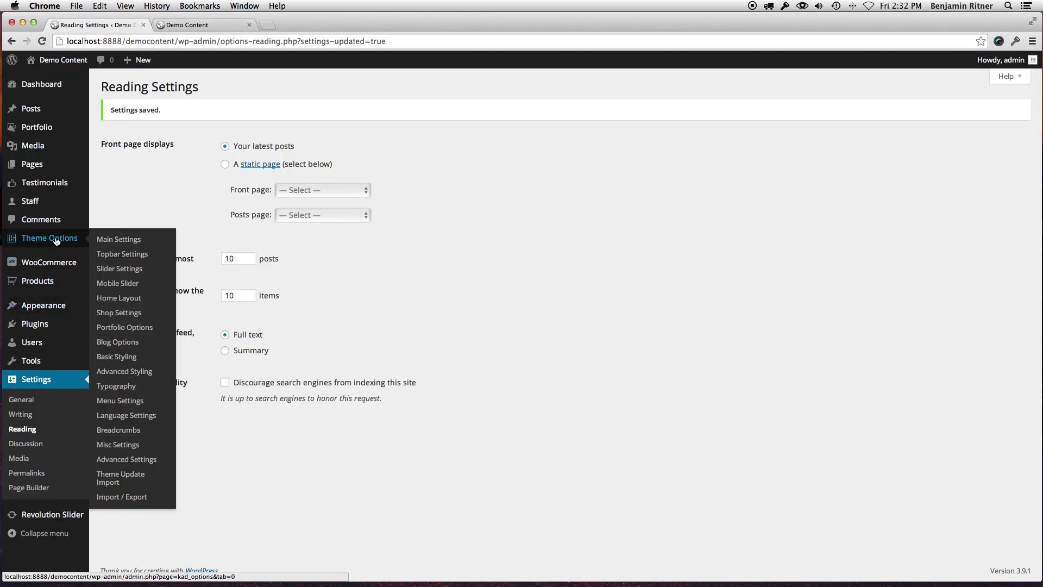
click(105, 241)
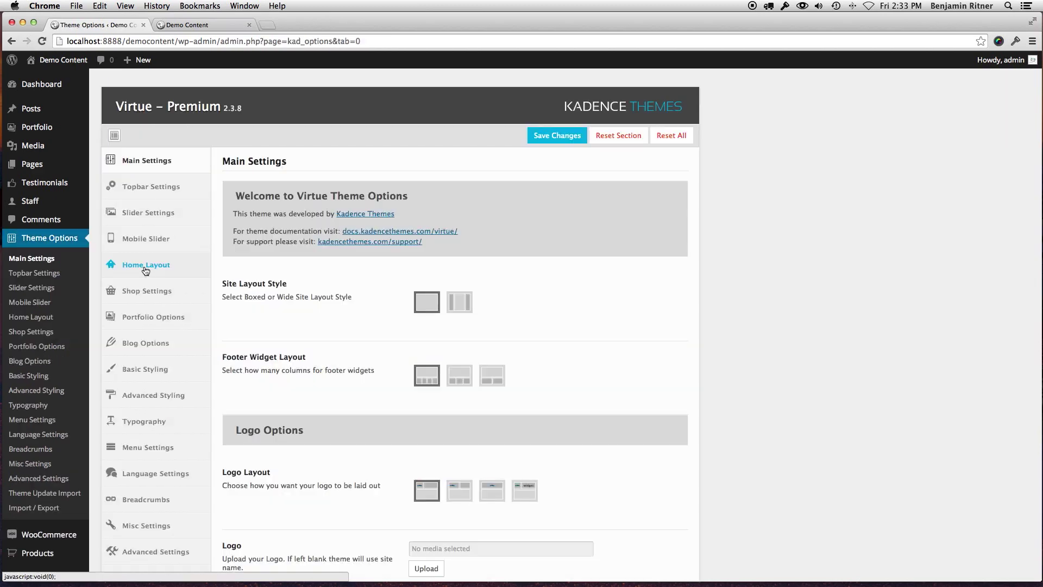
click(137, 268)
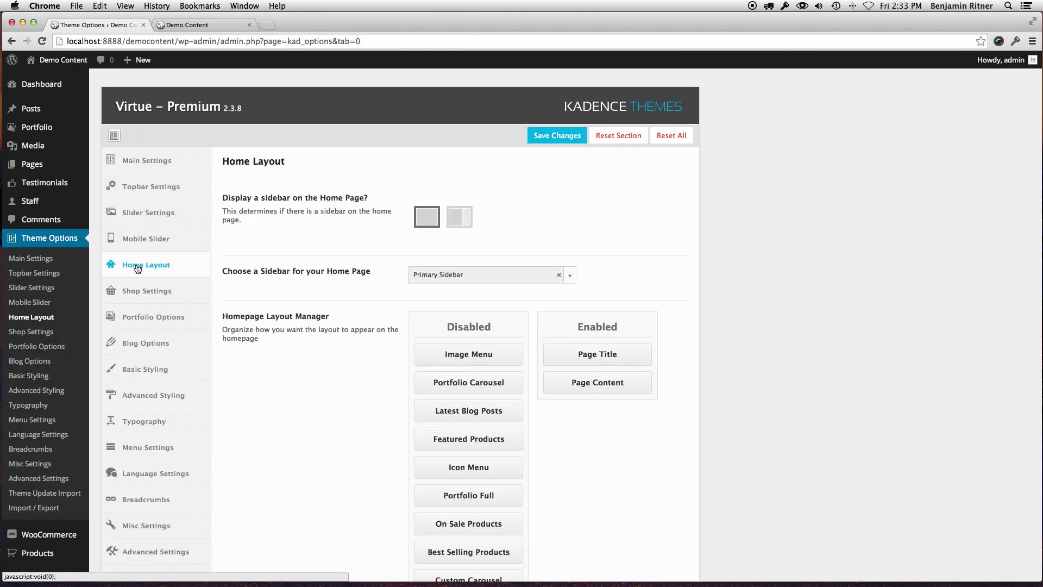
scroll(549, 335, down, 2)
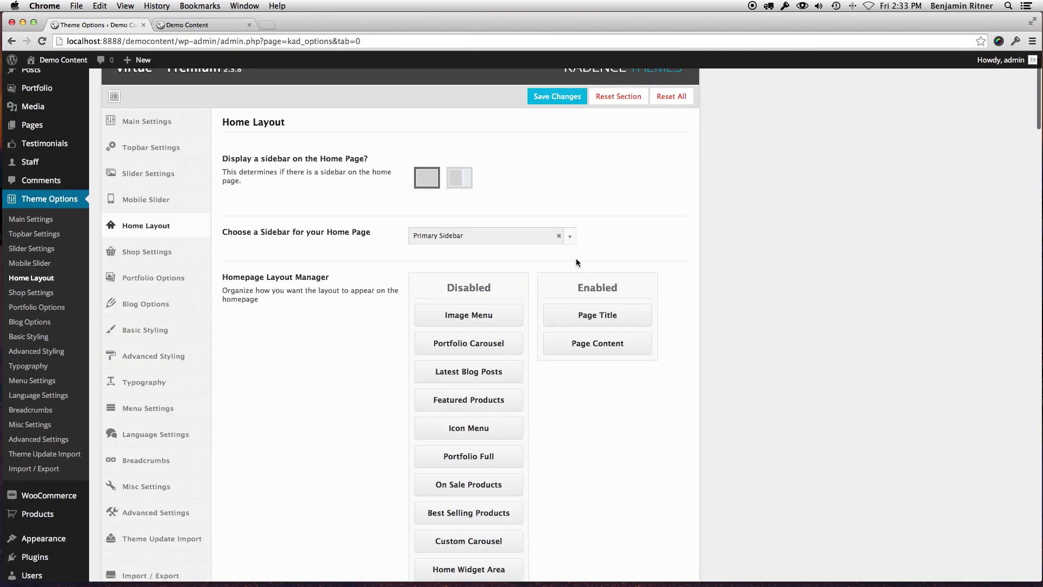
scroll(353, 187, up, 1)
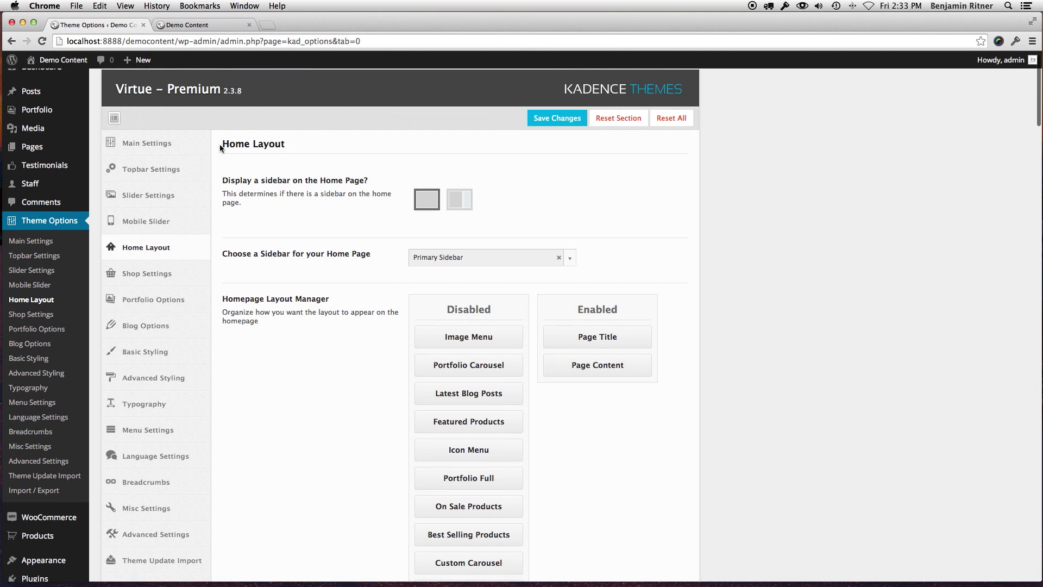
drag(220, 147, 286, 143)
click(255, 176)
Keep Primary Sidebar as the home page sidebar and review the Homepage Layout Manager
scroll(597, 261, down, 1)
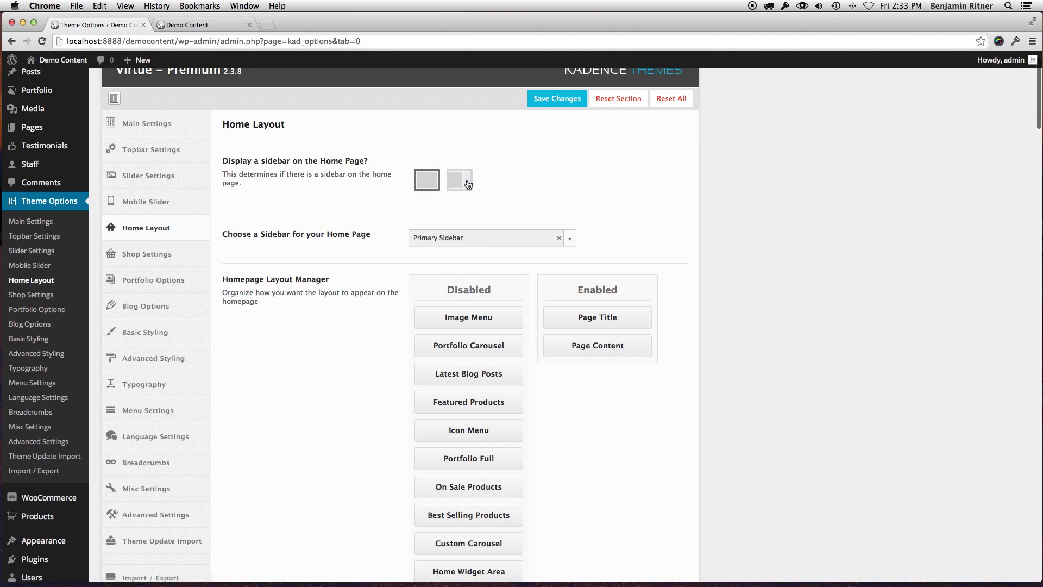
click(572, 241)
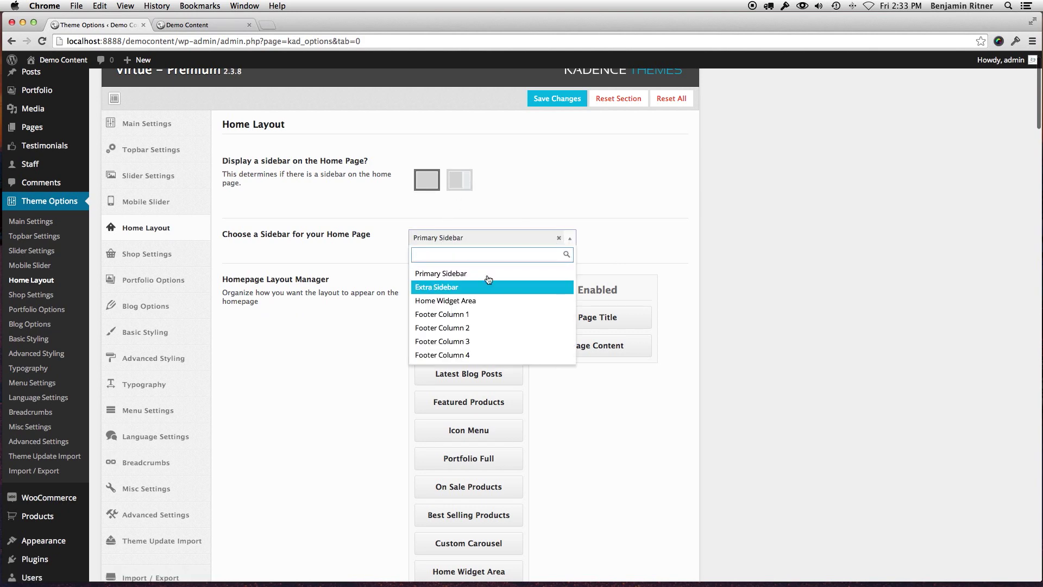
click(607, 230)
scroll(438, 262, down, 1)
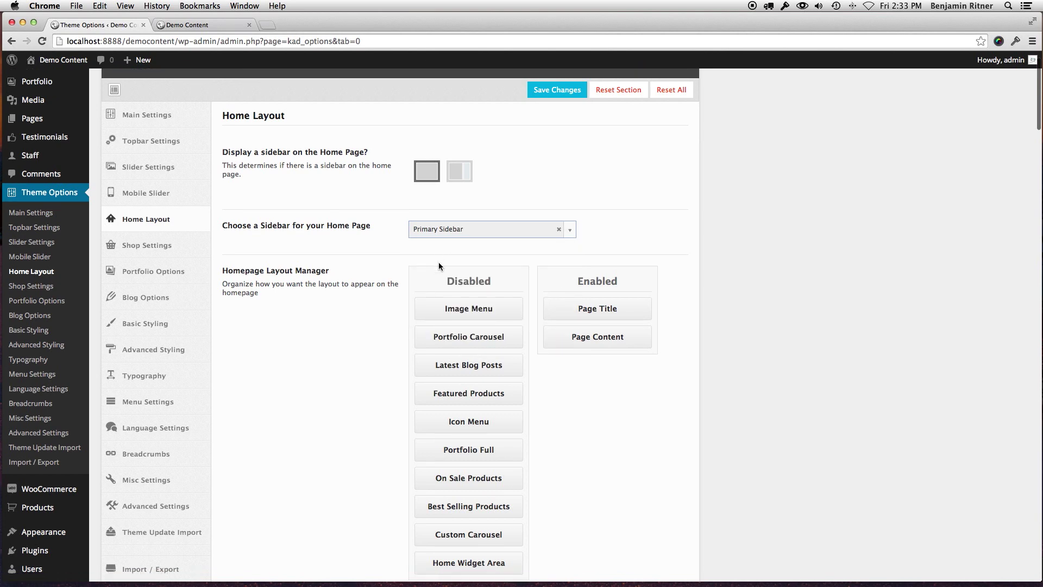
scroll(503, 275, down, 3)
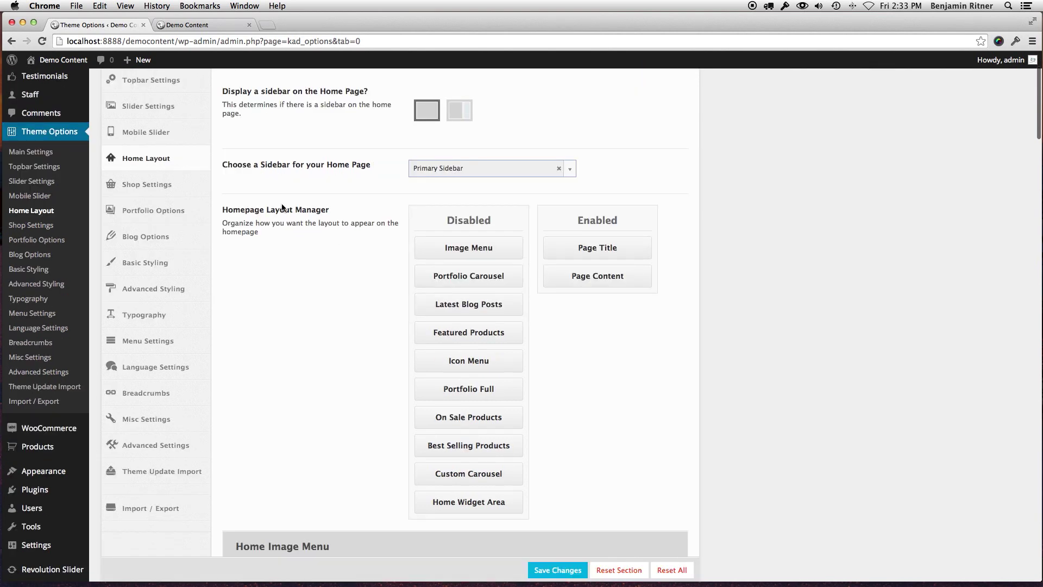
drag(322, 210, 233, 210)
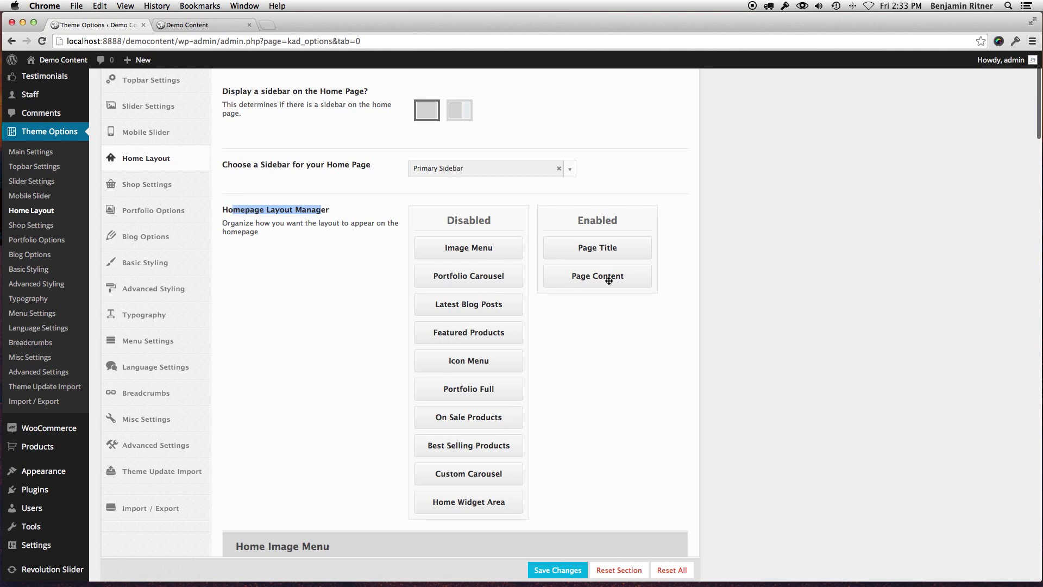
click(585, 339)
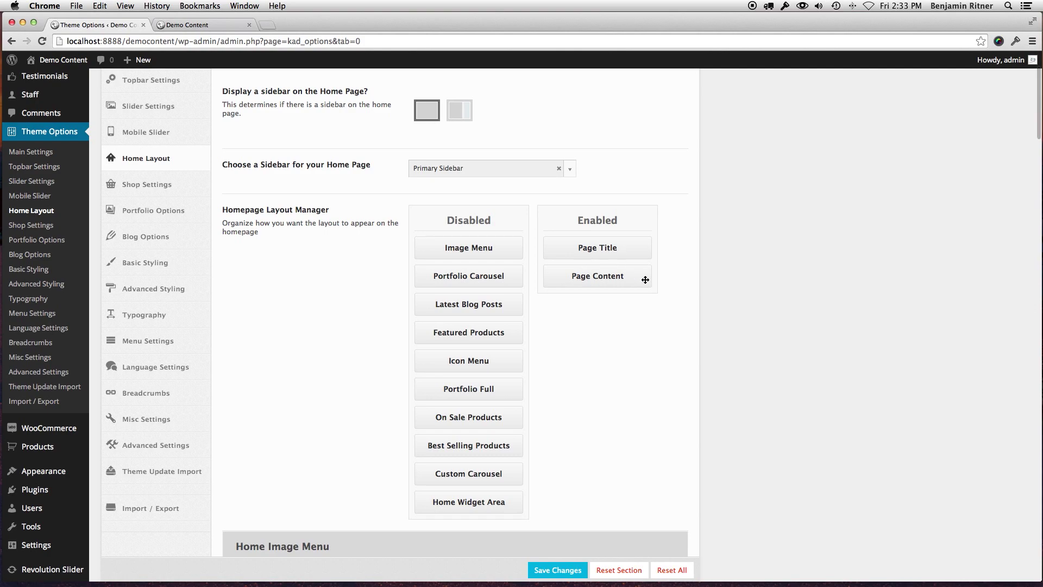
After checking the Latest Posts front page, move Page Content and Page Title to Disabled and save
click(213, 24)
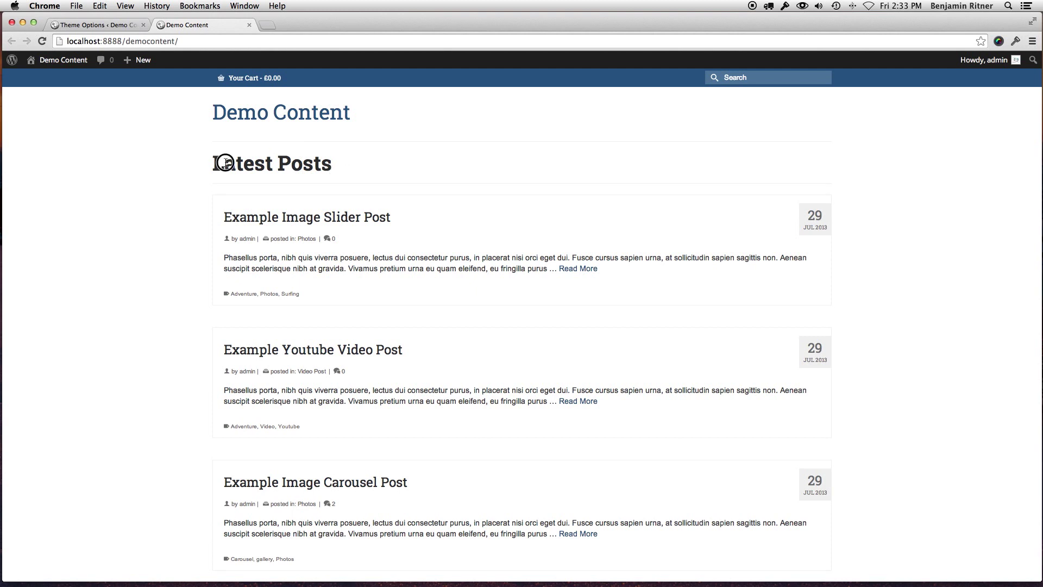
drag(223, 163, 353, 168)
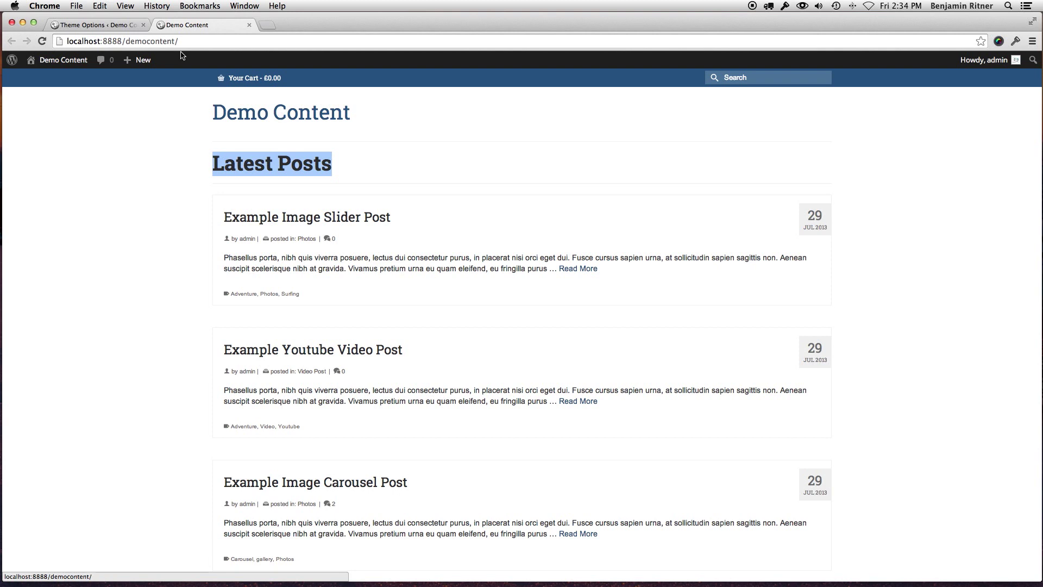
click(133, 26)
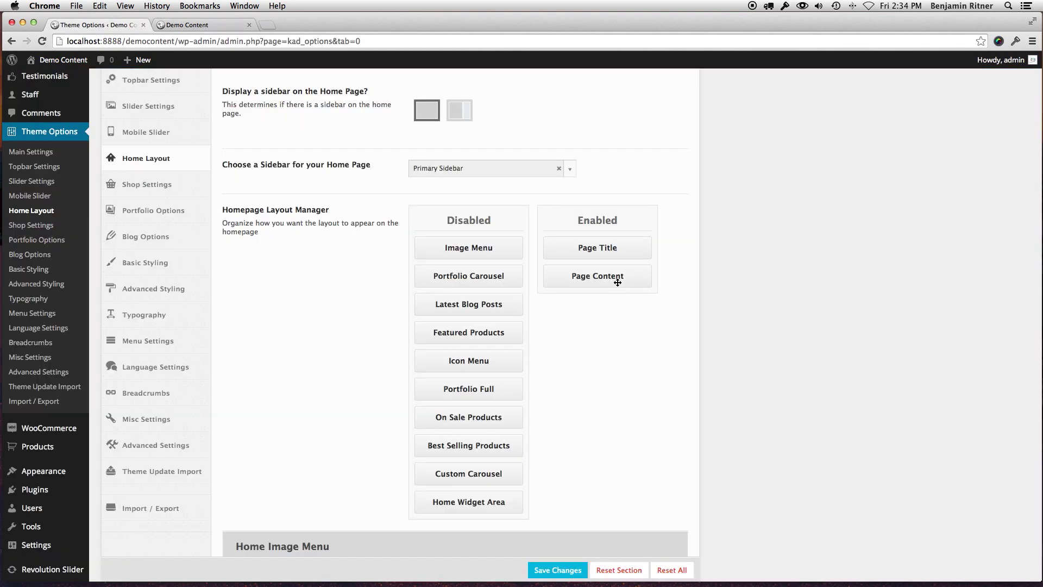
drag(605, 277, 492, 296)
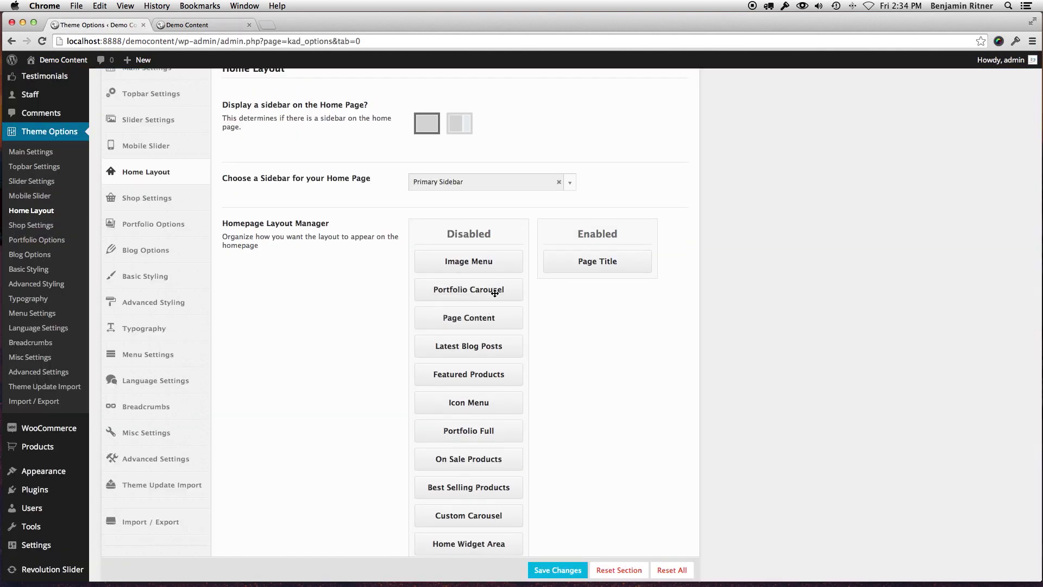
drag(575, 270, 489, 286)
click(558, 571)
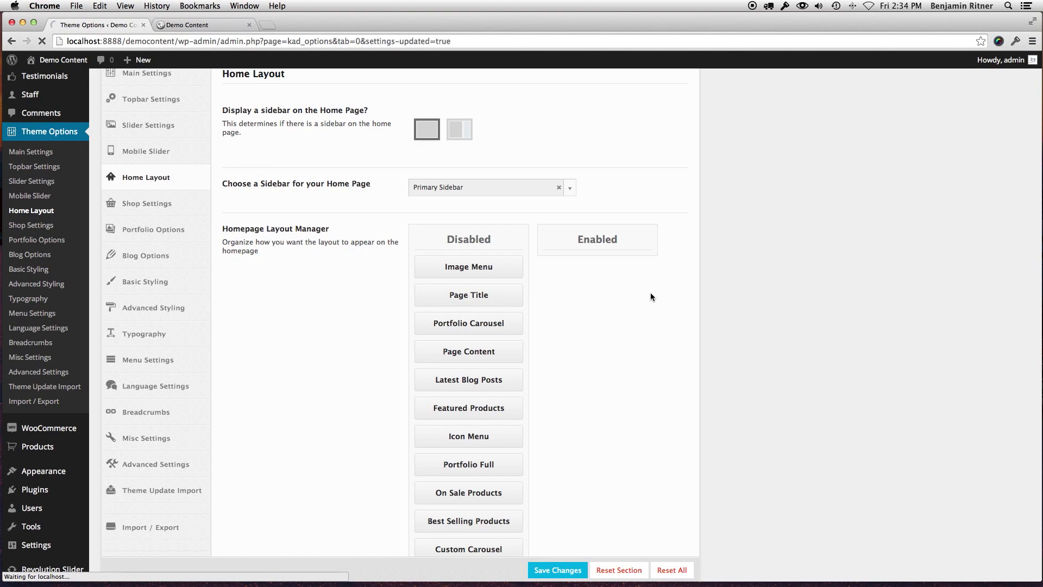
Reload the front page to confirm it is empty below the site title, then return to Home Layout
click(211, 24)
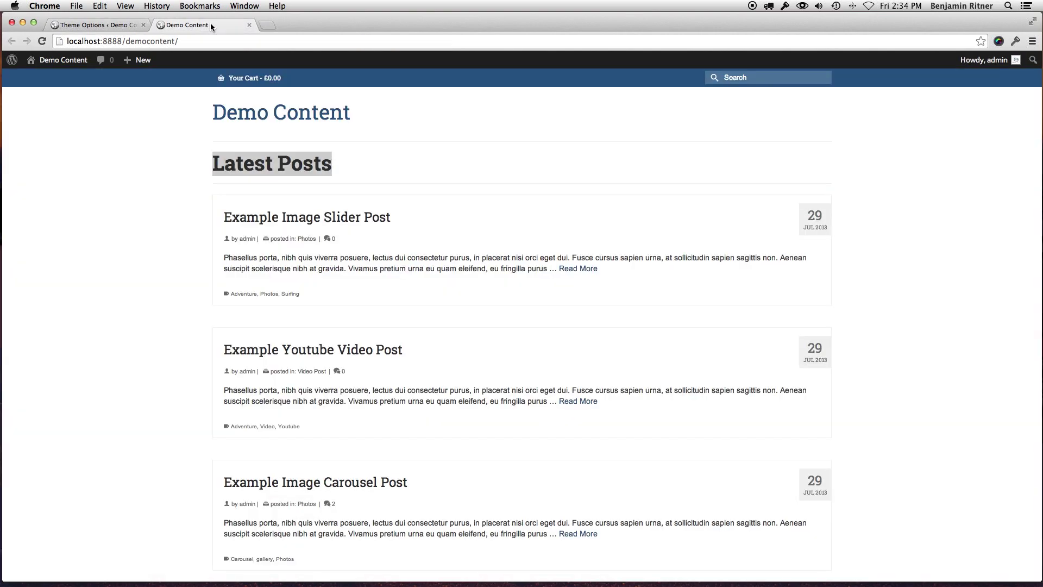
key(super+r)
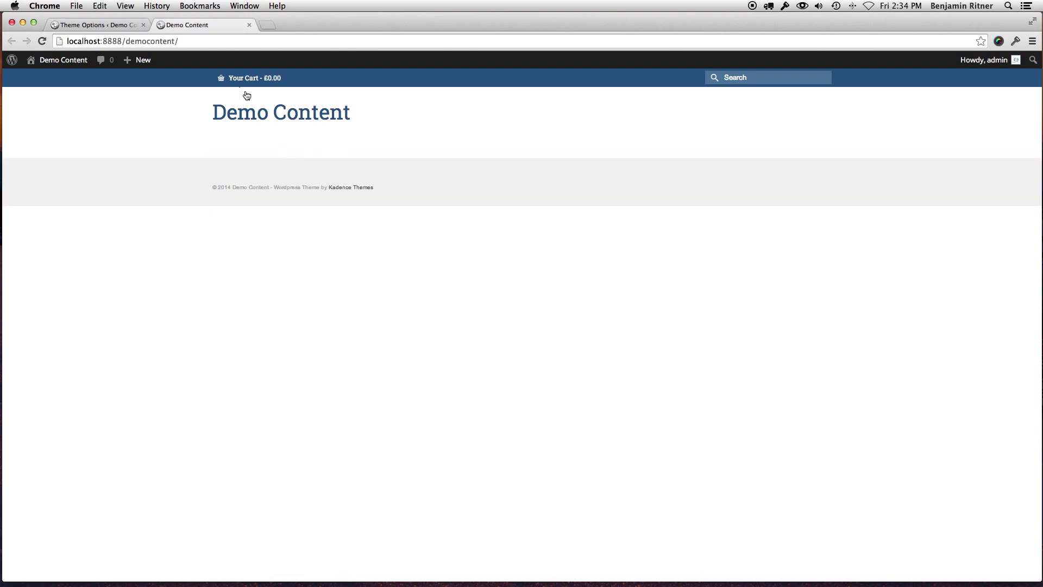
click(96, 26)
Drag Portfolio Carousel into the Enabled blocks, save the home layout, and view the front page
scroll(535, 375, down, 1)
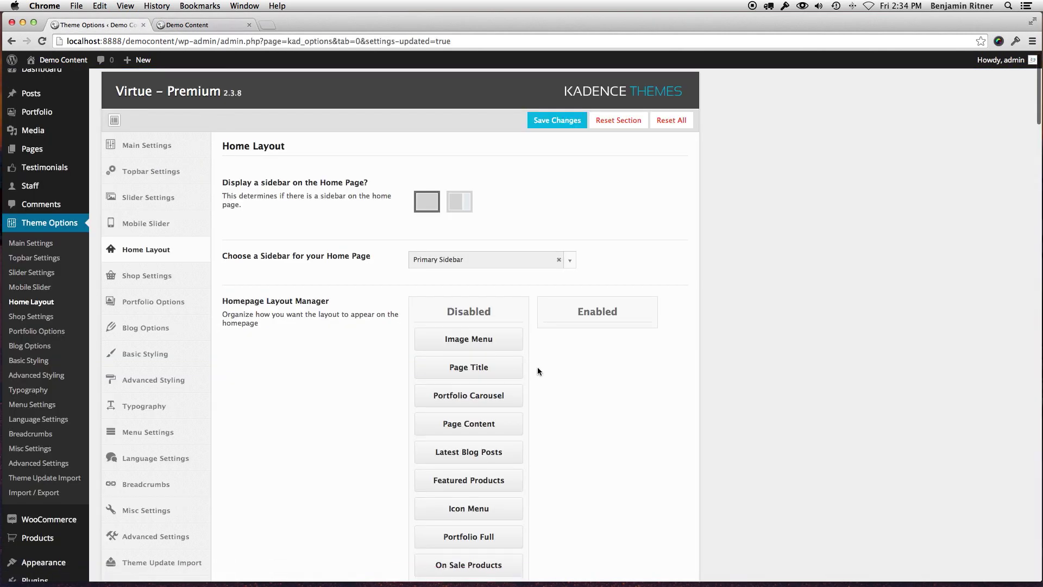
scroll(535, 367, down, 5)
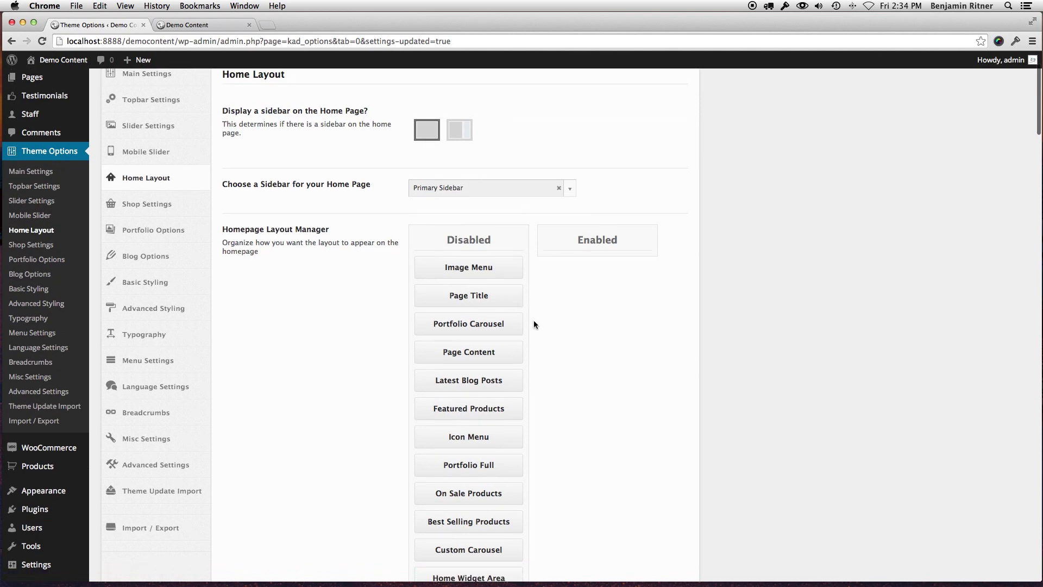
scroll(534, 324, down, 3)
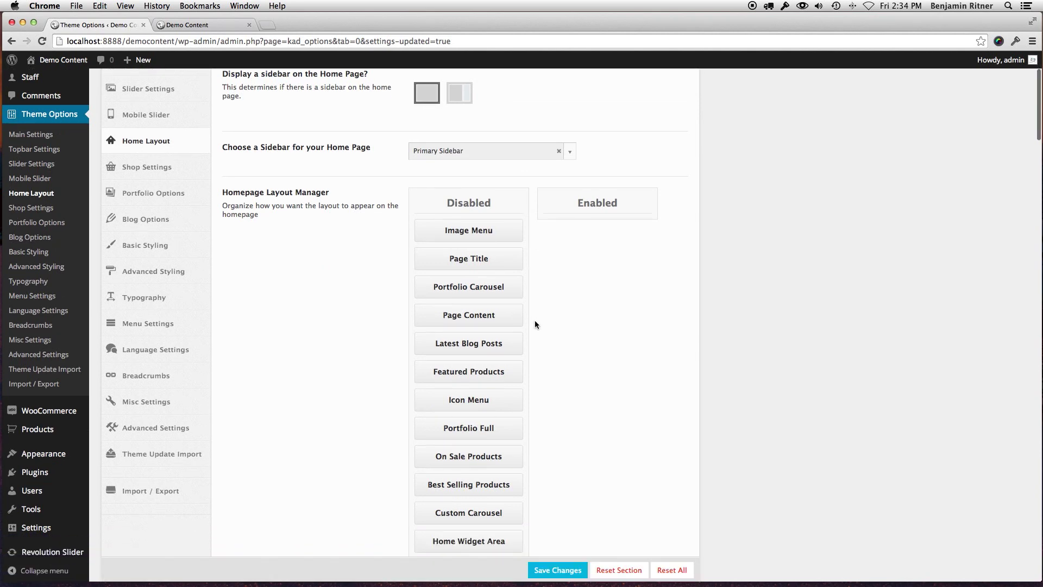
drag(462, 286, 597, 226)
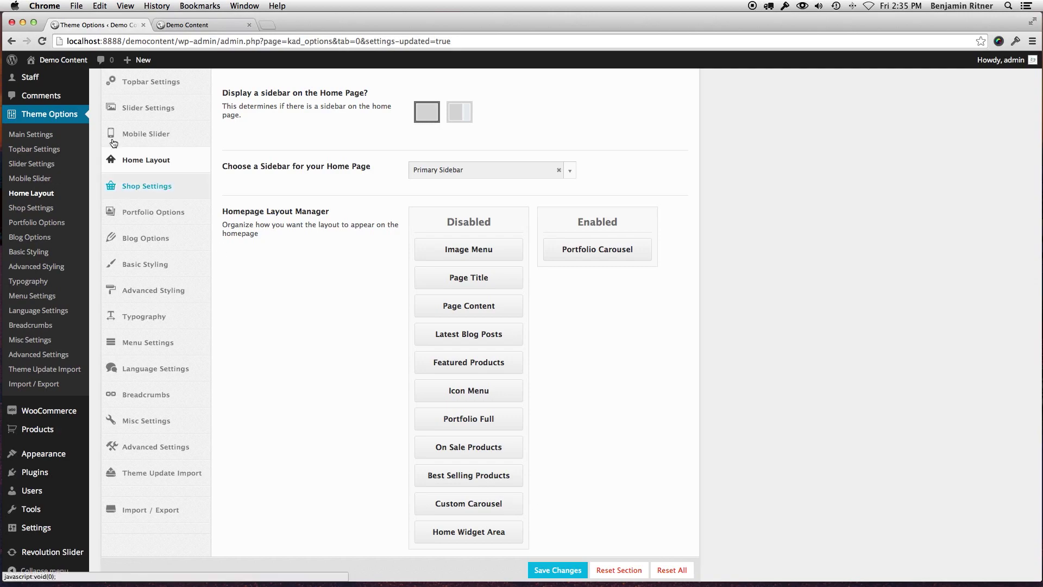
scroll(89, 179, up, 5)
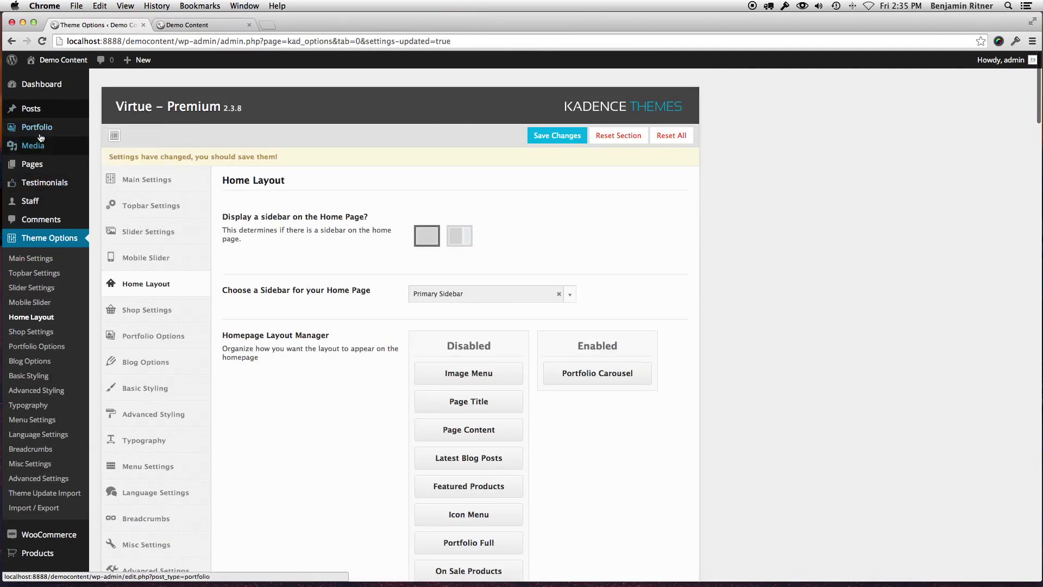
mouse_move(43, 130)
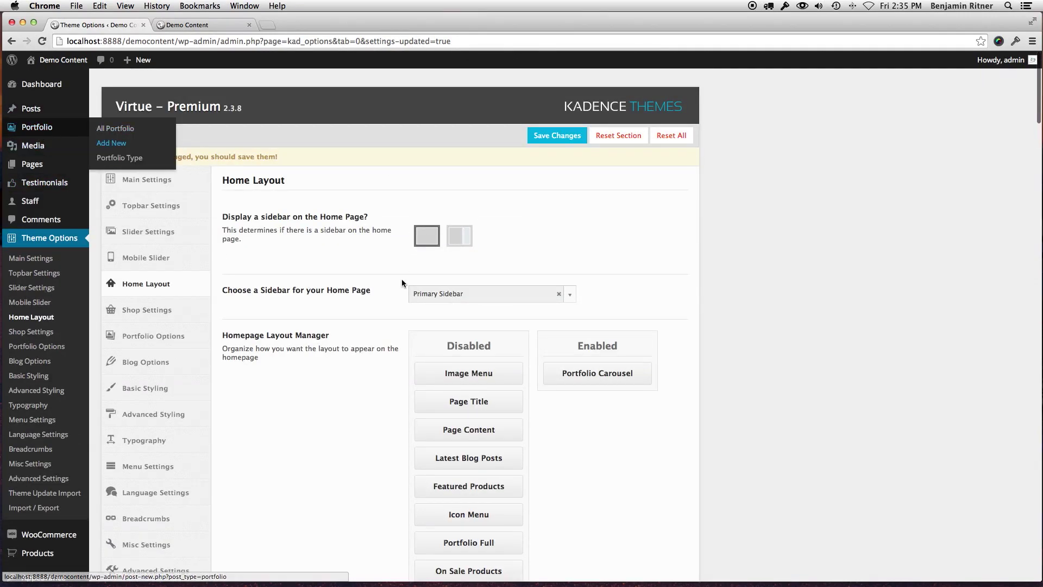
scroll(403, 283, down, 3)
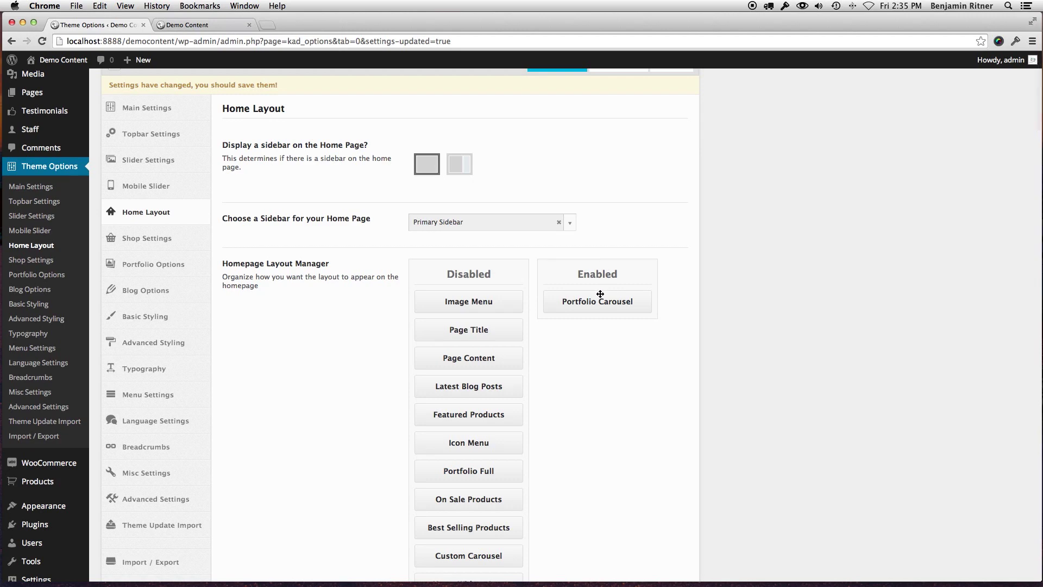
scroll(570, 163, up, 1)
click(554, 85)
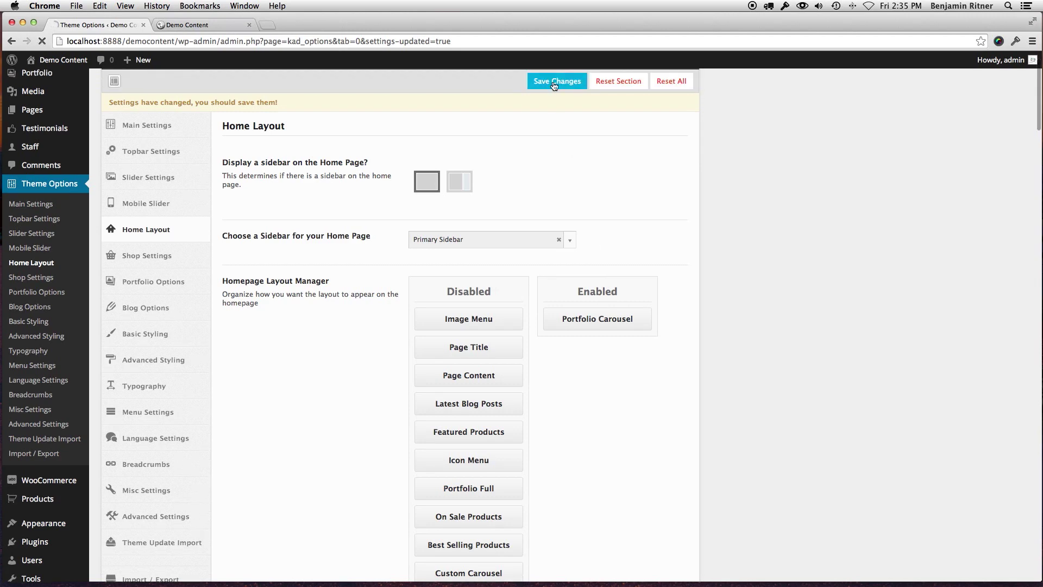
click(211, 24)
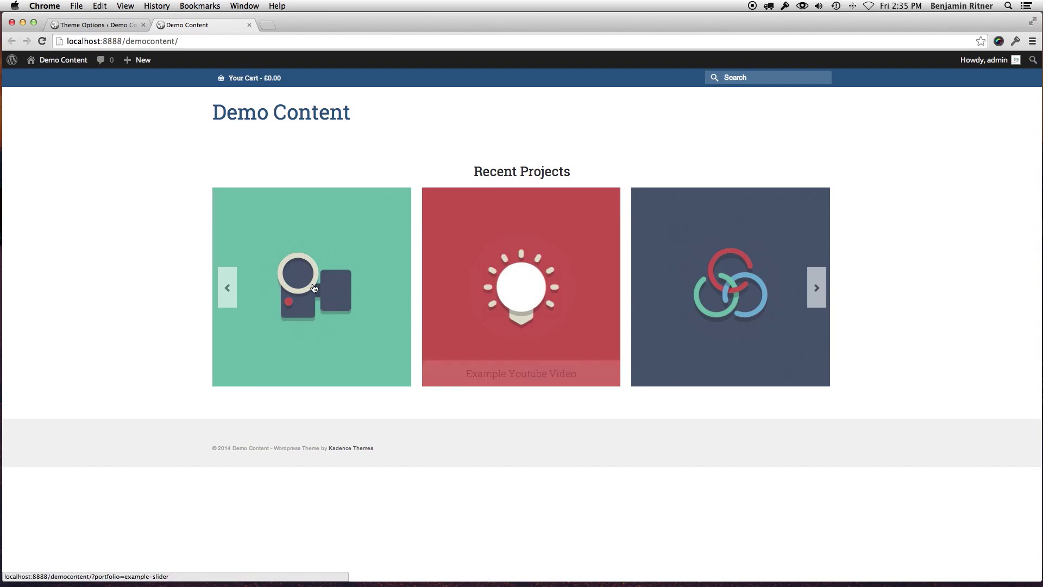
Advance the Recent Projects carousel by one project, then go back to the Theme Options tab
click(818, 291)
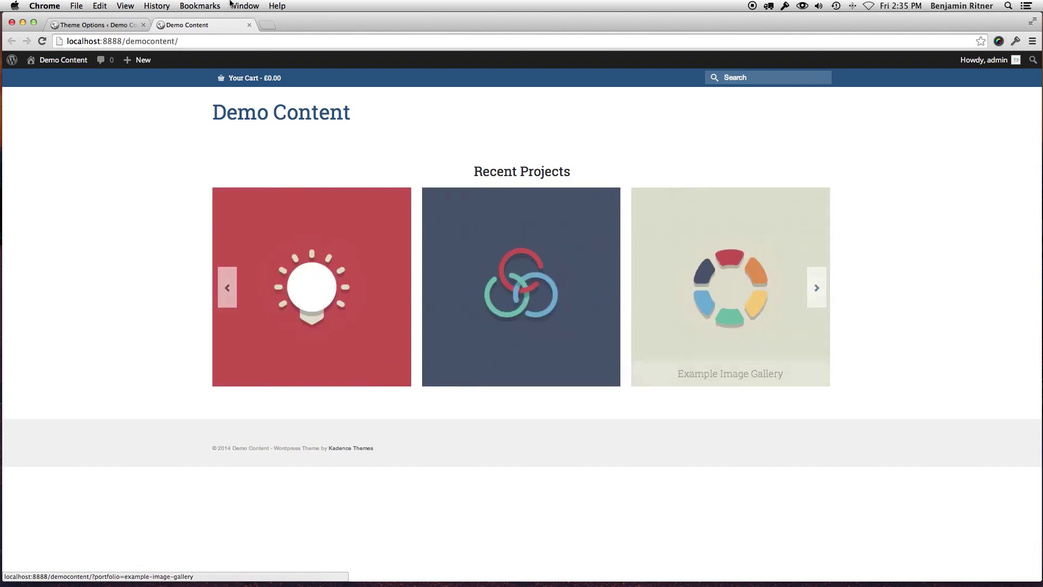
click(121, 27)
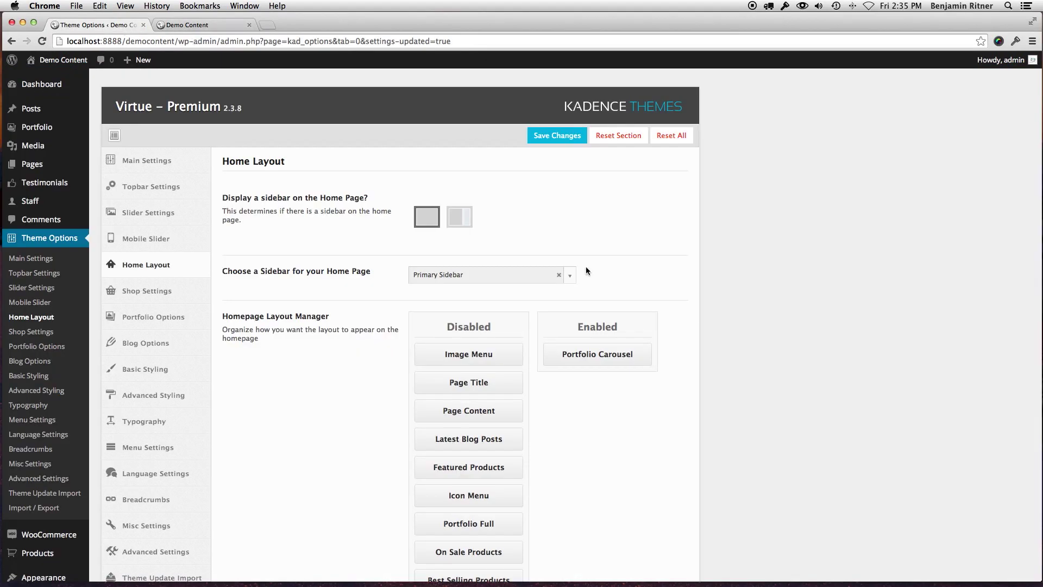
Drag Icon Menu into the Enabled list so it sits above Portfolio Carousel
scroll(586, 270, down, 5)
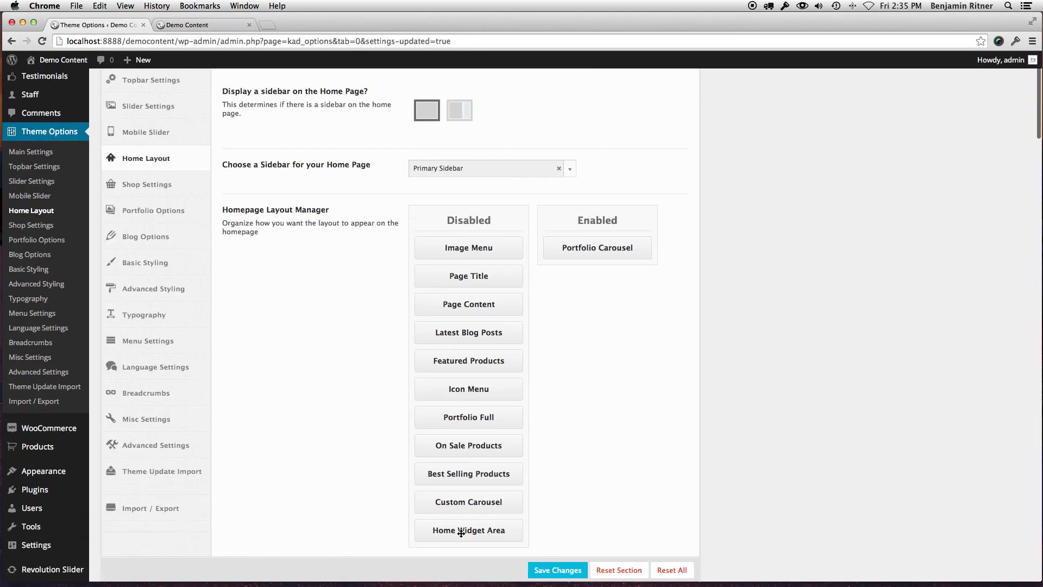
scroll(468, 277, down, 1)
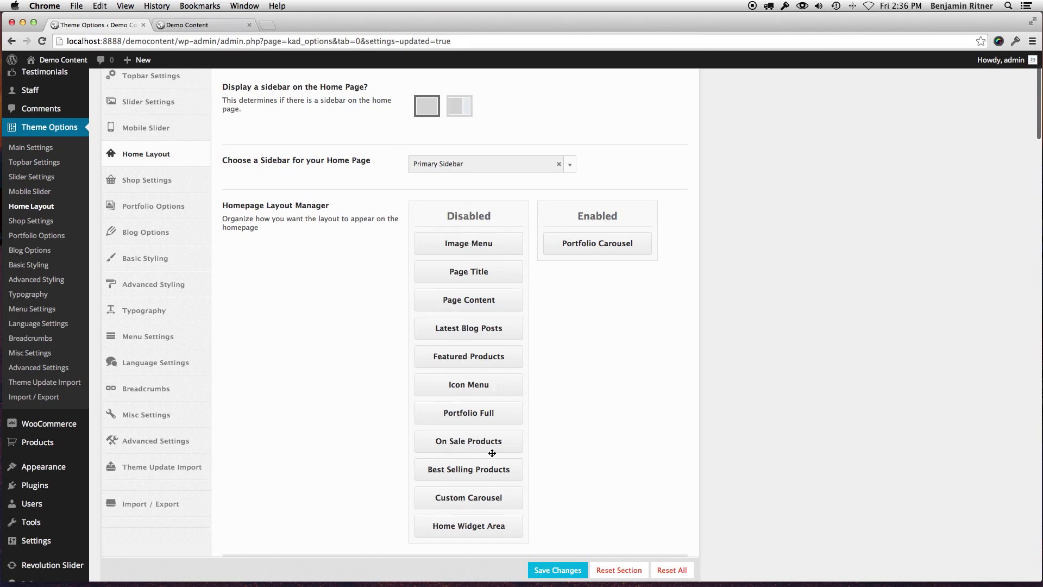
drag(465, 386, 591, 243)
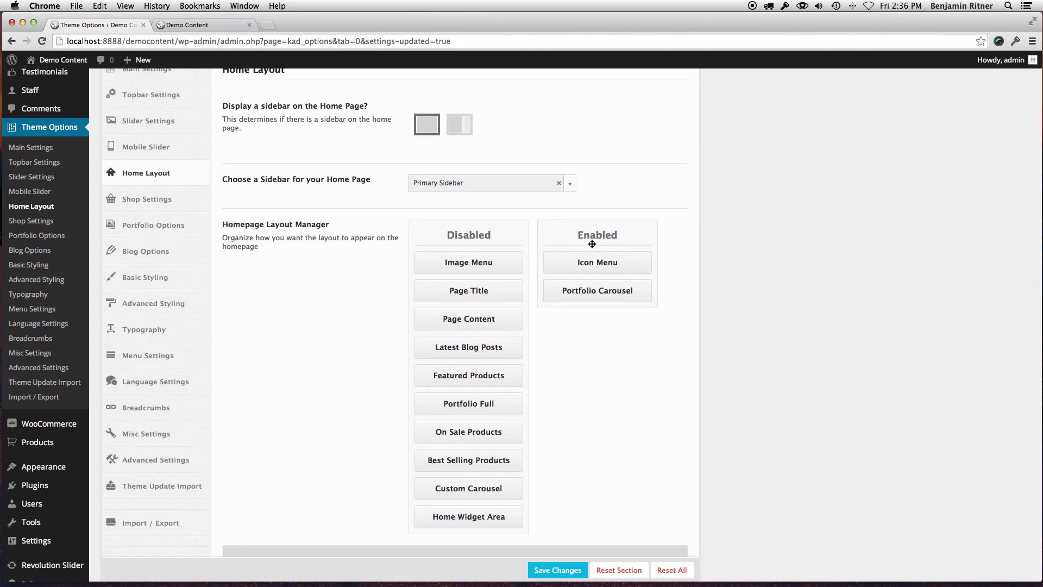
Scroll past the product, blog and portfolio options down to the Home Icon Menu section
scroll(594, 376, down, 8)
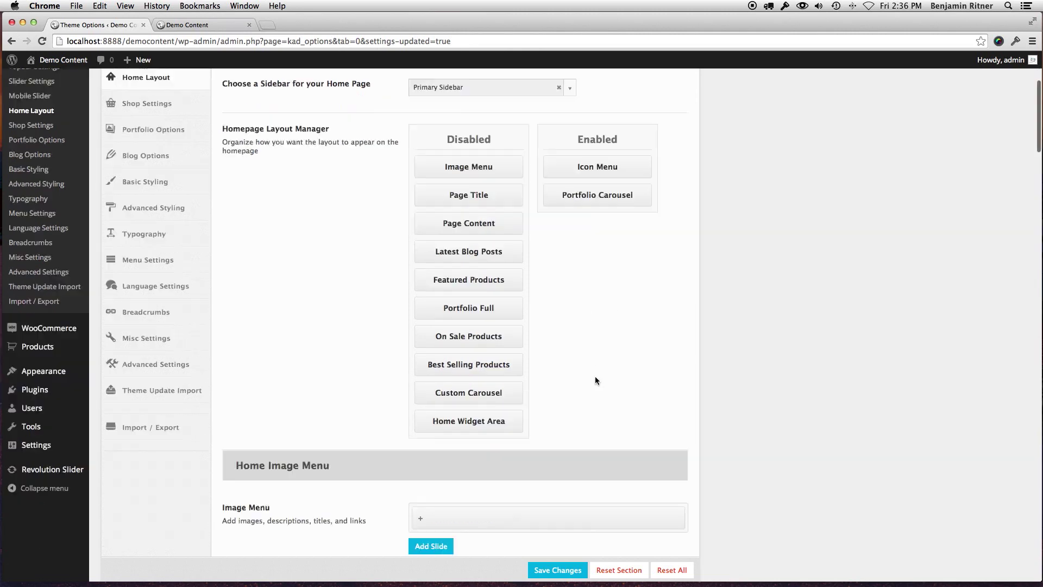
scroll(595, 376, down, 2)
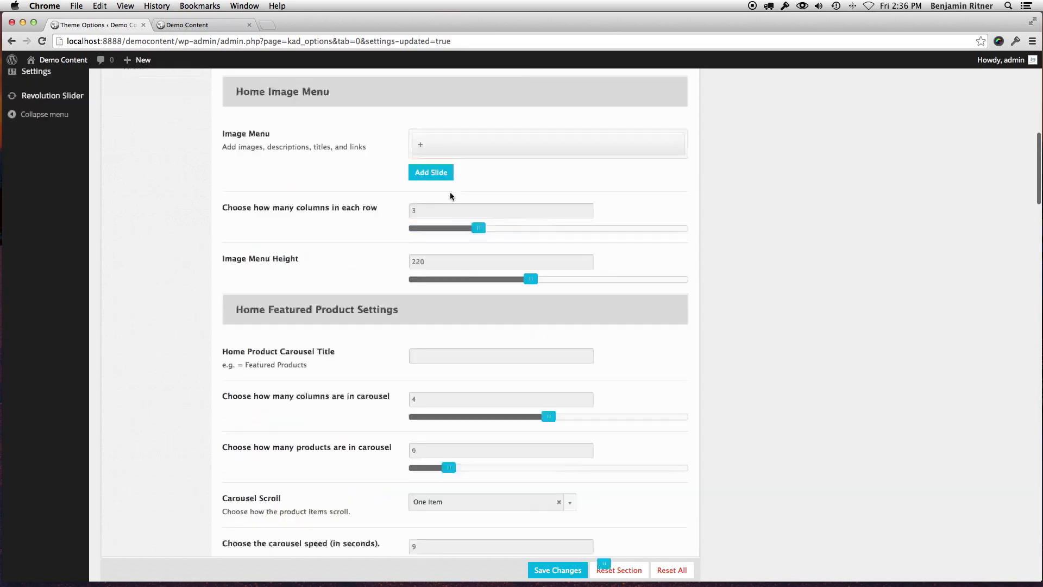
scroll(306, 310, down, 7)
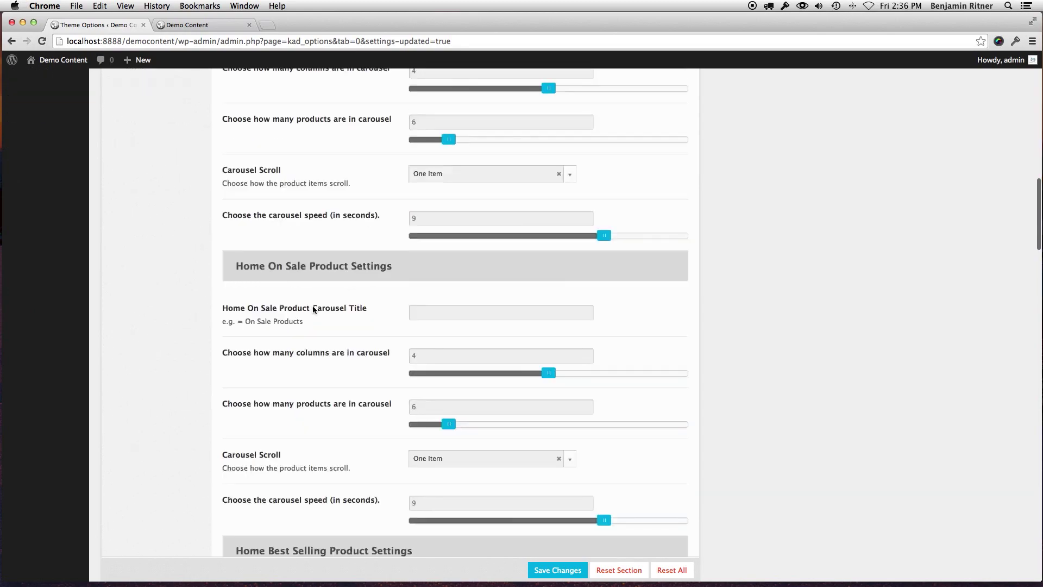
scroll(315, 307, down, 10)
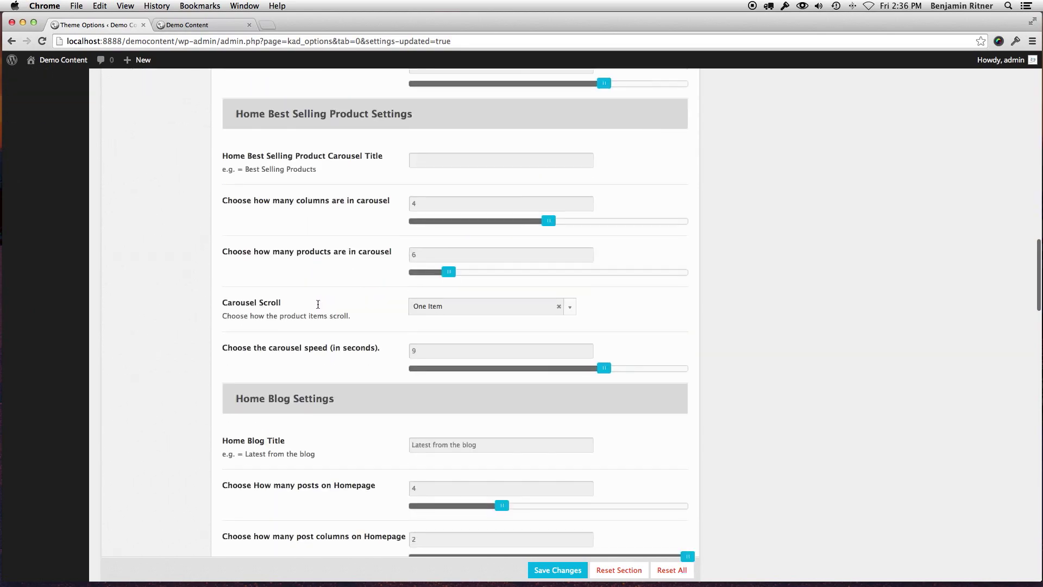
scroll(320, 306, down, 10)
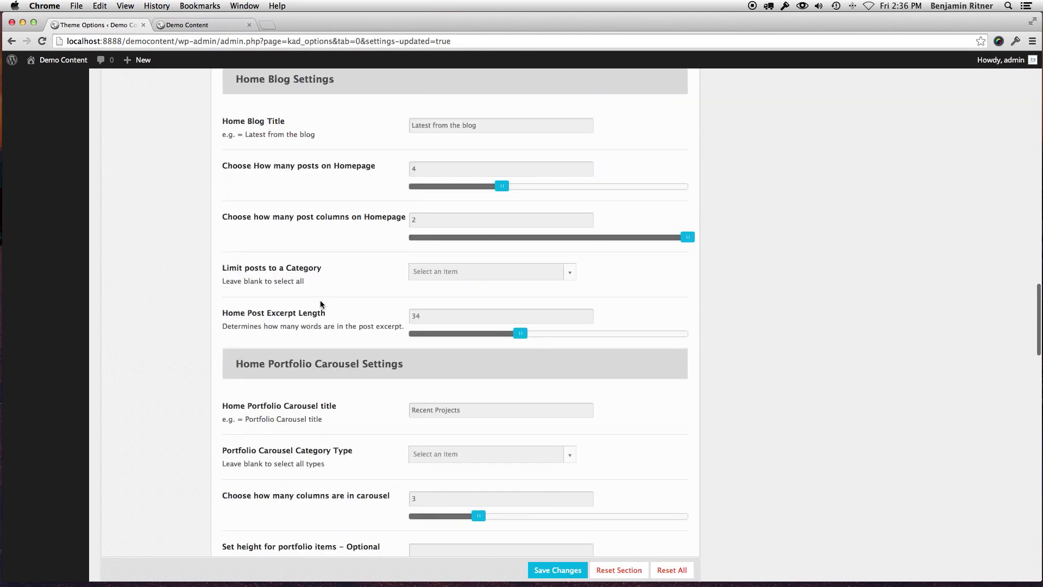
scroll(321, 300, down, 13)
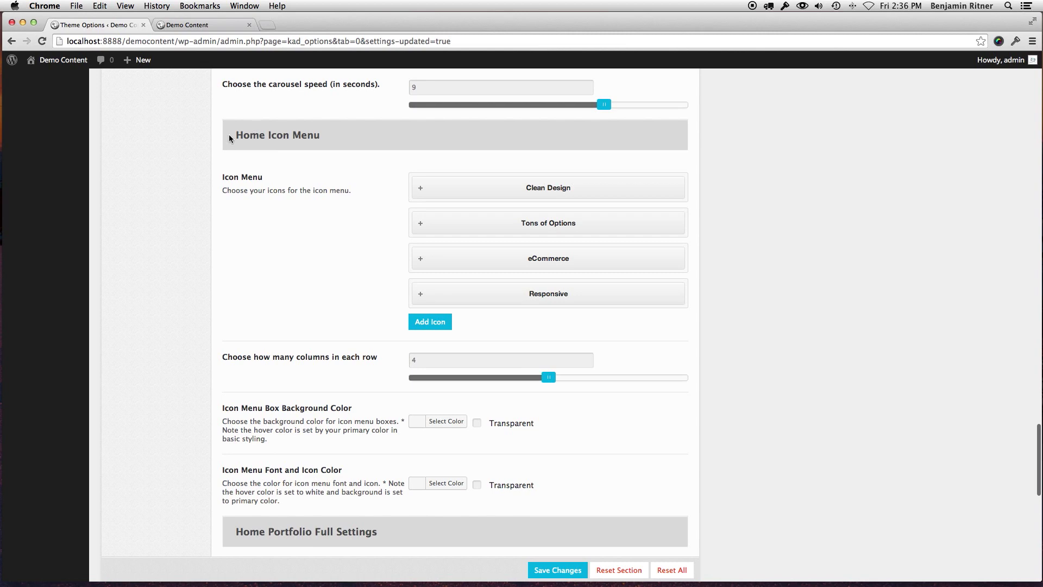
drag(230, 137, 344, 134)
Inspect the Clean Design entry's icon choices, title, description and link fields without changing them
click(342, 133)
click(537, 190)
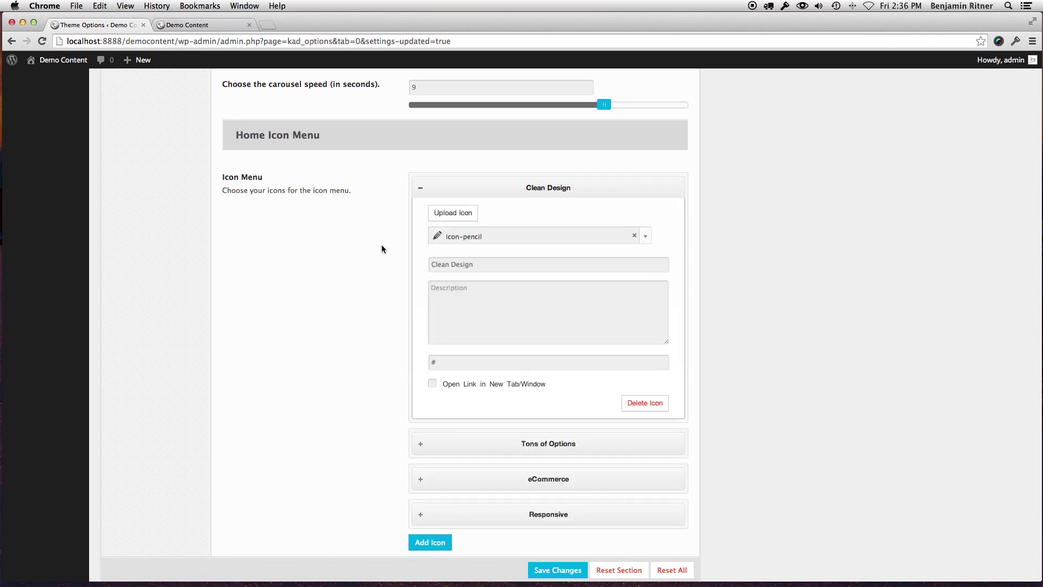
scroll(491, 207, down, 1)
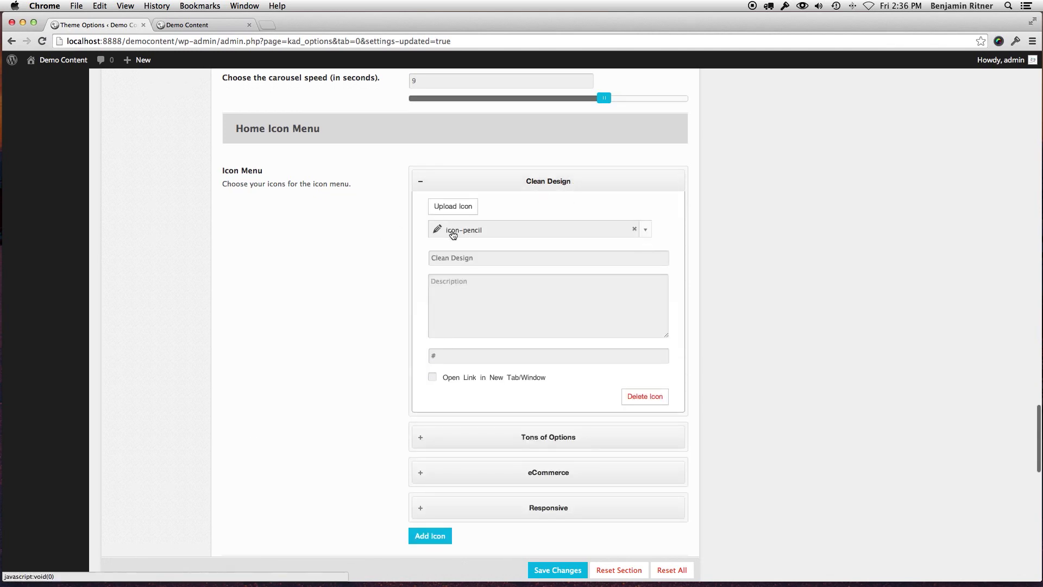
click(645, 231)
click(647, 234)
click(656, 228)
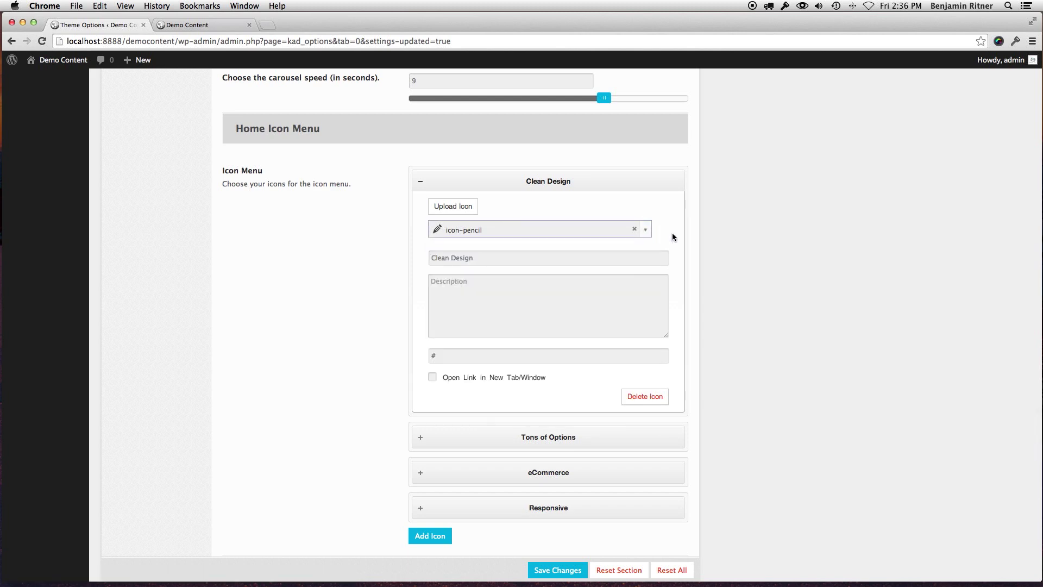
click(459, 252)
click(465, 285)
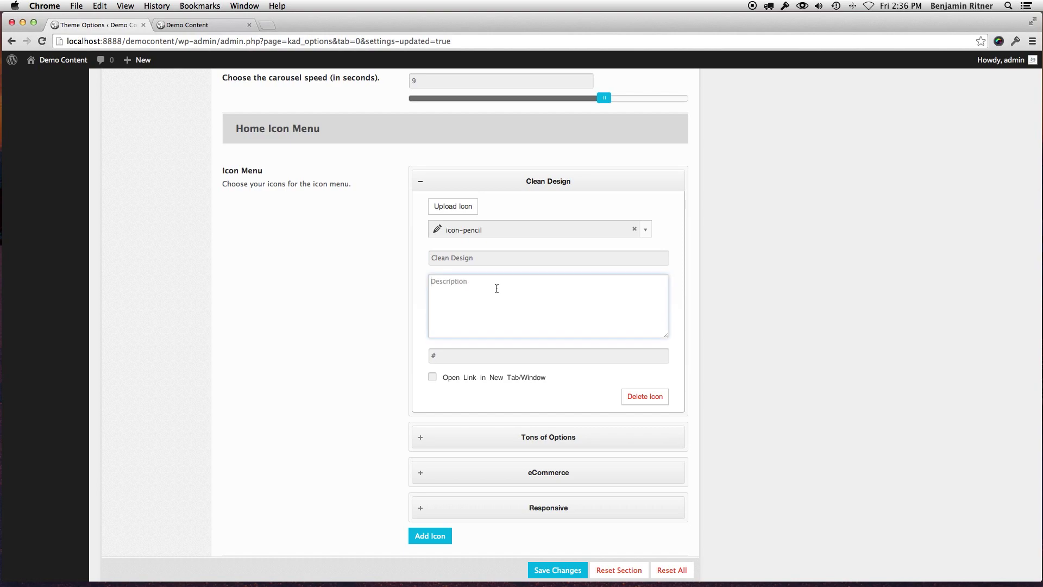
click(451, 356)
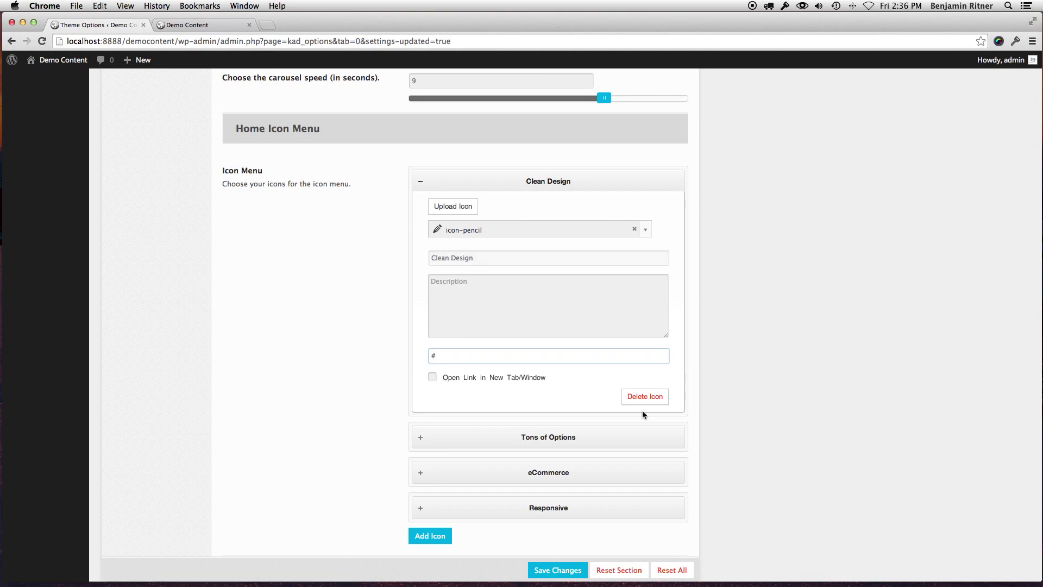
Expand the Tons of Options, eCommerce and Responsive entries in turn to check their icons
click(540, 437)
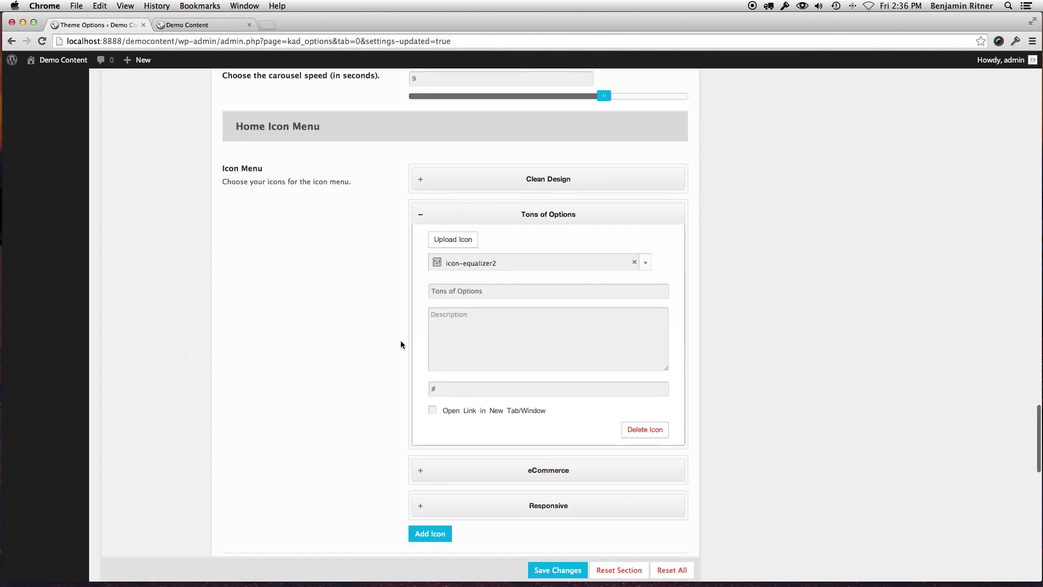
scroll(458, 350, down, 3)
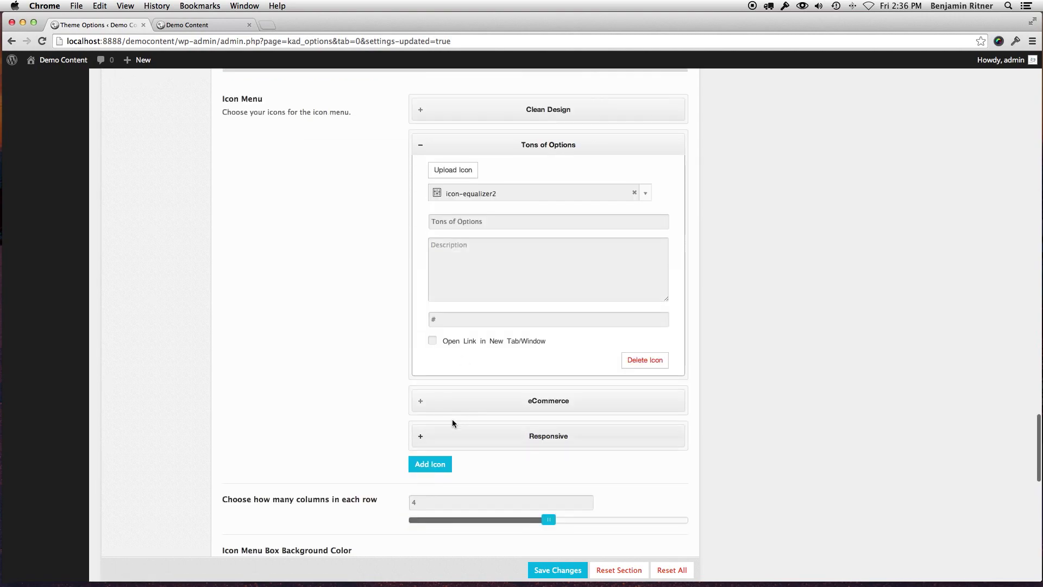
click(458, 400)
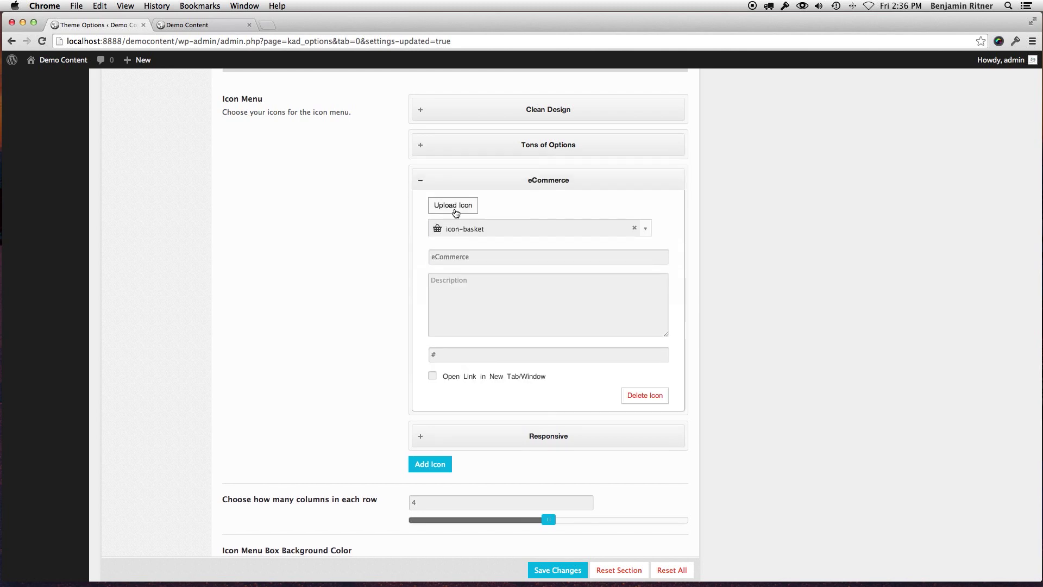
scroll(418, 376, down, 3)
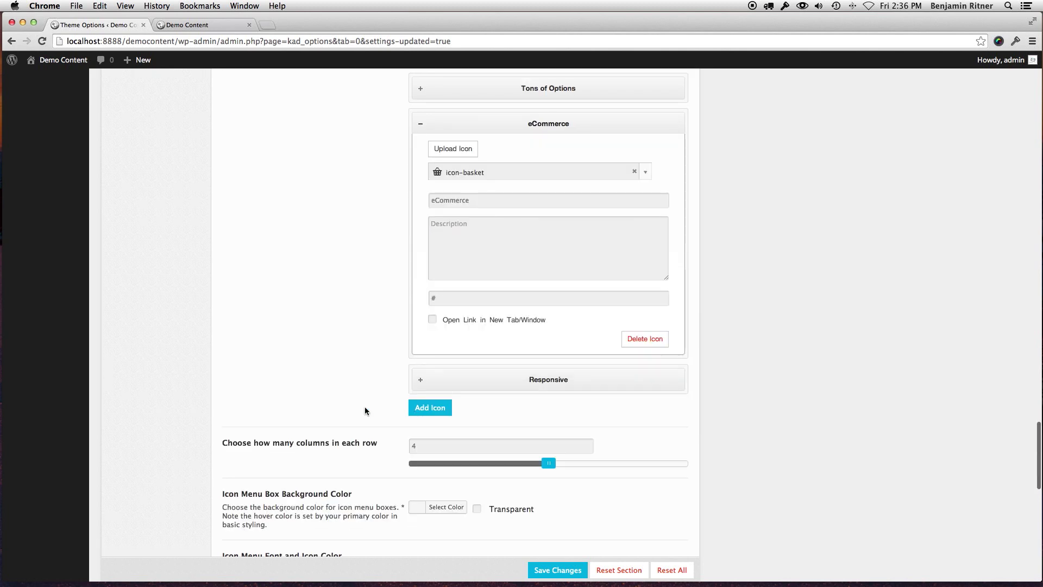
scroll(352, 402, down, 1)
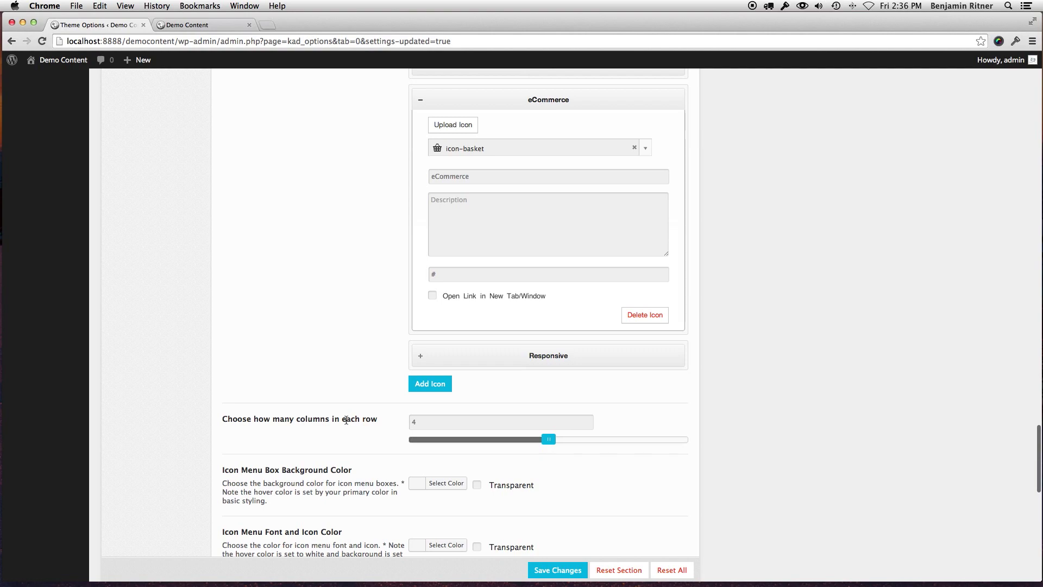
scroll(494, 375, down, 1)
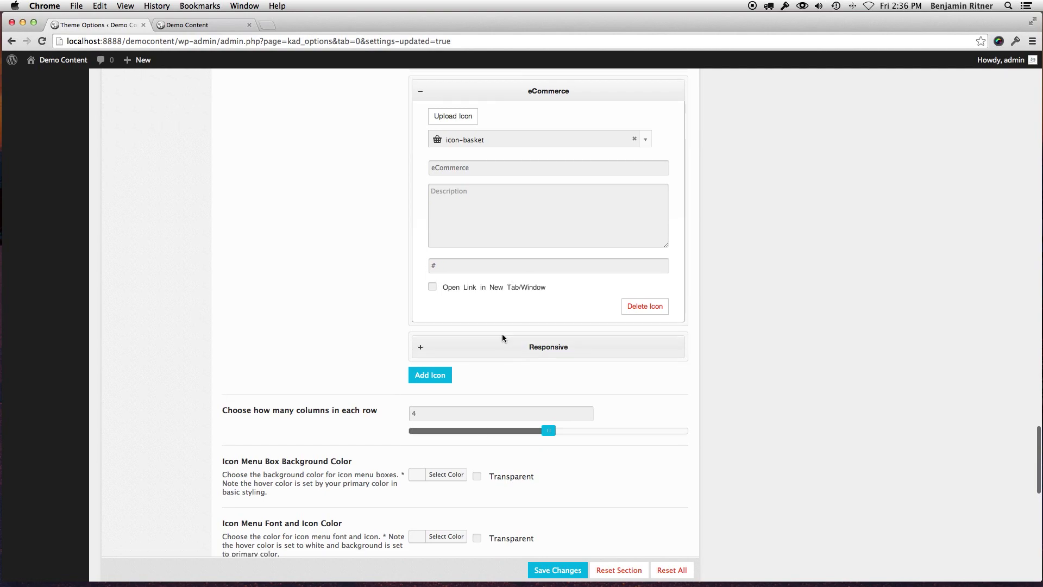
scroll(502, 334, up, 3)
scroll(522, 140, up, 2)
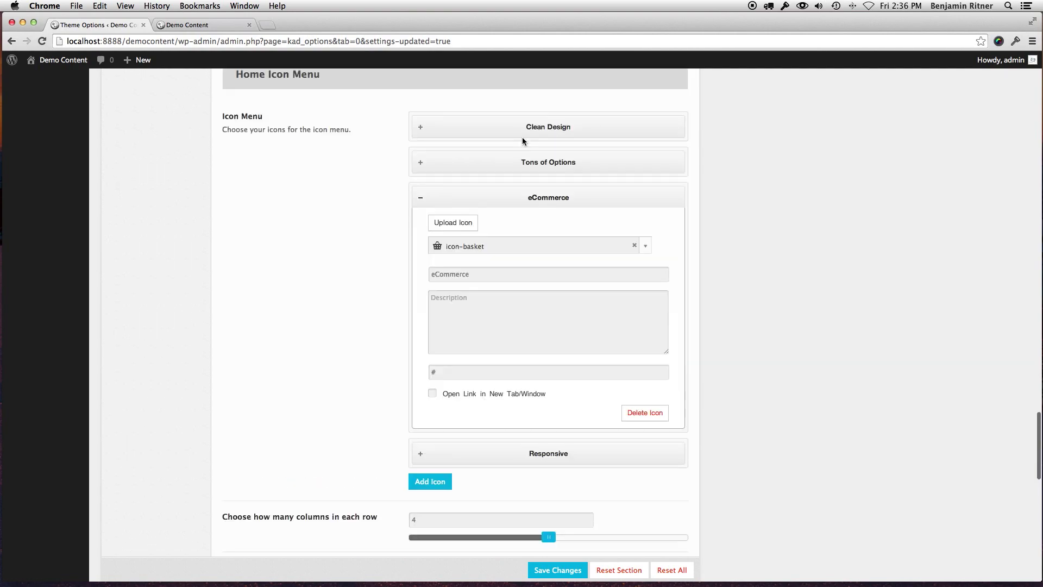
click(521, 447)
scroll(520, 448, down, 2)
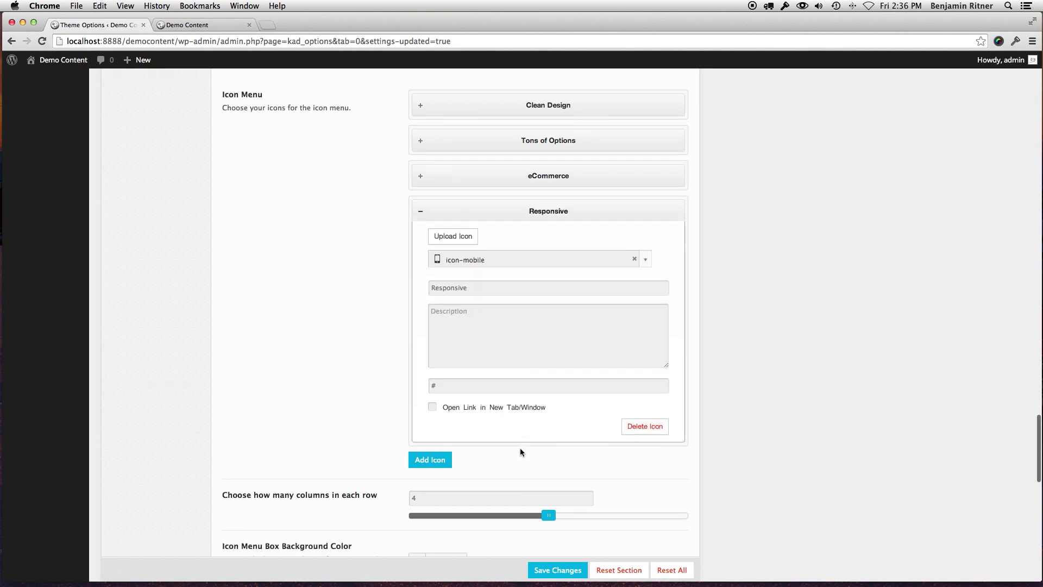
scroll(543, 478, down, 1)
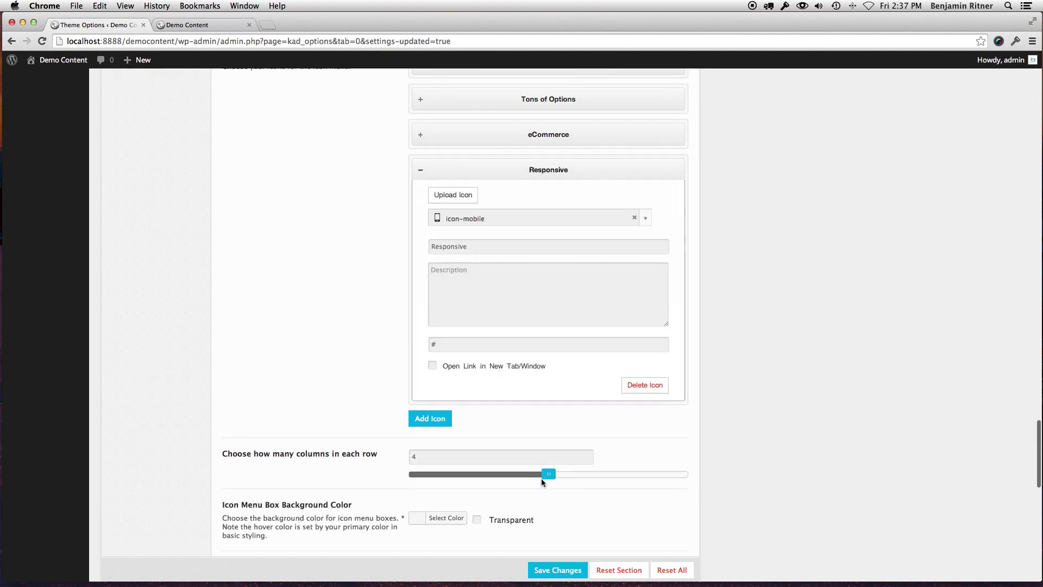
scroll(541, 478, down, 7)
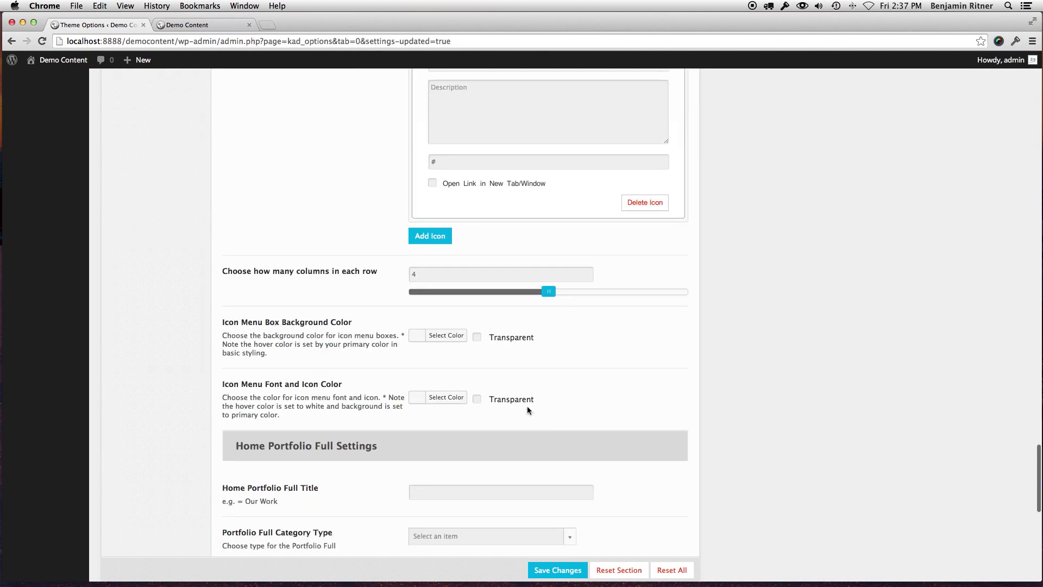
Make the icon menu box background Transparent with black #000000 font and icons, then save
click(457, 338)
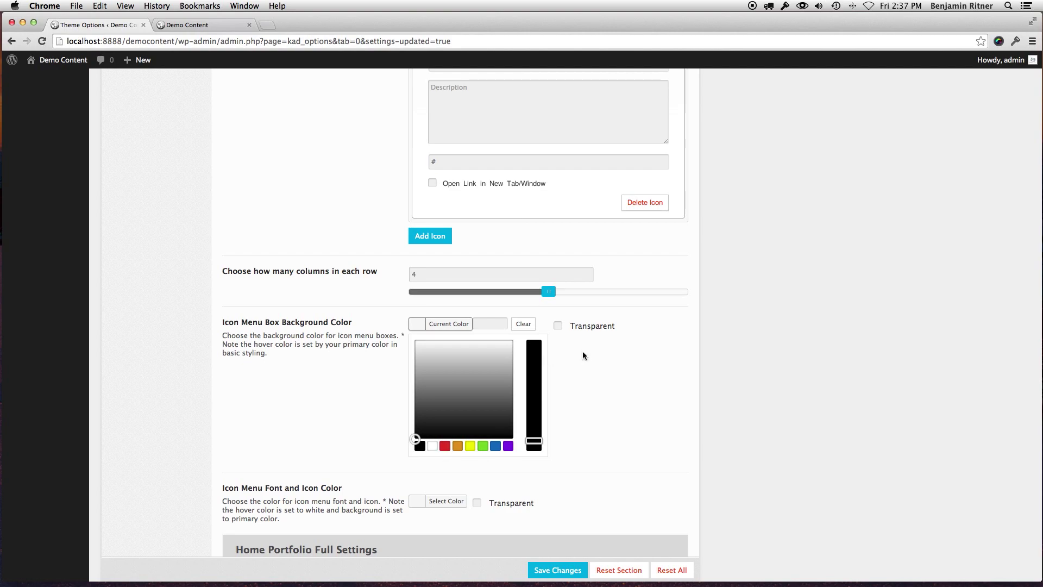
click(561, 330)
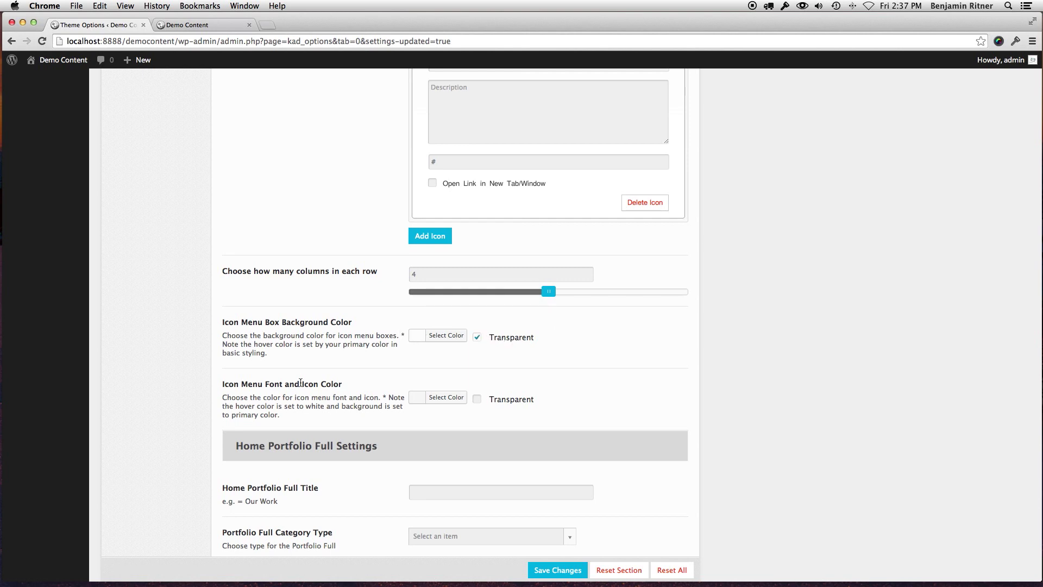
click(446, 397)
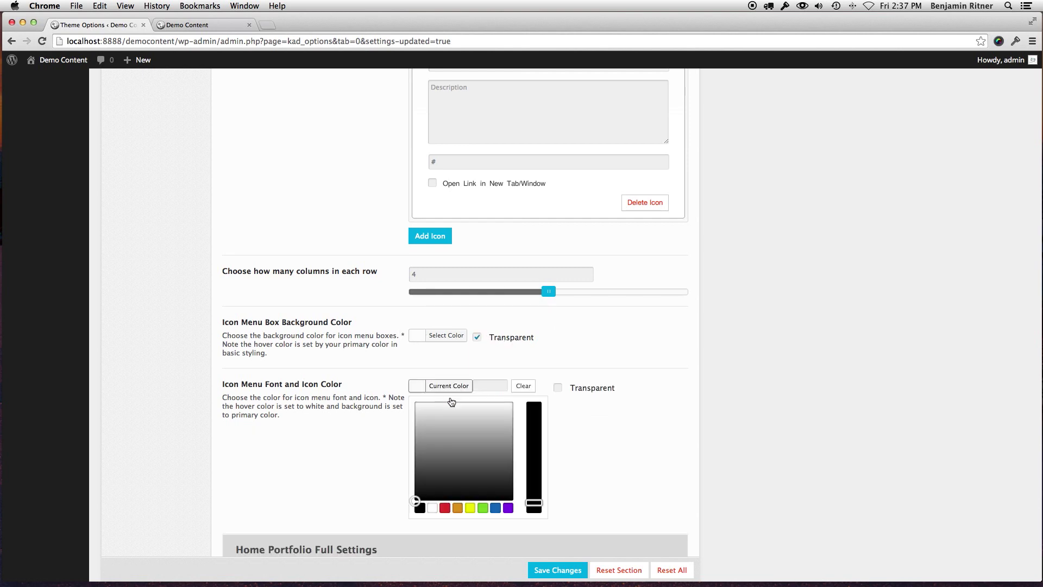
click(421, 509)
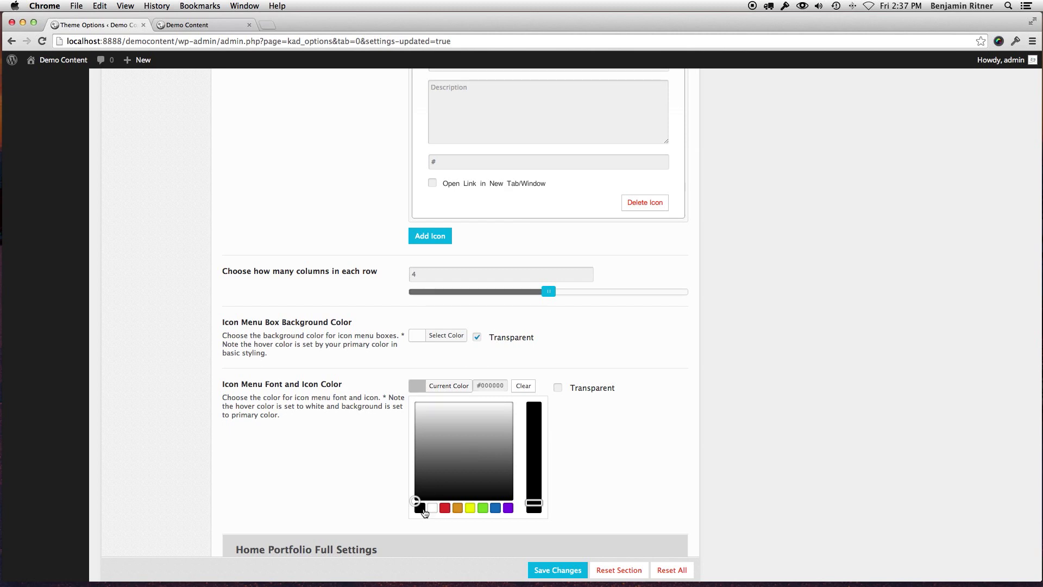
click(378, 459)
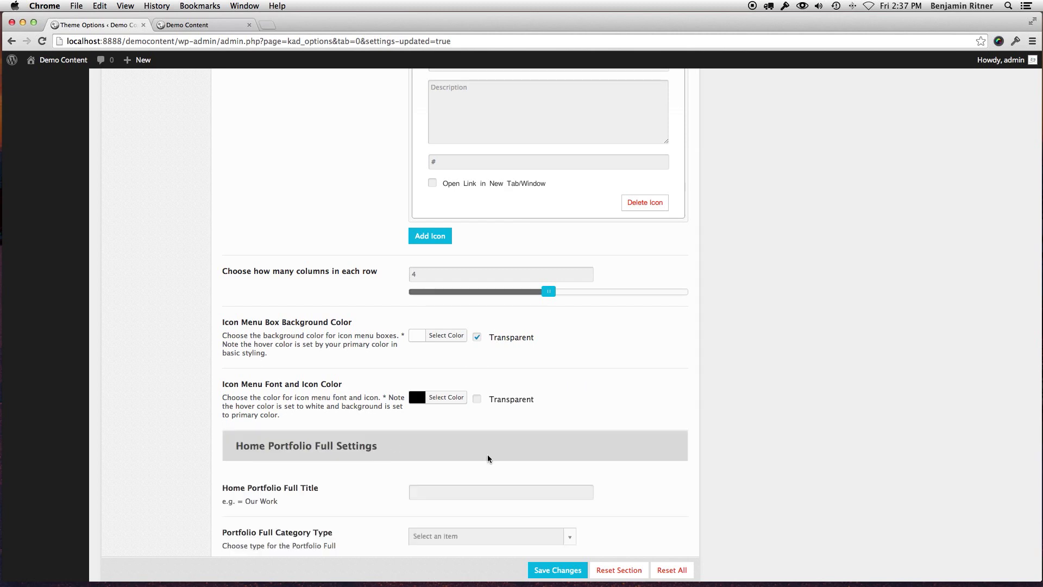
click(566, 573)
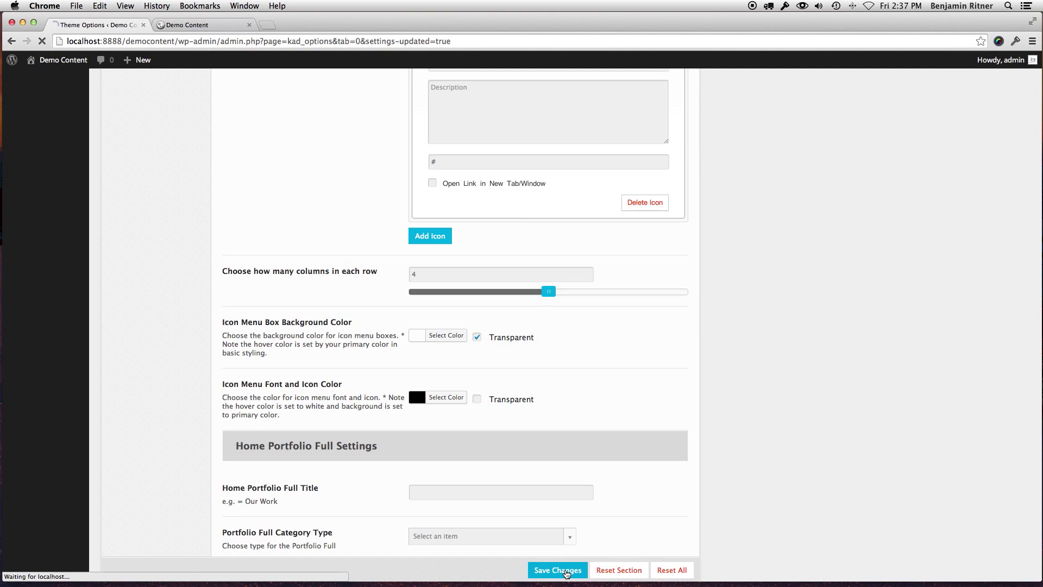
click(206, 25)
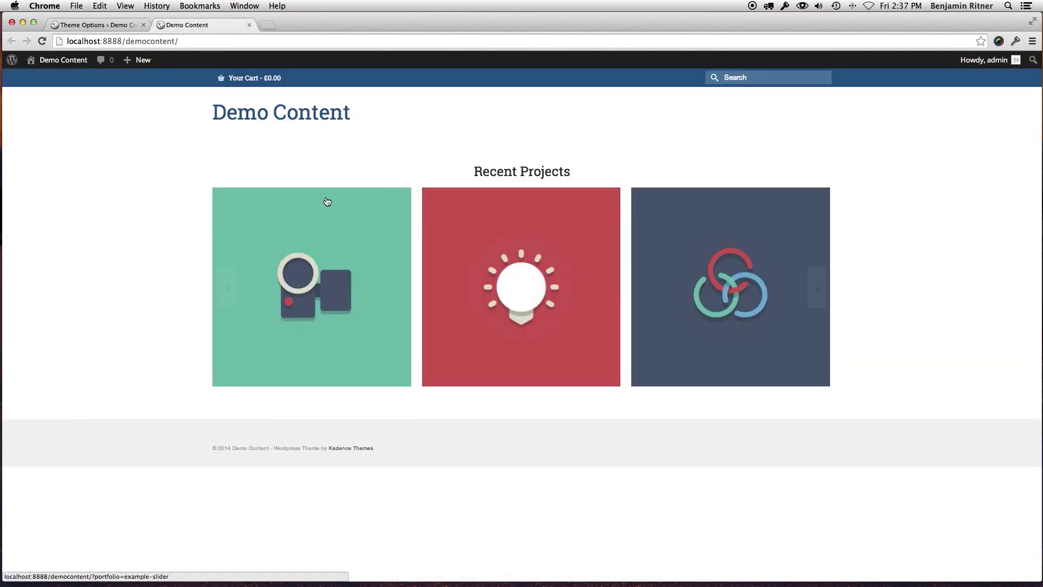
Reload the front page to check the new four-icon menu above Recent Projects
key(super+r)
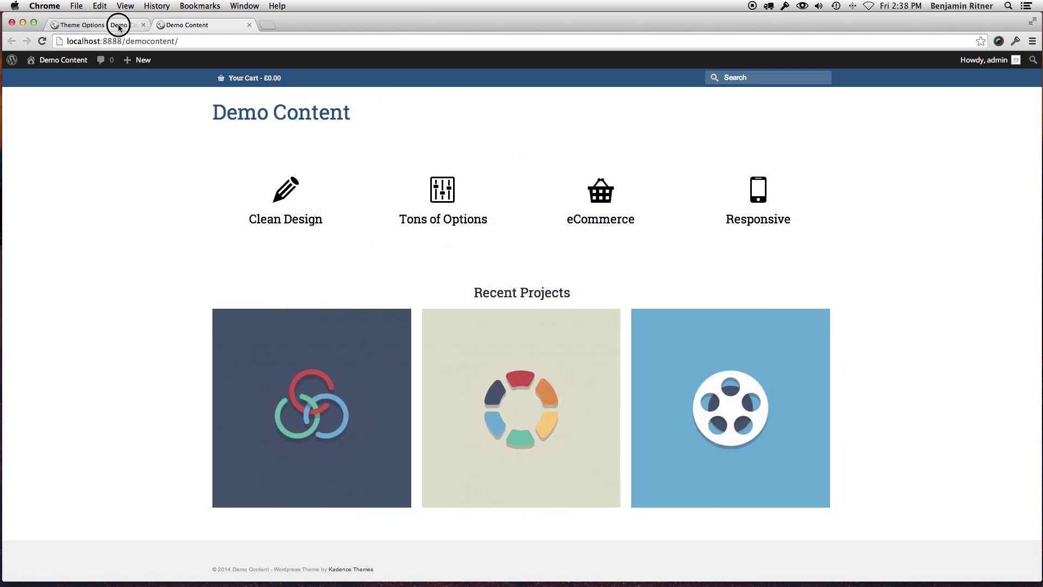
click(122, 28)
Enable Featured Products, Portfolio Full and Page Title (at the top) in the Homepage Layout Manager
scroll(677, 380, down, 3)
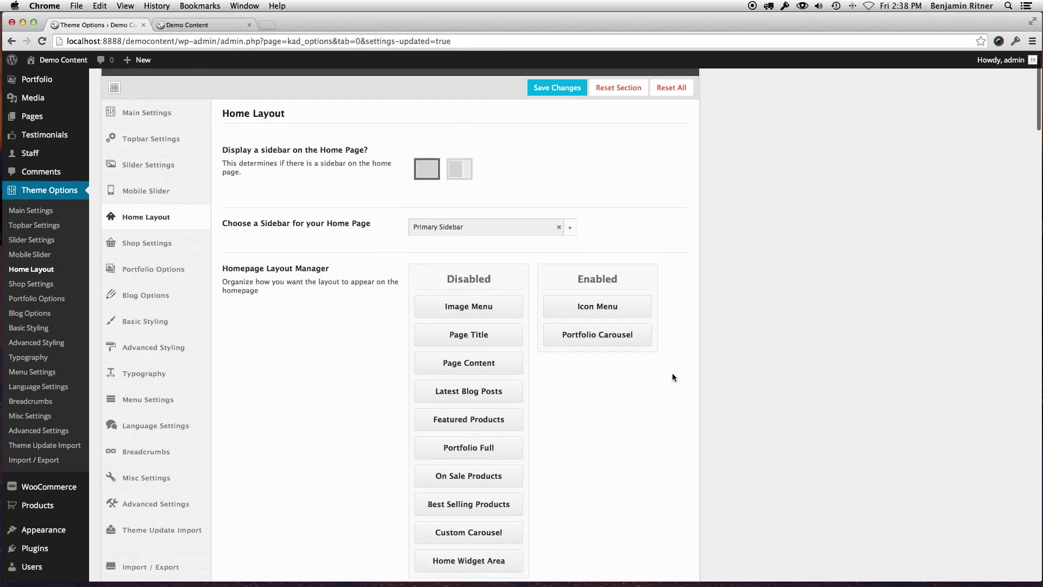
scroll(548, 415, down, 1)
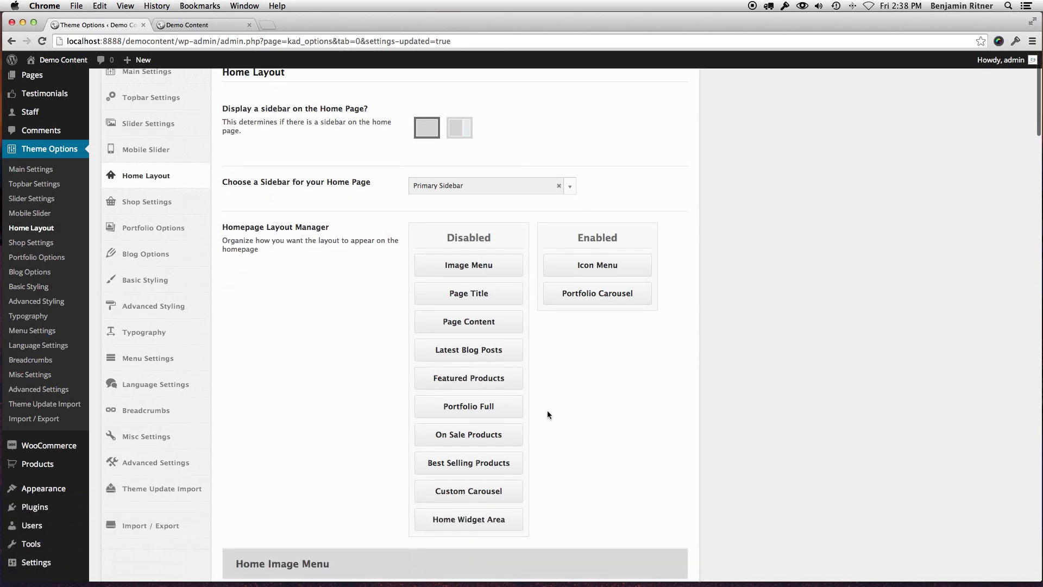
drag(459, 380, 593, 294)
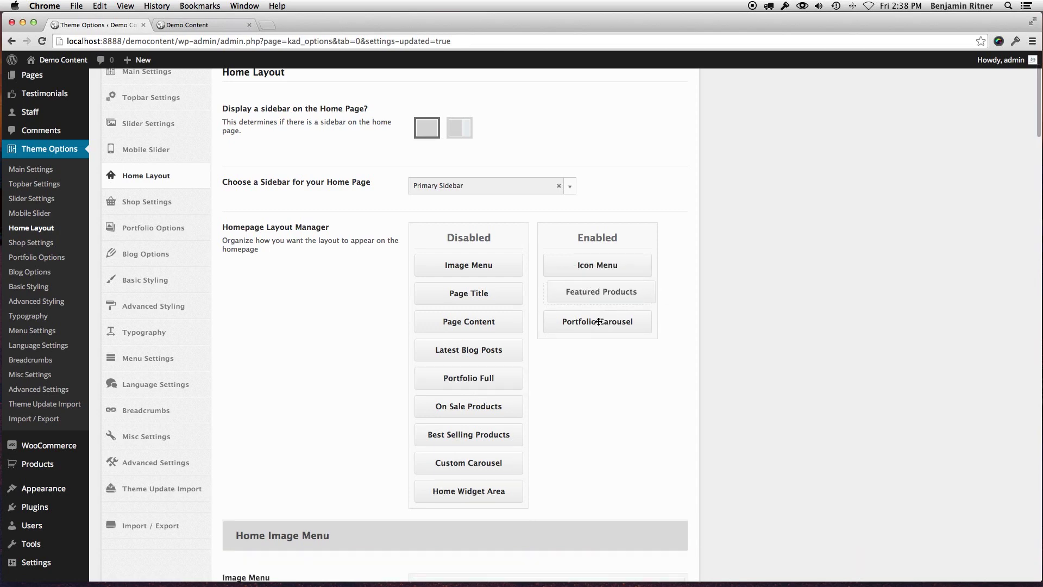
scroll(472, 399, down, 1)
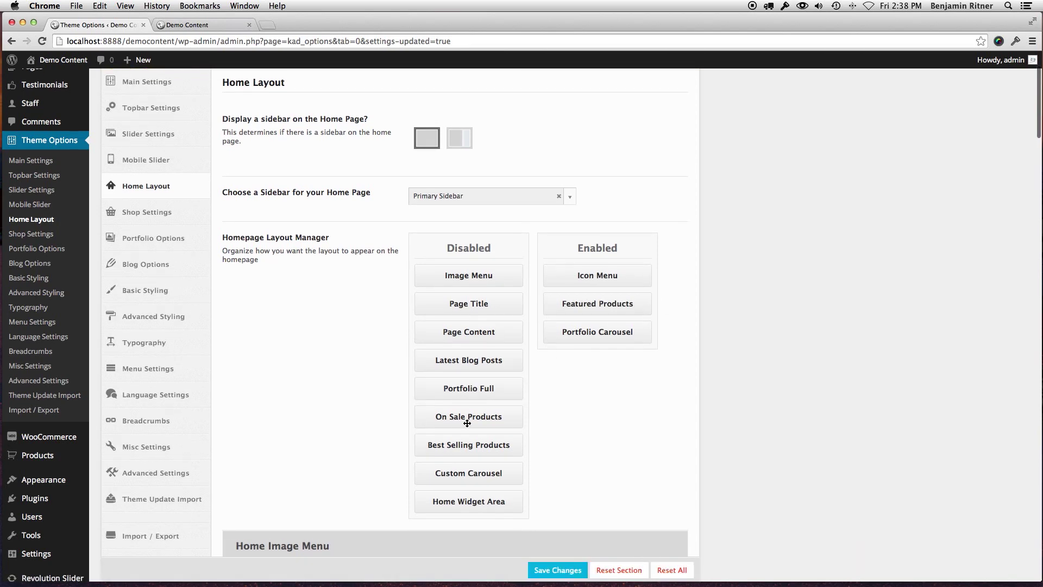
drag(462, 394, 456, 359)
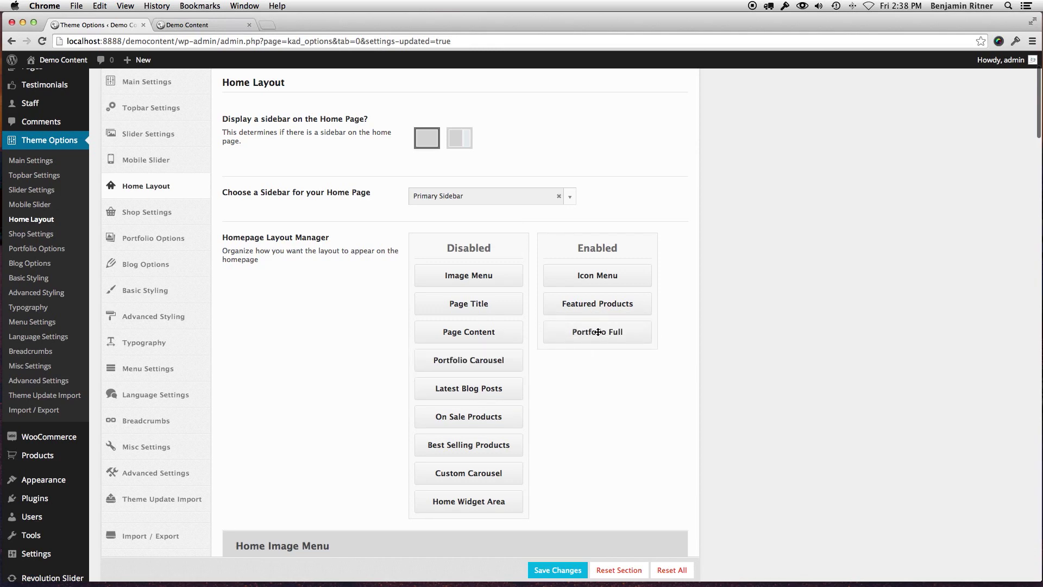
scroll(609, 331, down, 1)
scroll(586, 344, down, 4)
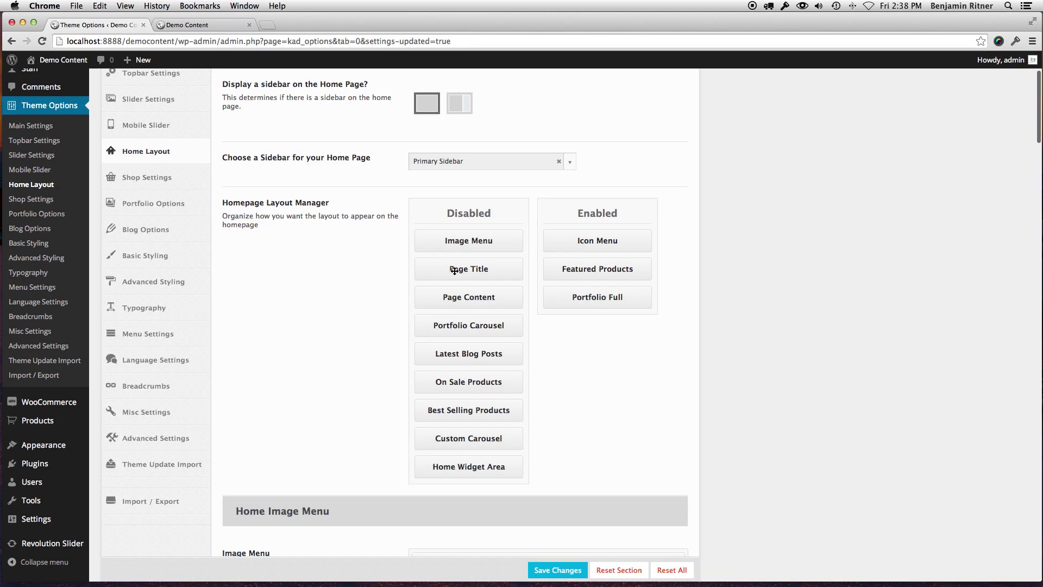
drag(452, 270, 583, 238)
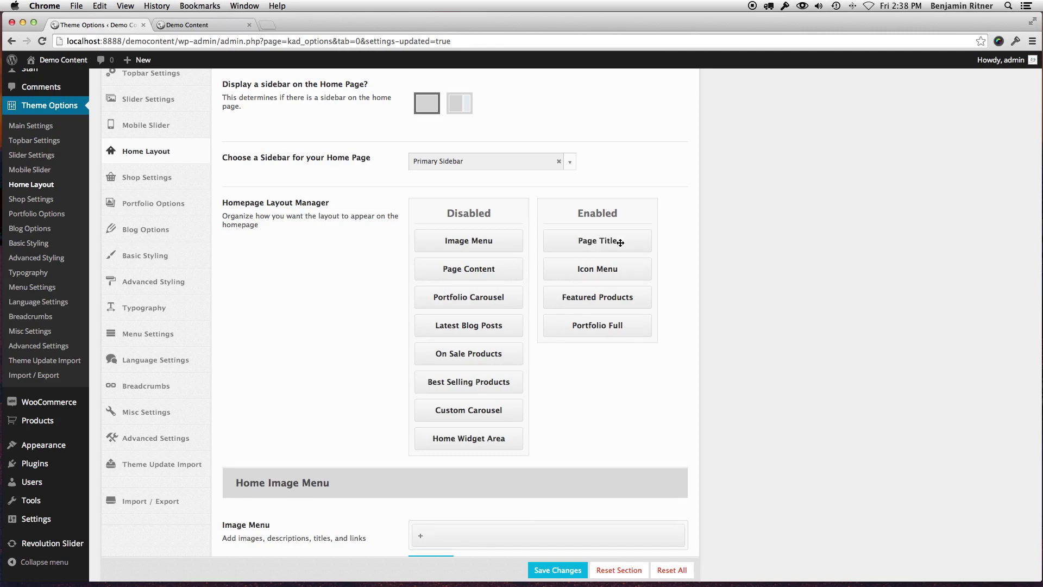
scroll(561, 362, down, 5)
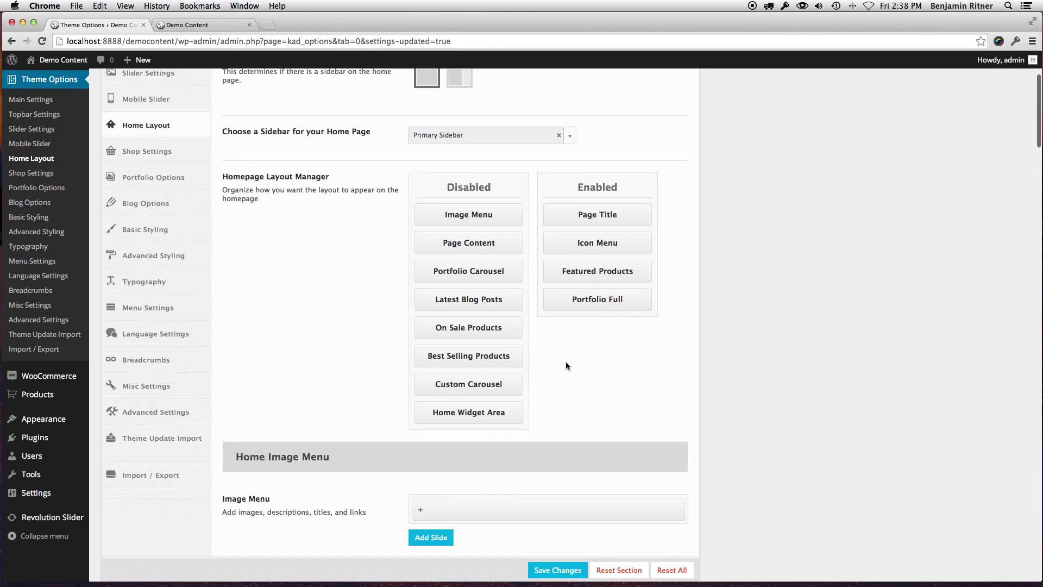
Title the Home Portfolio Full section 'Our Work', leaving the category type unset
scroll(554, 361, down, 10)
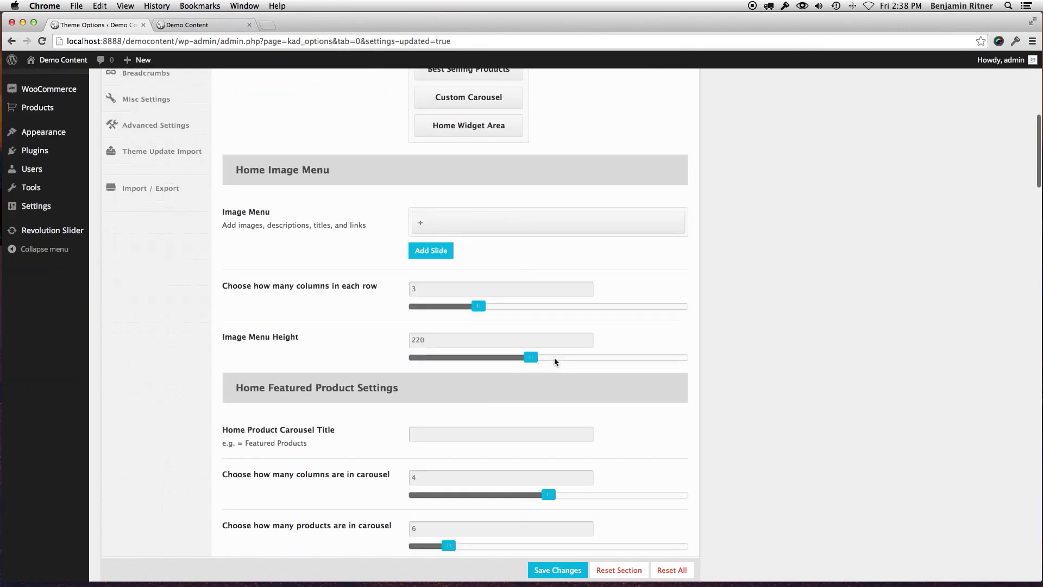
scroll(555, 362, down, 15)
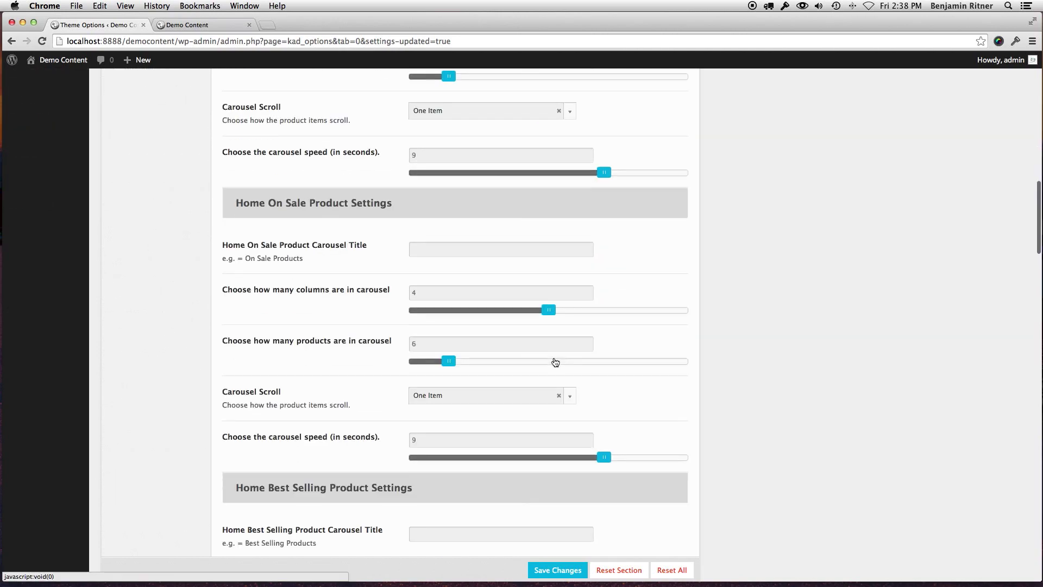
scroll(553, 357, down, 3)
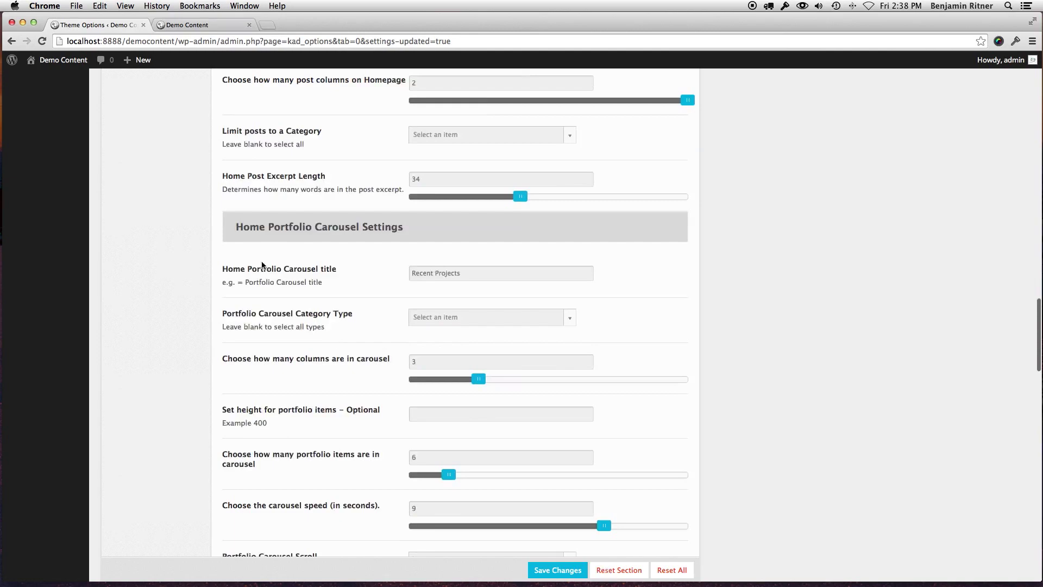
scroll(320, 320, down, 13)
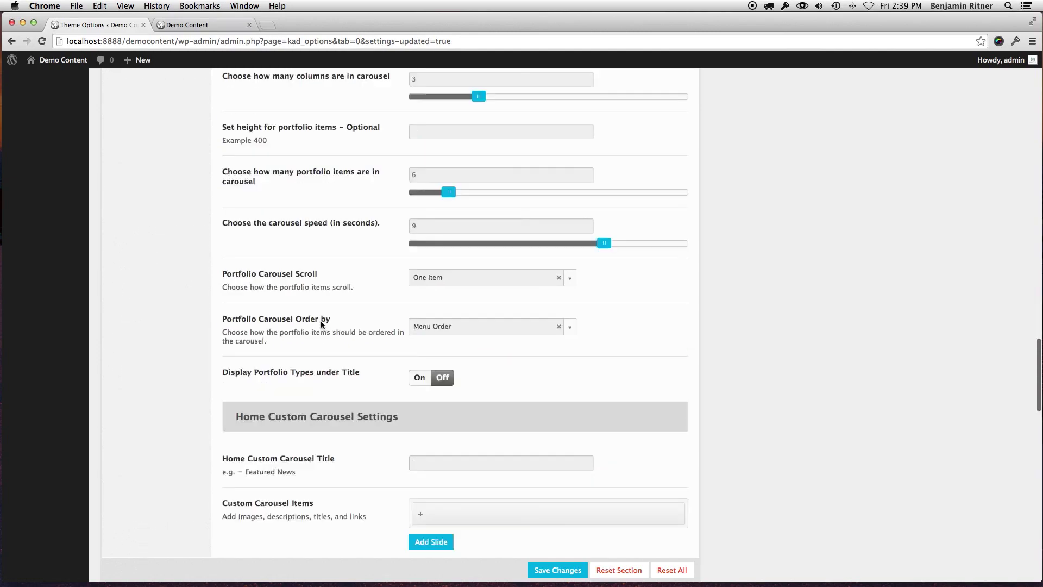
scroll(324, 328, down, 9)
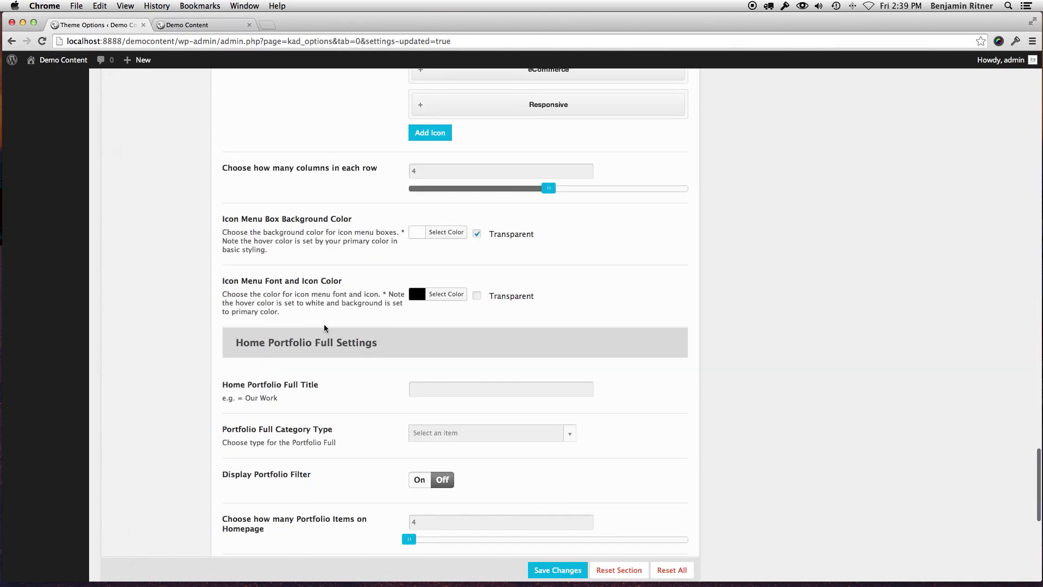
scroll(369, 324, down, 1)
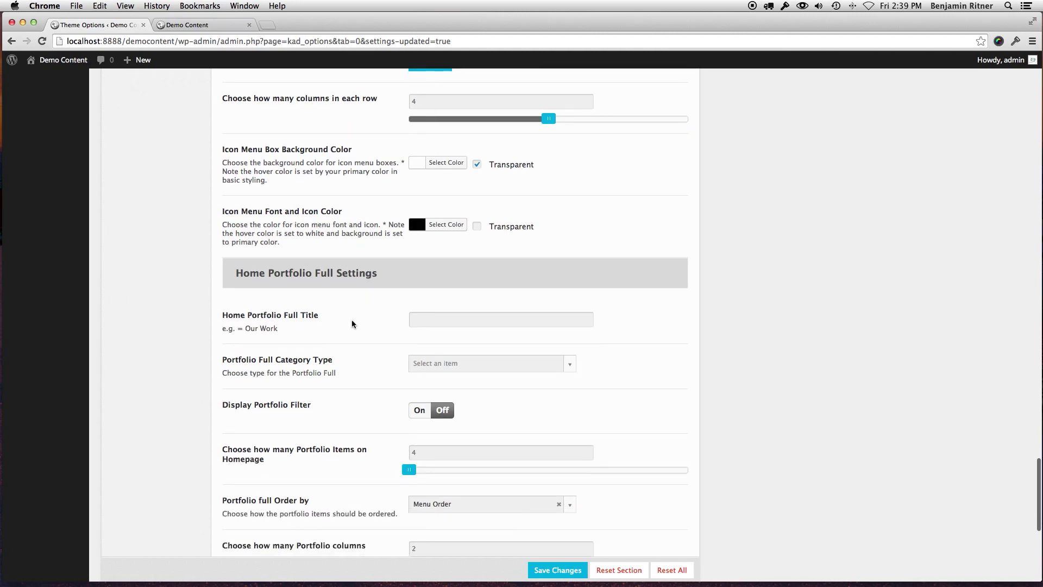
click(415, 315)
scroll(415, 315, down, 1)
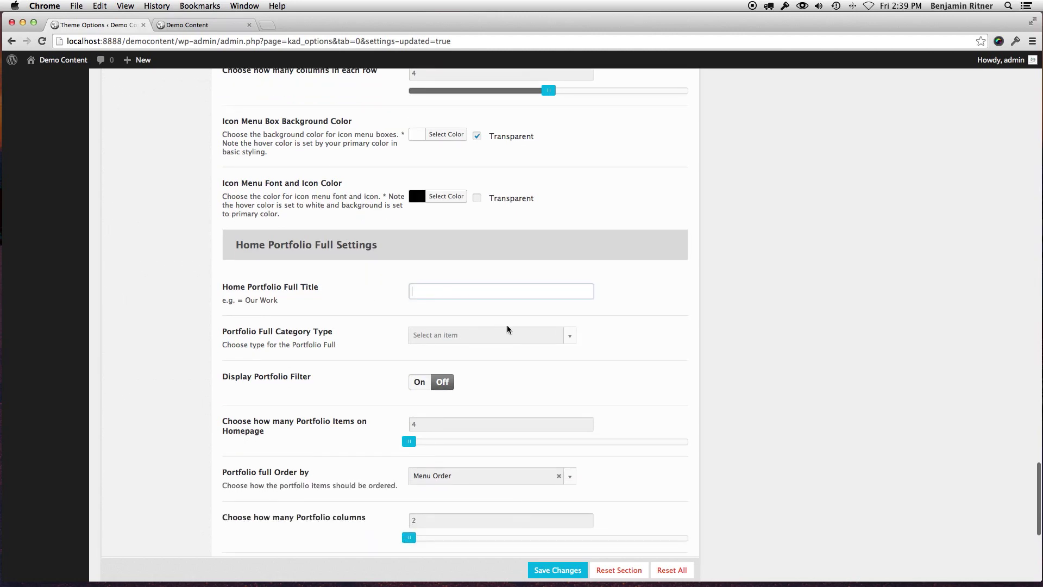
text(Our Work)
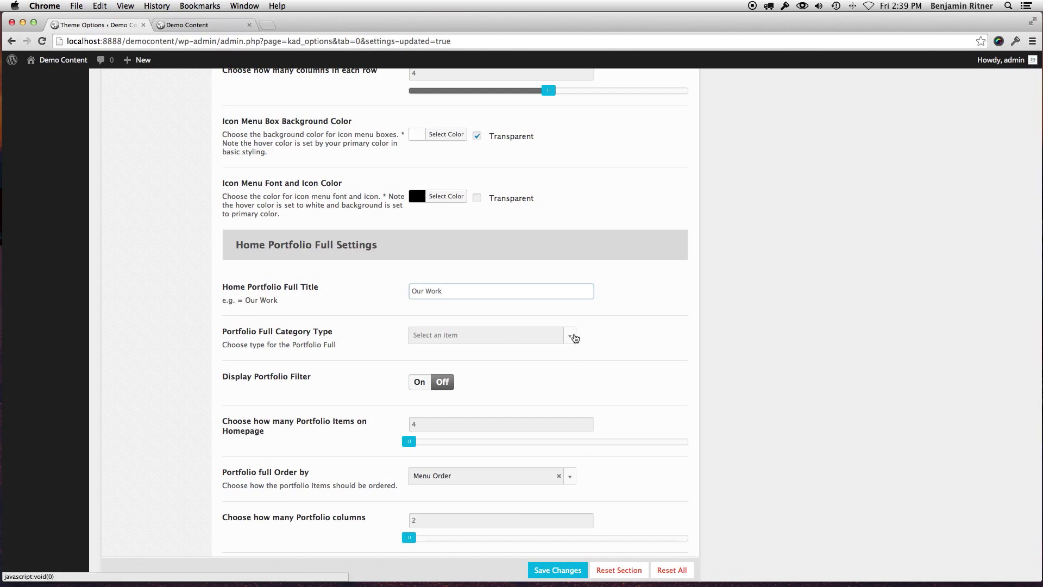
click(570, 335)
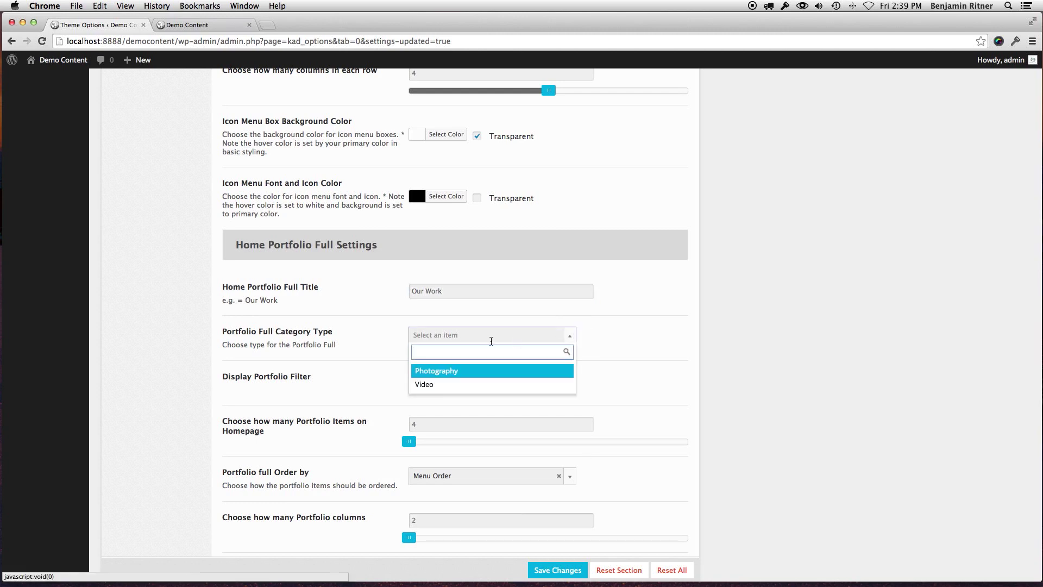
click(609, 372)
Set the home portfolio to show 6 items in 3 columns
scroll(539, 370, down, 1)
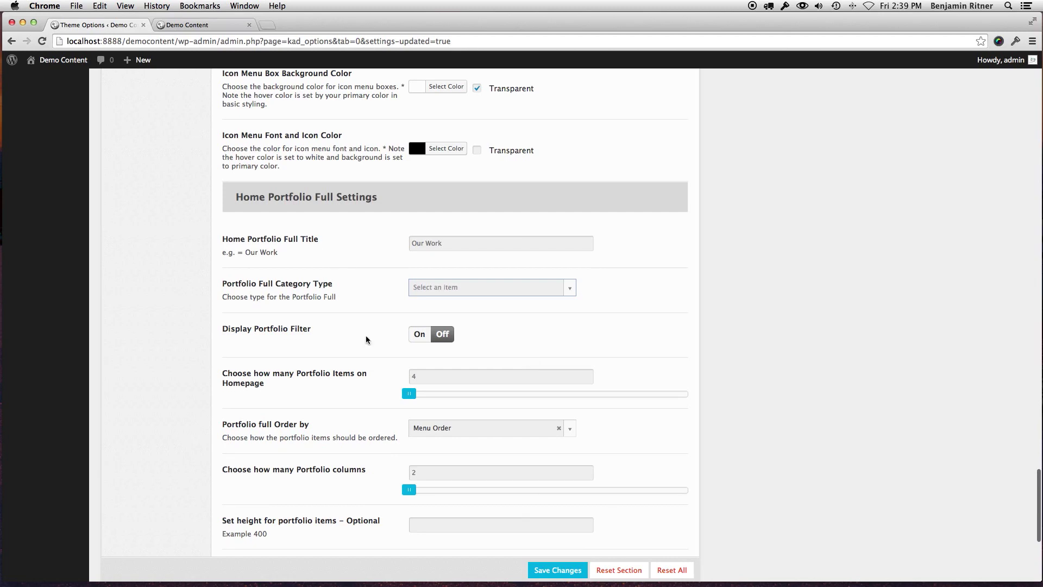
scroll(326, 337, down, 2)
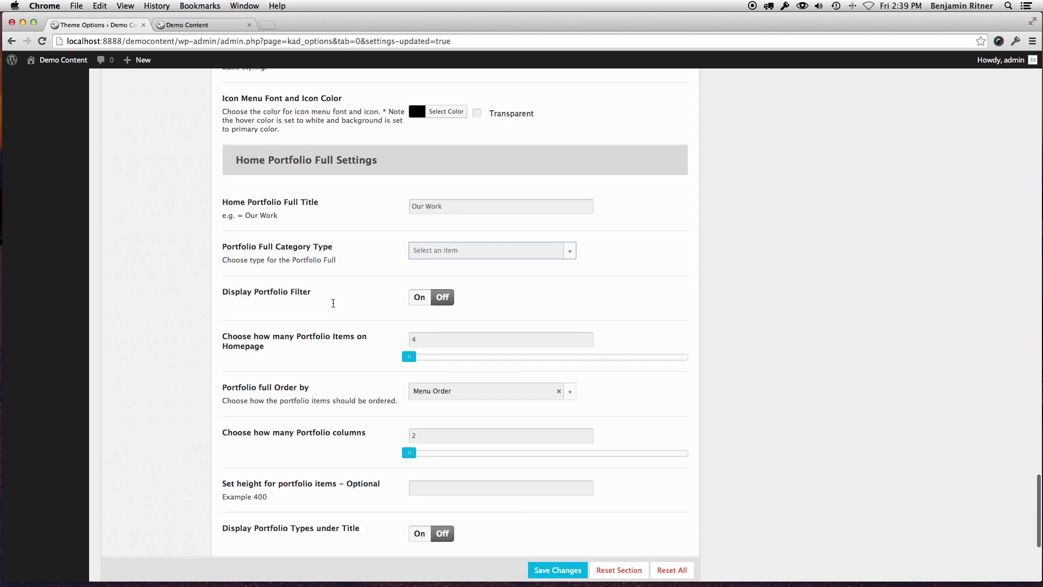
scroll(331, 304, down, 2)
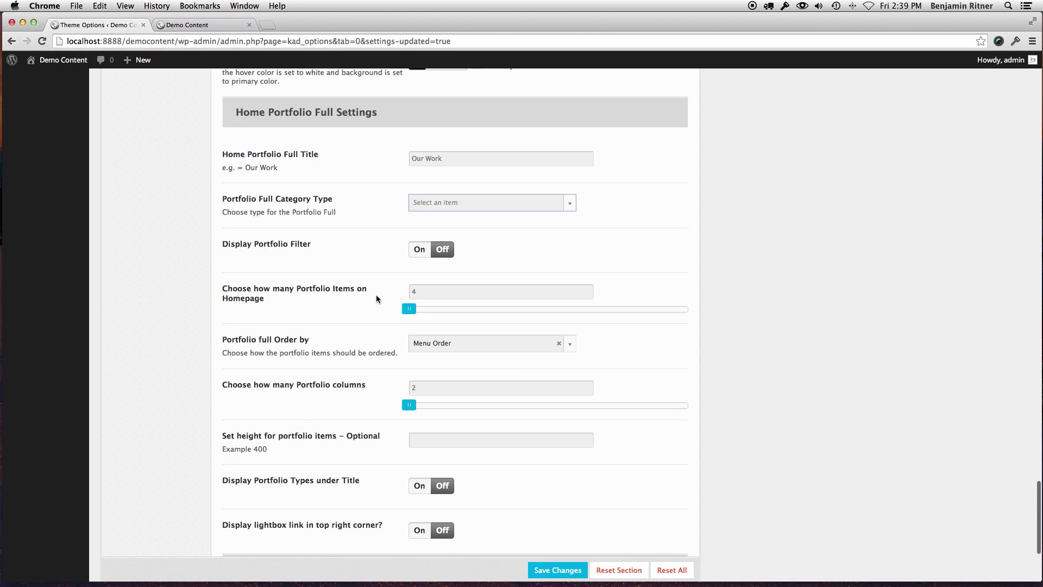
drag(409, 311, 431, 314)
scroll(359, 313, down, 2)
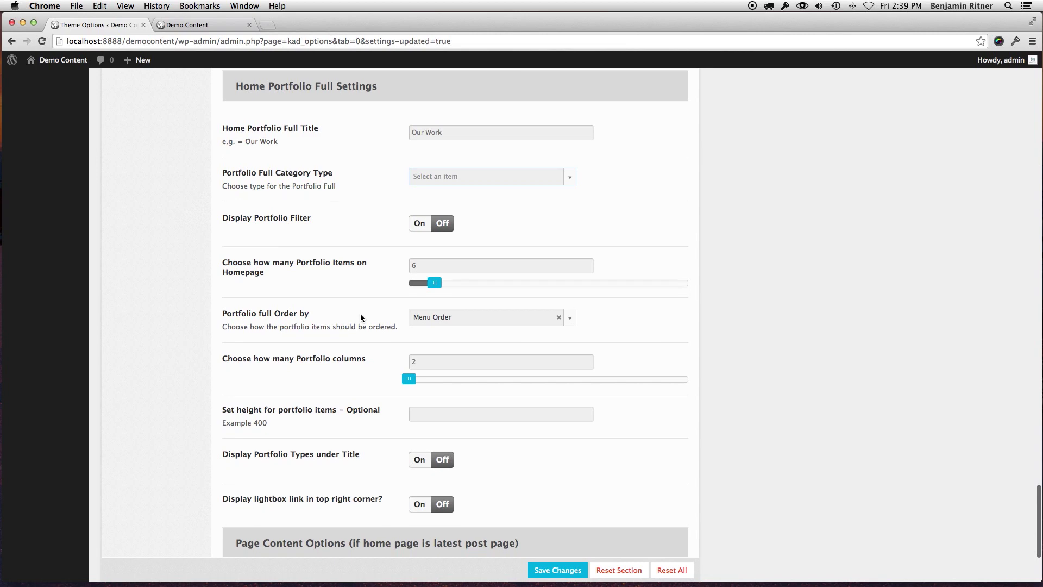
drag(412, 377, 490, 375)
Turn on portfolio types under titles and the lightbox link, then save the settings
scroll(293, 370, down, 3)
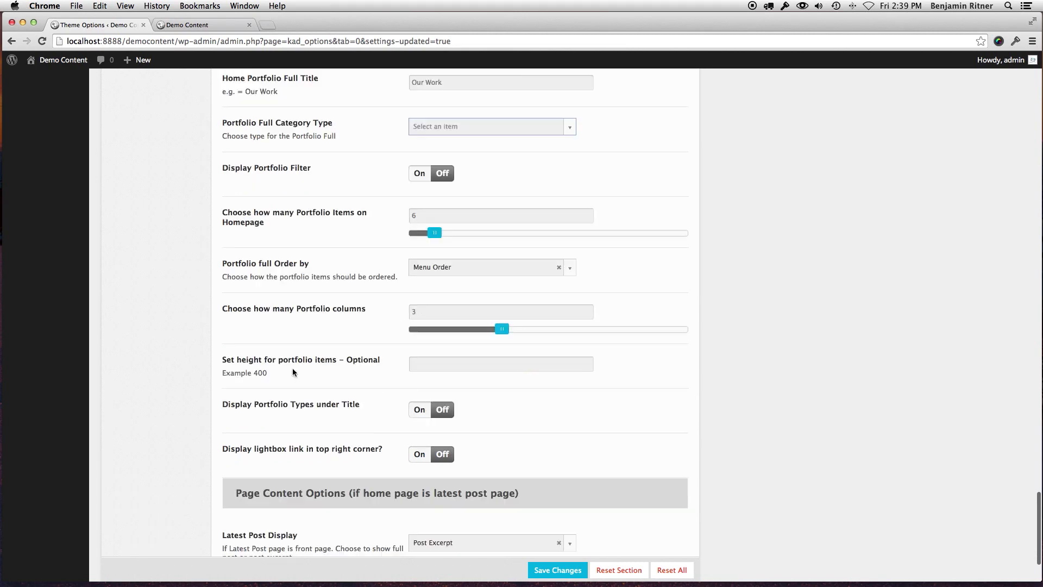
scroll(312, 371, down, 2)
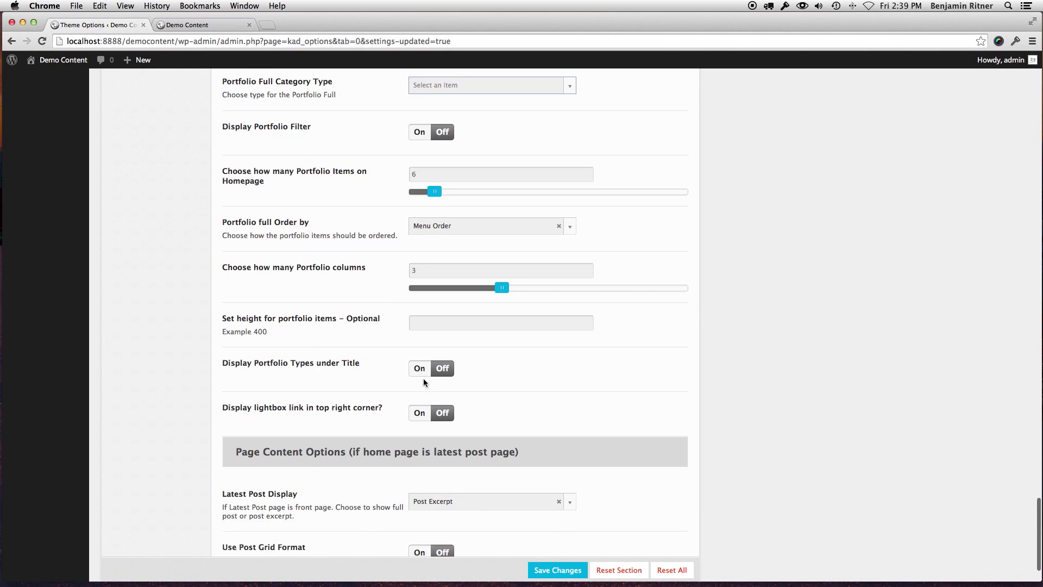
click(419, 369)
scroll(381, 373, down, 4)
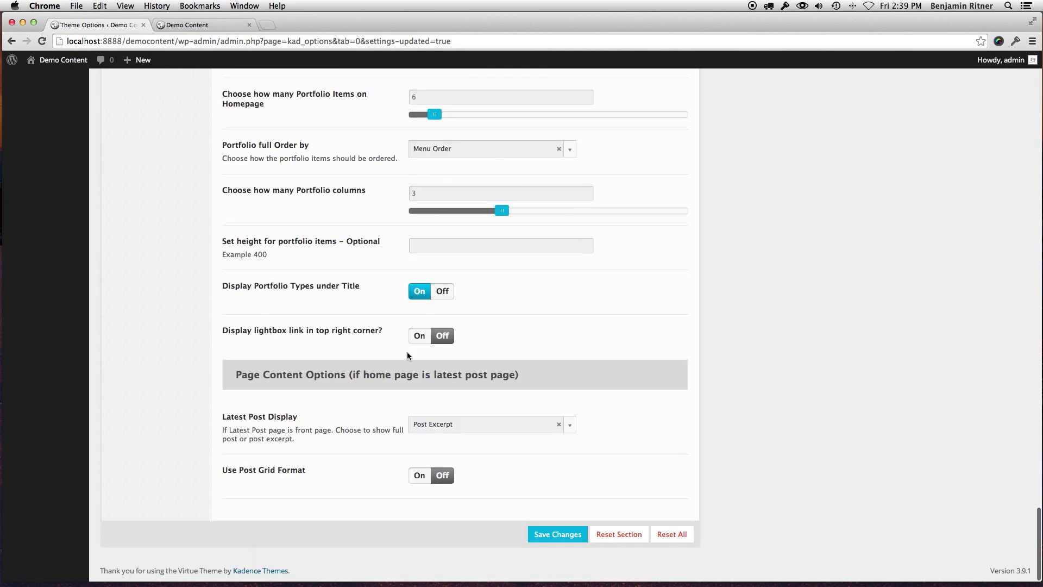
click(419, 336)
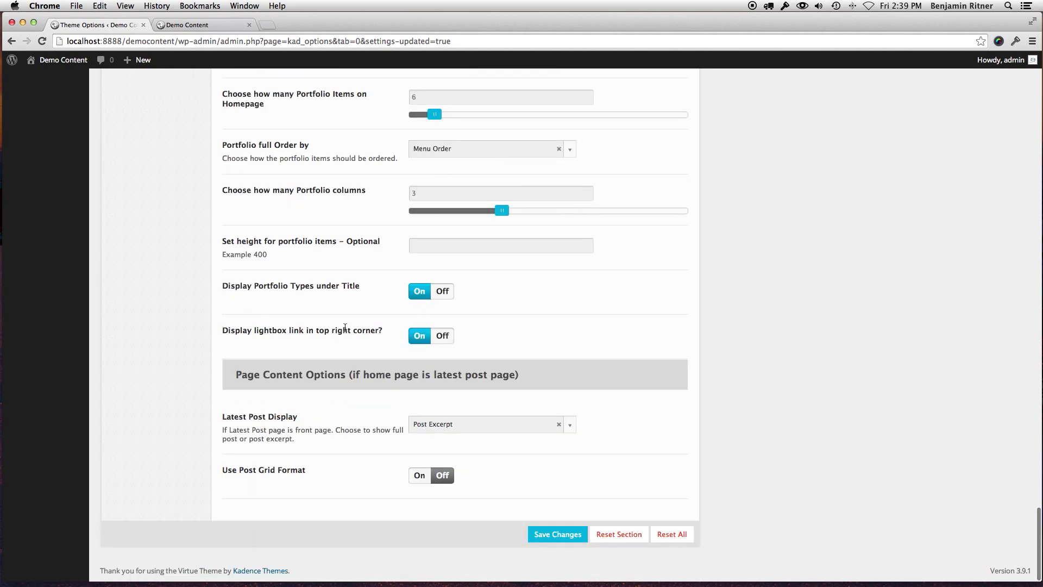
click(550, 535)
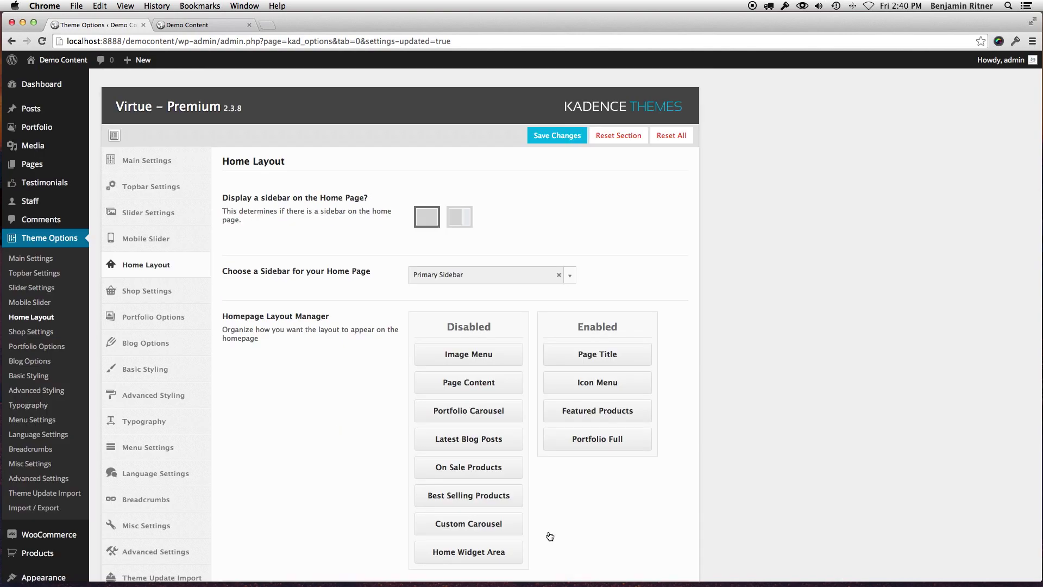
Reload the live front page and review the icon menu, Featured Products and 3-column Our Work grid
click(202, 26)
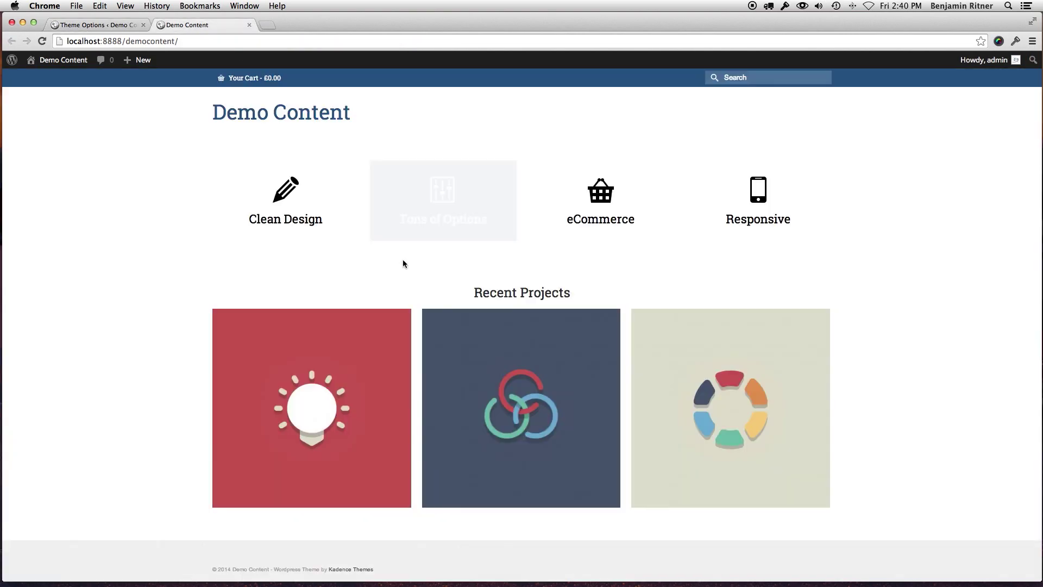
key(super+r)
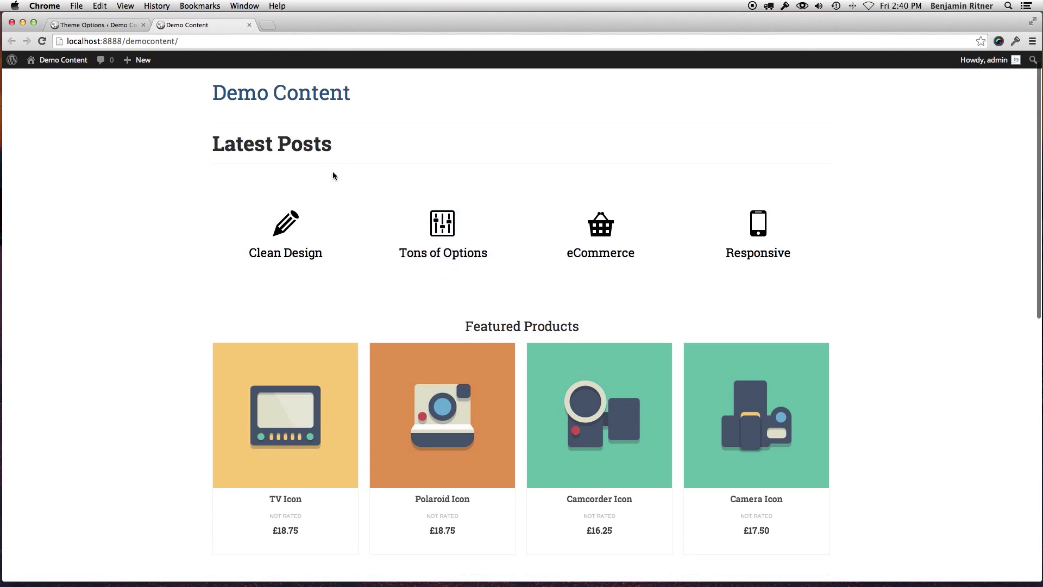
scroll(277, 234, down, 1)
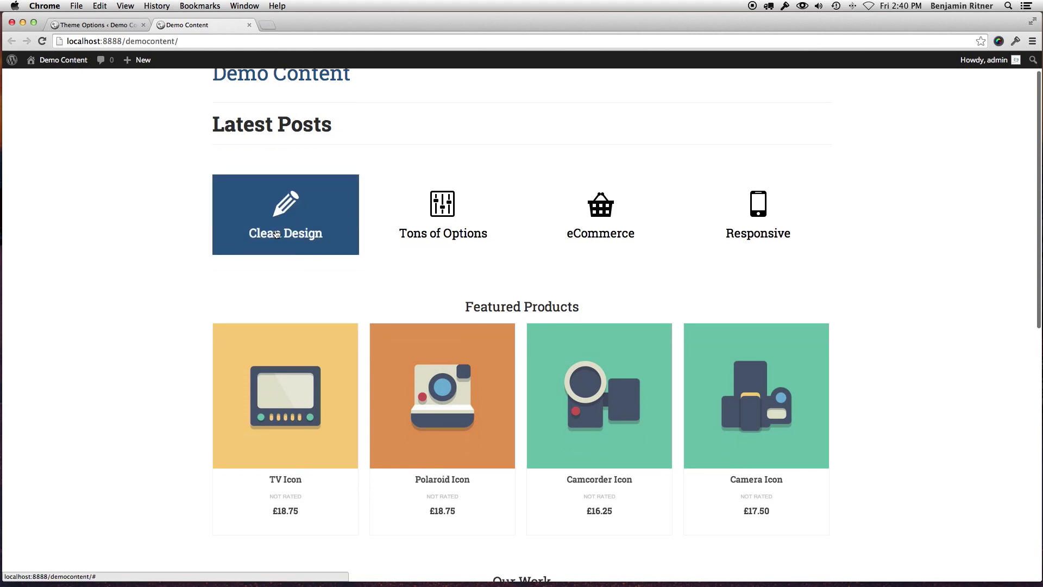
scroll(442, 239, down, 3)
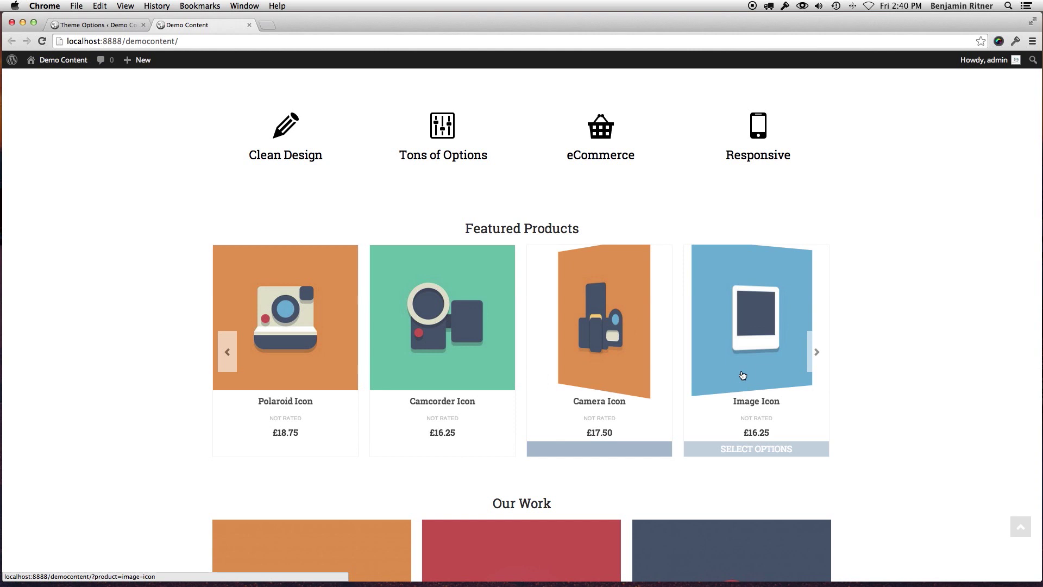
scroll(742, 373, down, 10)
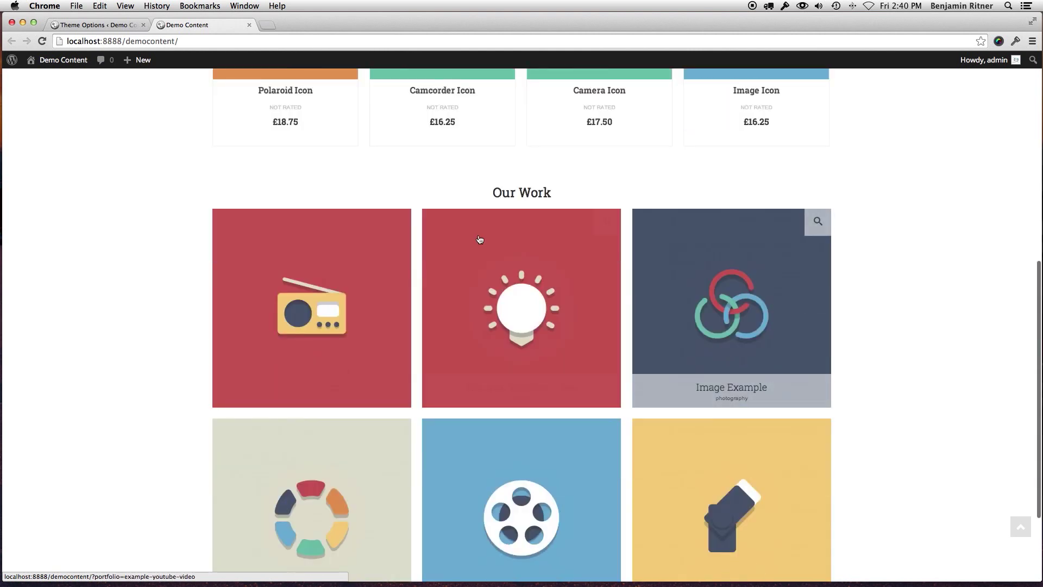
scroll(198, 239, down, 2)
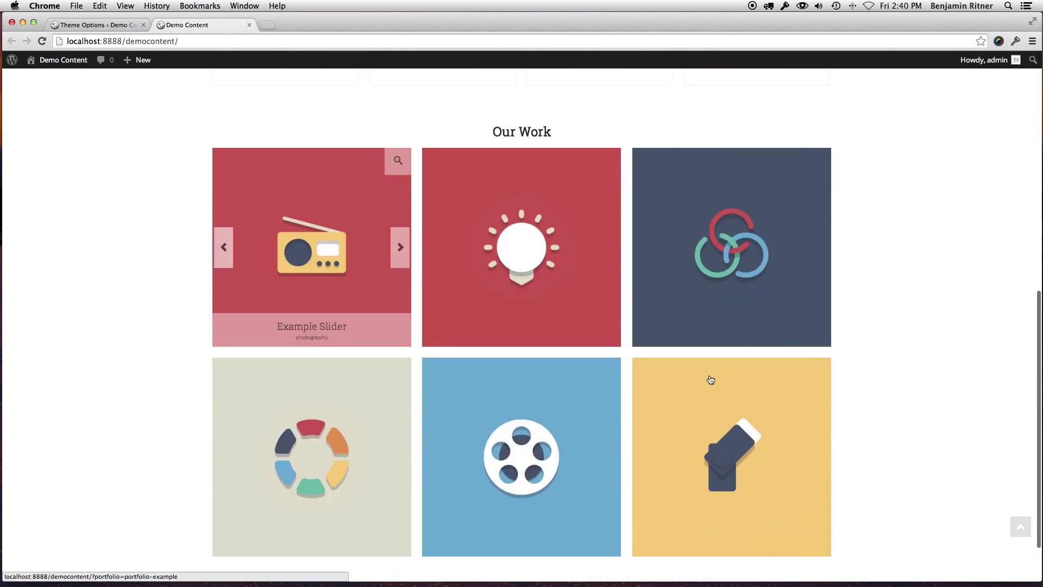
scroll(710, 379, down, 1)
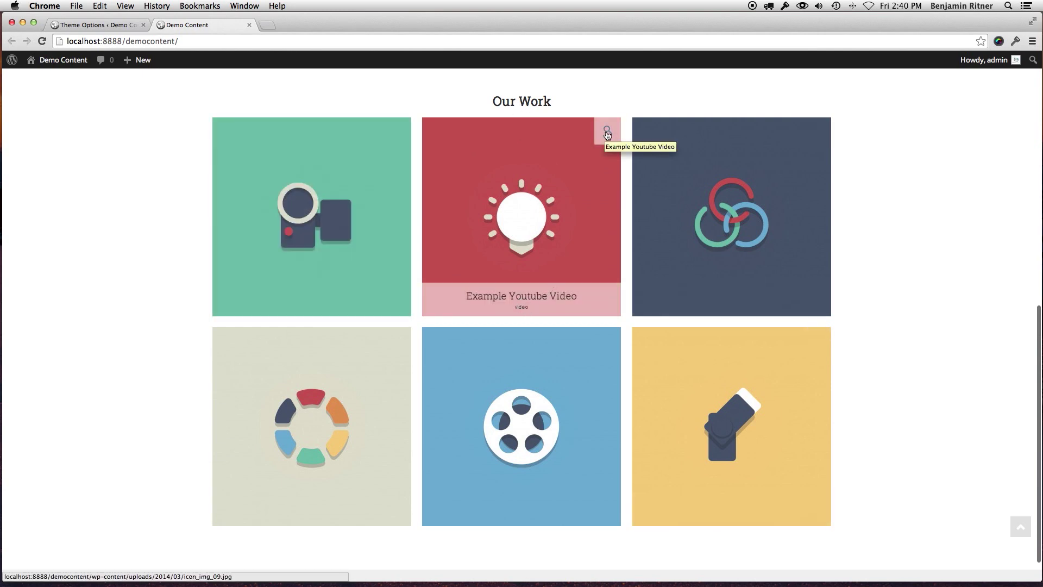
scroll(570, 280, down, 1)
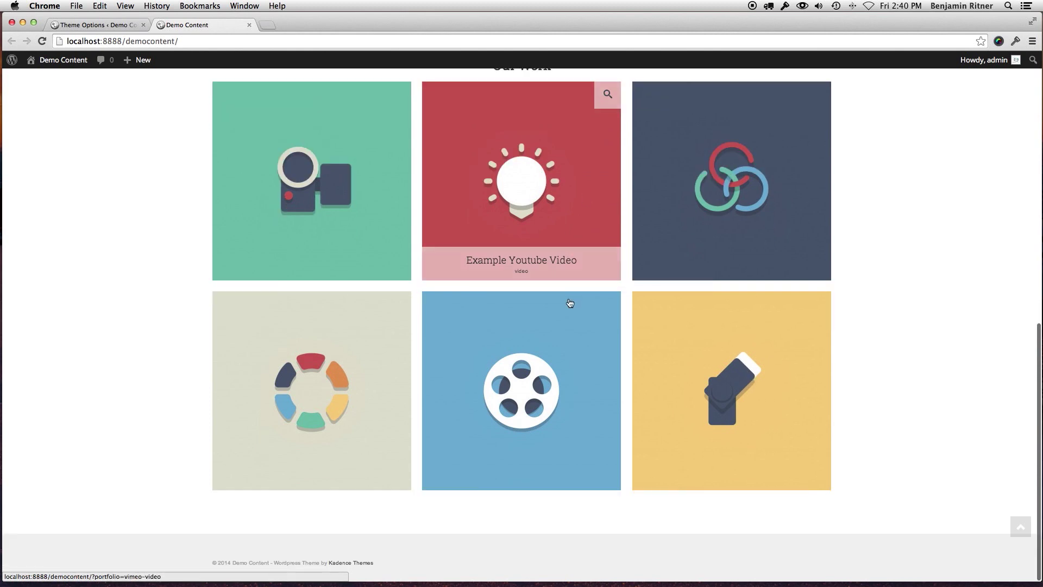
scroll(566, 299, up, 10)
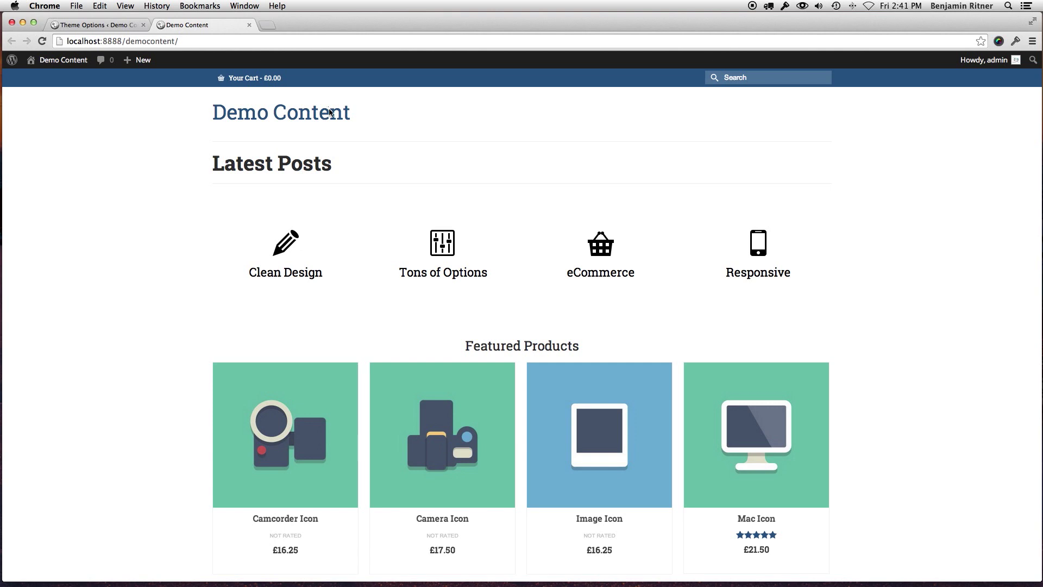
Disable Page Title, Icon Menu and Portfolio Full, enable only Page Content, and save the home layout
click(109, 24)
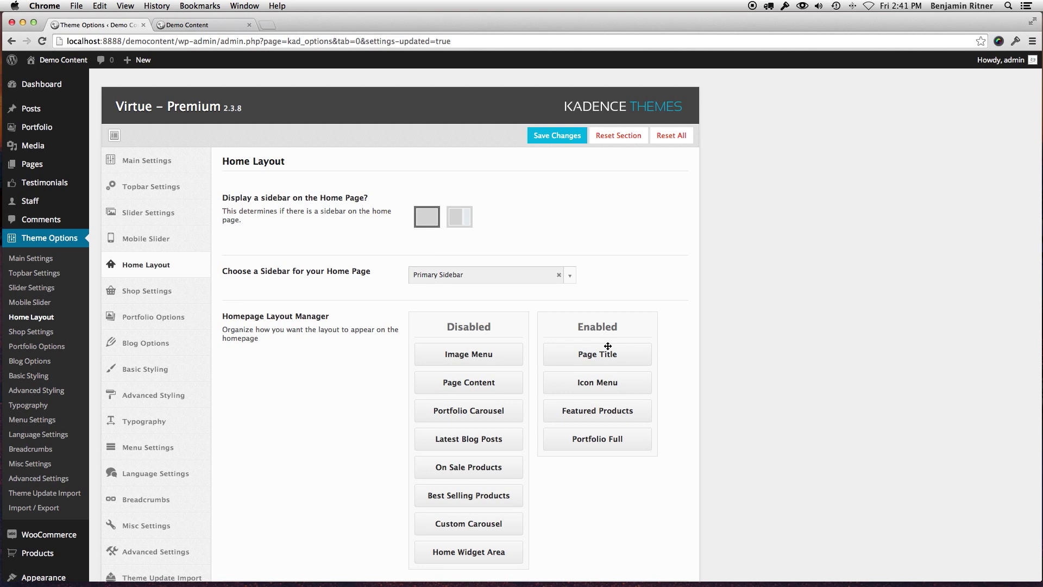
drag(591, 355, 469, 358)
drag(583, 370, 471, 399)
scroll(489, 417, down, 1)
scroll(488, 417, down, 1)
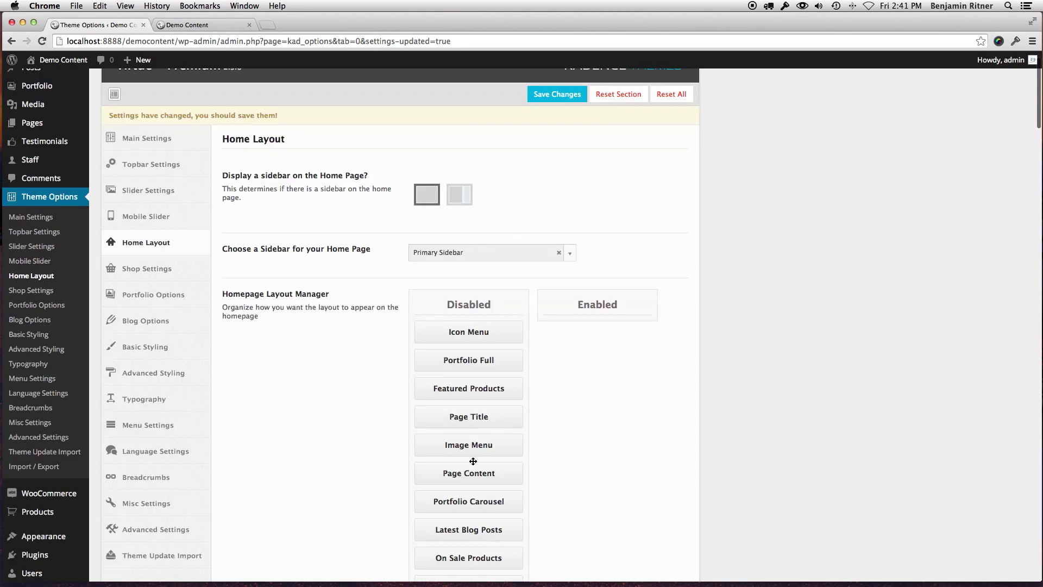
drag(463, 472, 585, 321)
scroll(597, 326, up, 2)
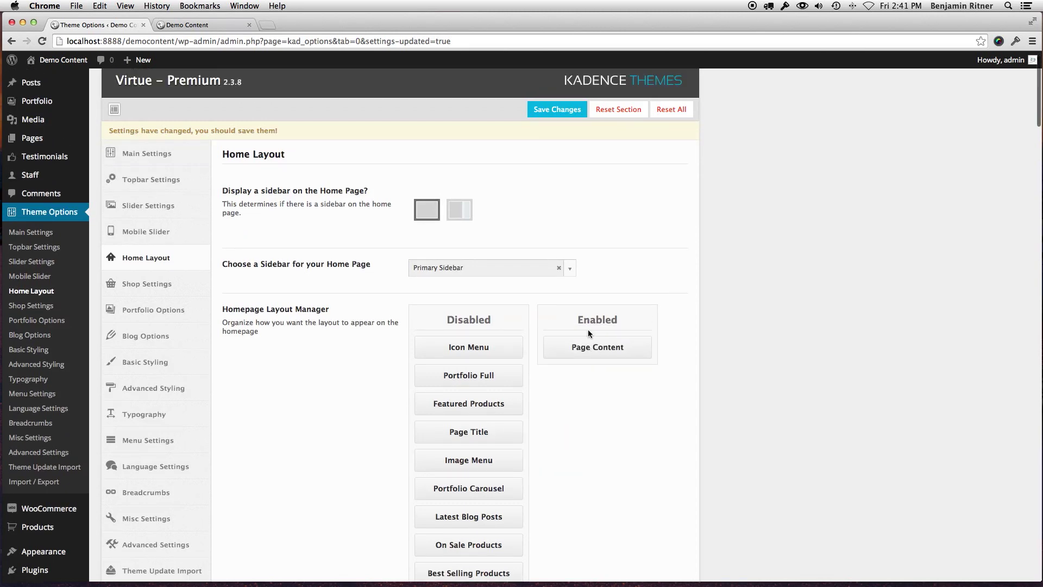
click(550, 140)
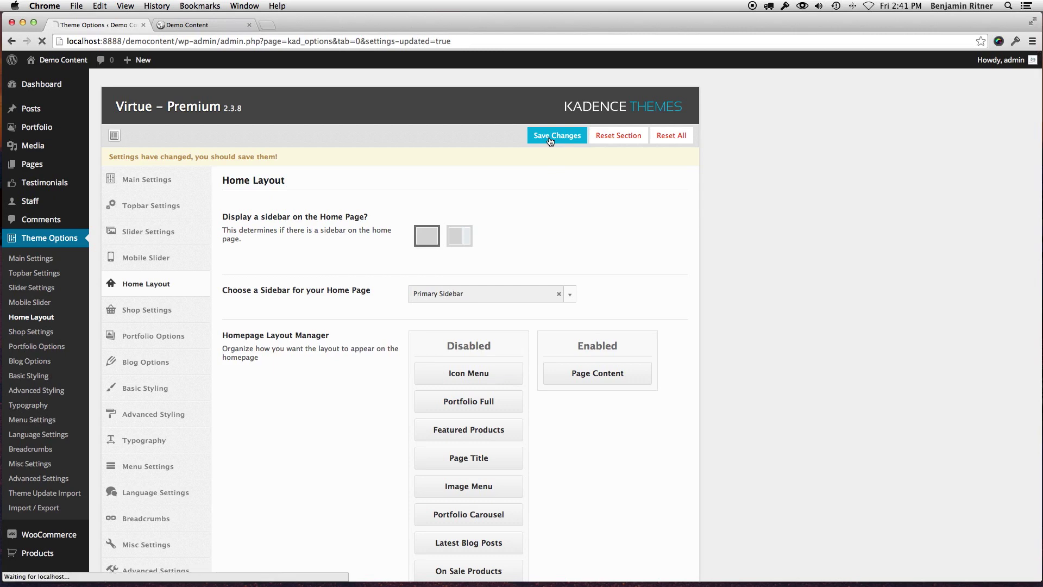
click(213, 24)
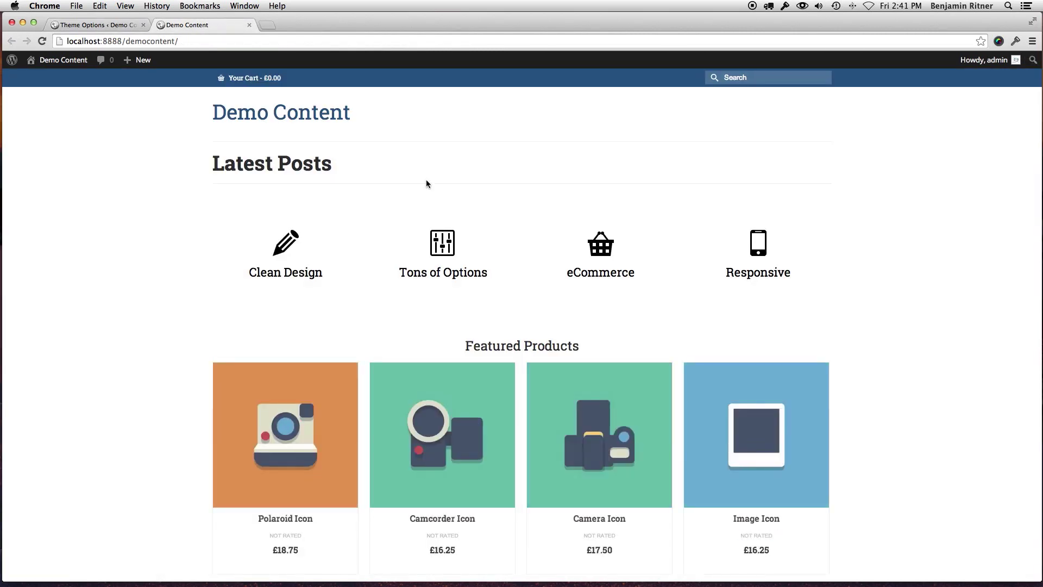
Reload the front page to review its latest-posts listing, then return to Theme Options
key(super+r)
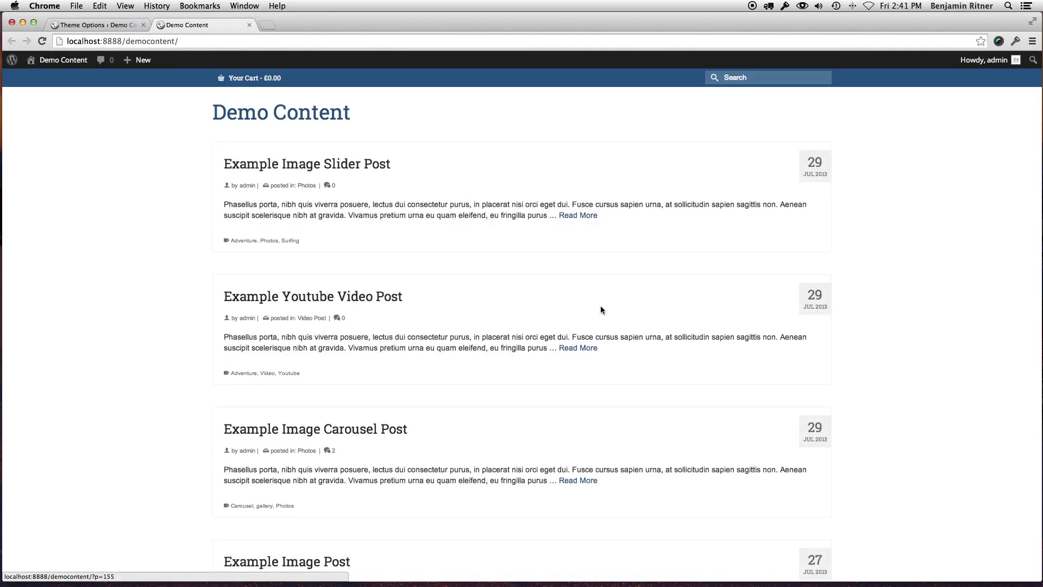
scroll(526, 400, down, 3)
scroll(525, 402, up, 3)
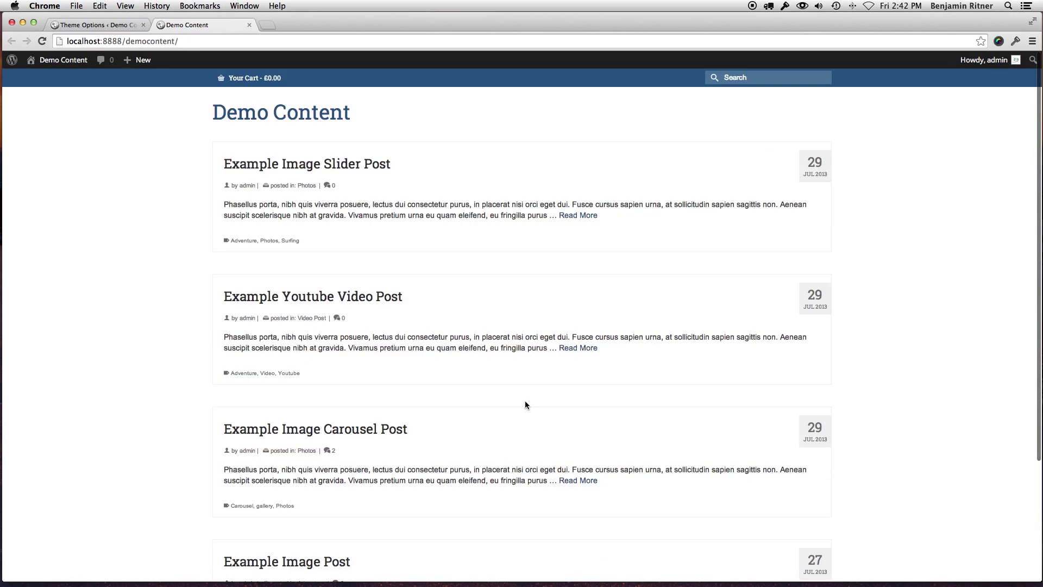
click(104, 25)
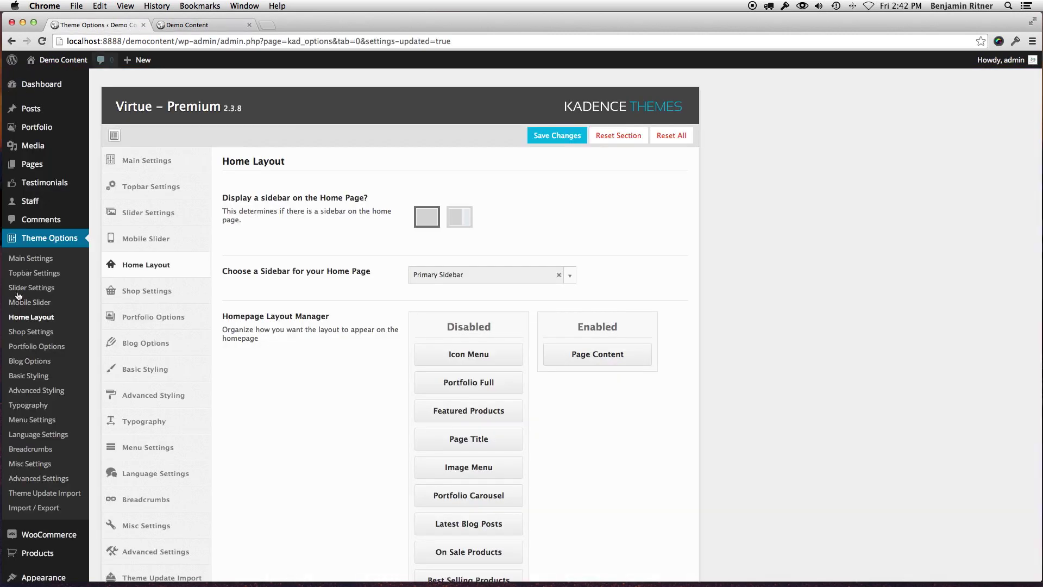
In Reading settings, choose 'A static page' with Home as the front page and save
scroll(22, 326, down, 5)
mouse_move(41, 359)
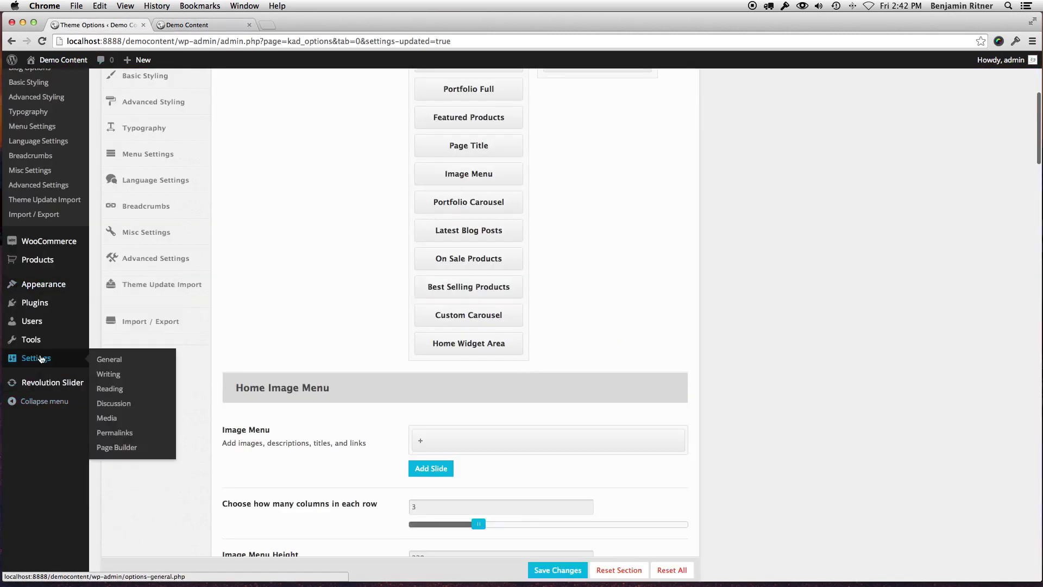
click(108, 389)
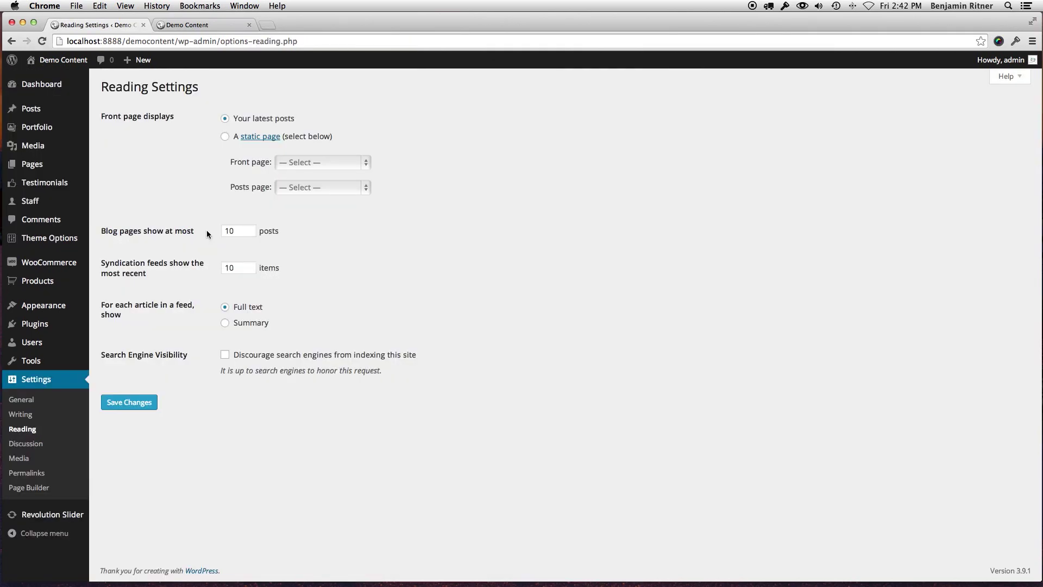
click(225, 137)
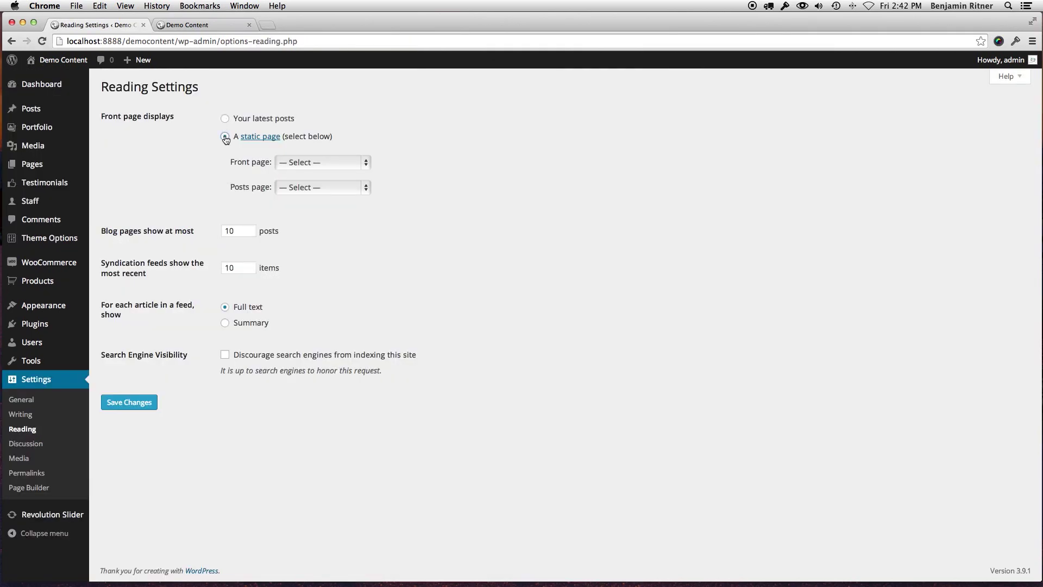
click(297, 163)
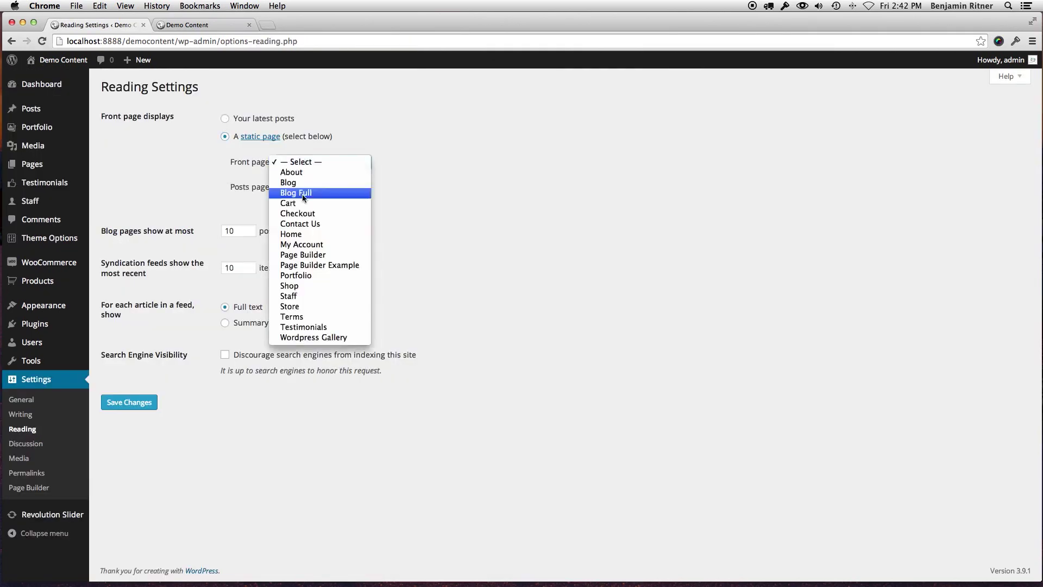
click(296, 232)
click(139, 404)
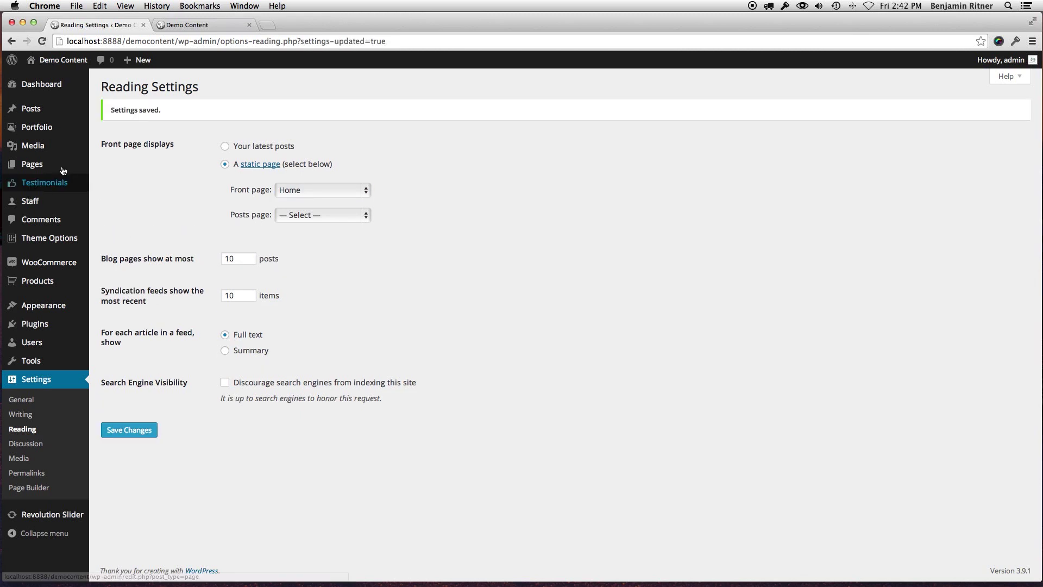
mouse_move(32, 166)
click(110, 169)
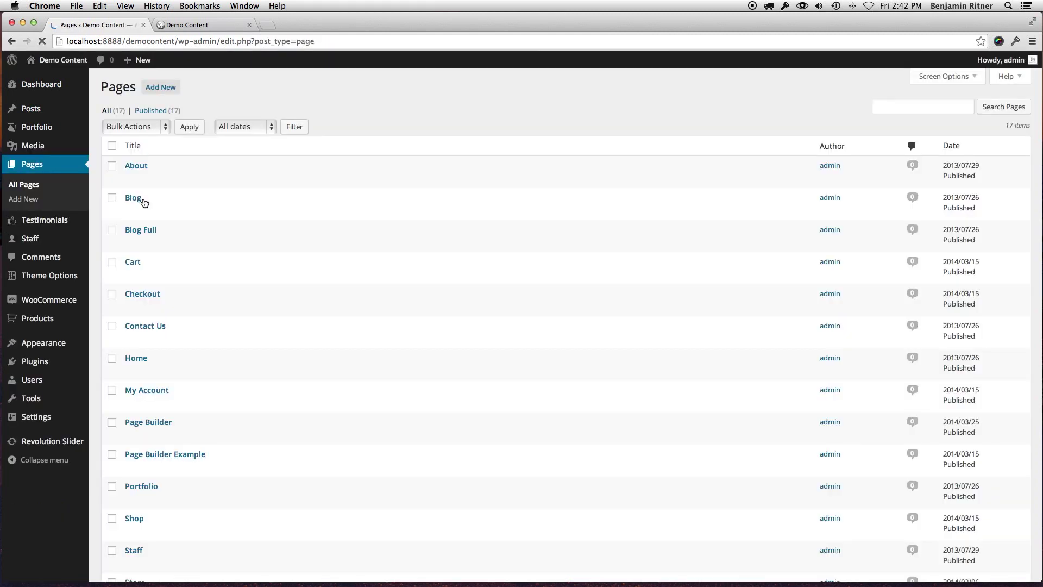
Edit the Home page in Page Builder and bring up the Prebuilt Layouts dialog
mouse_move(133, 372)
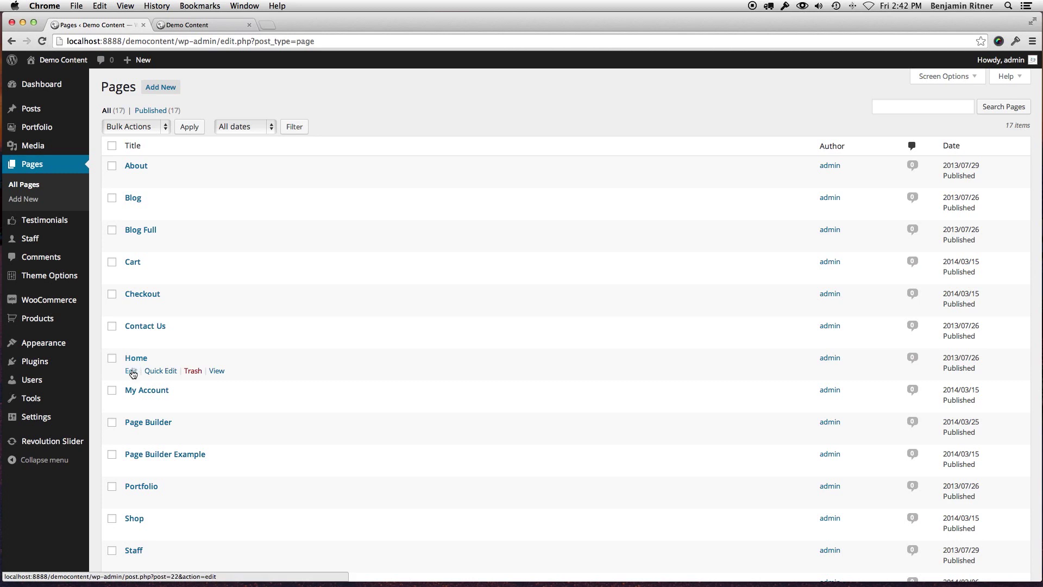
click(131, 372)
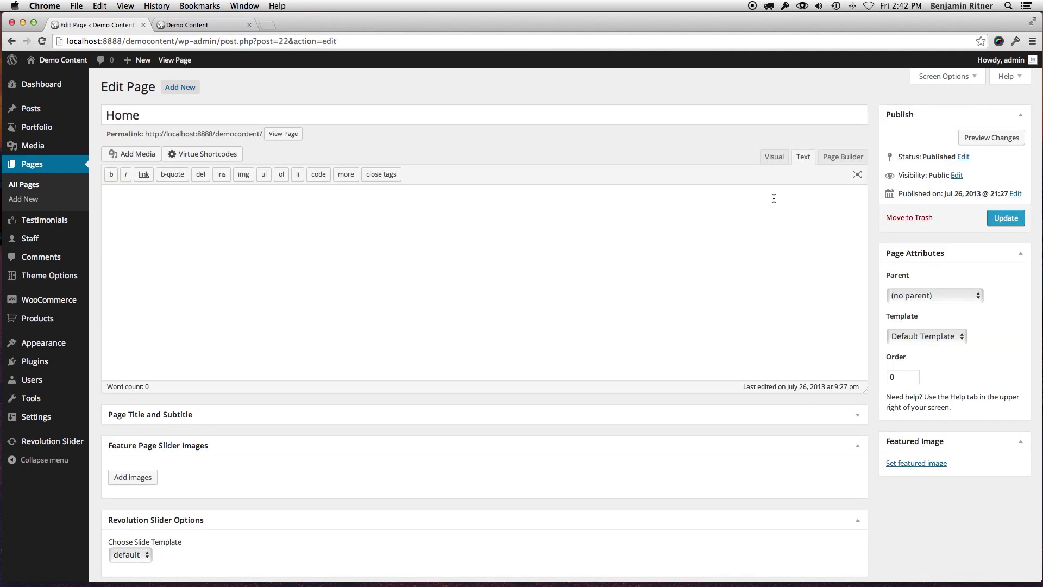
click(839, 159)
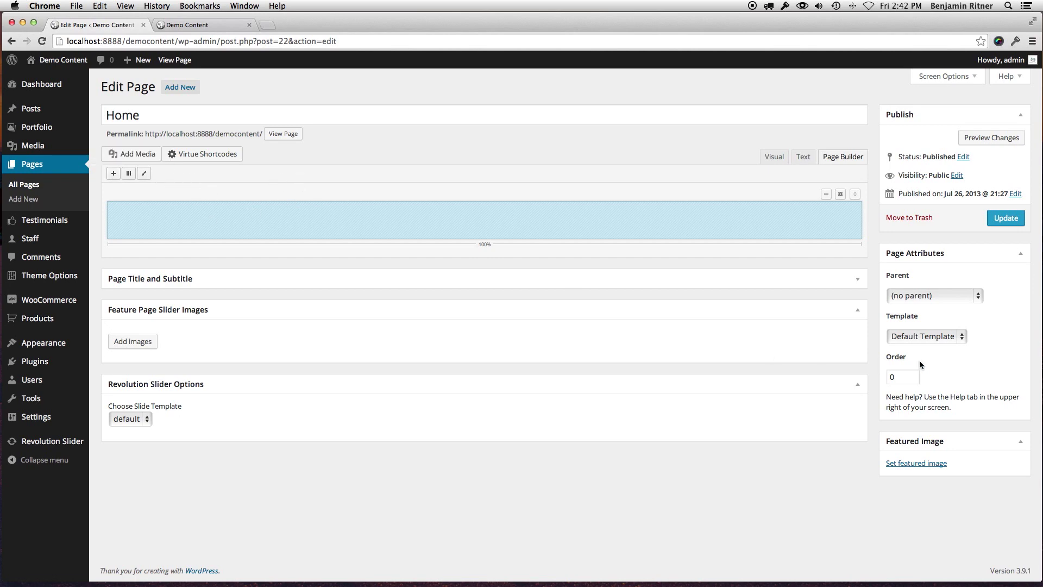
click(144, 174)
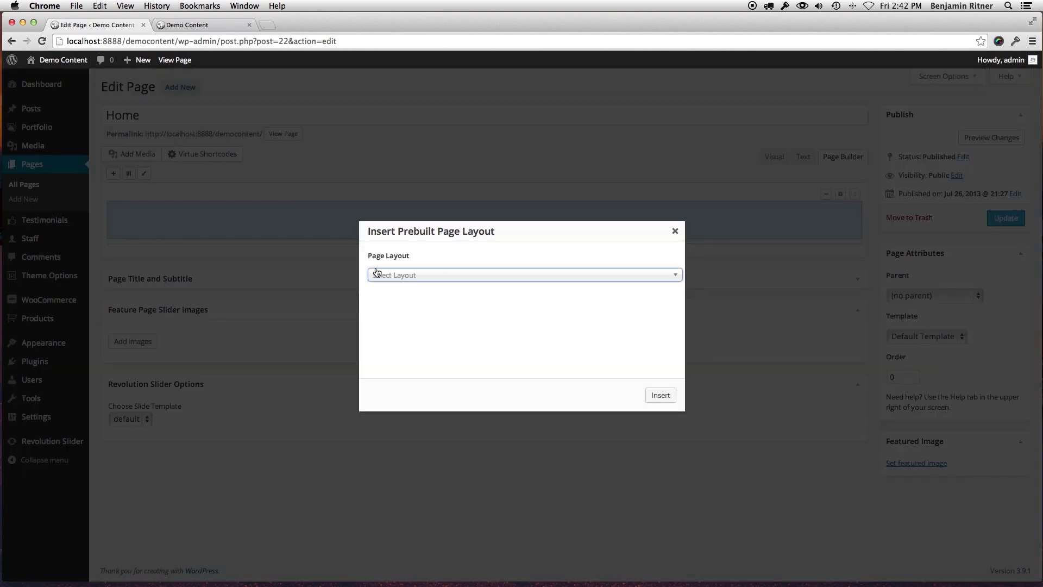
Insert the Example Page prebuilt layout, confirm overwriting the content, and update the Home page
click(396, 276)
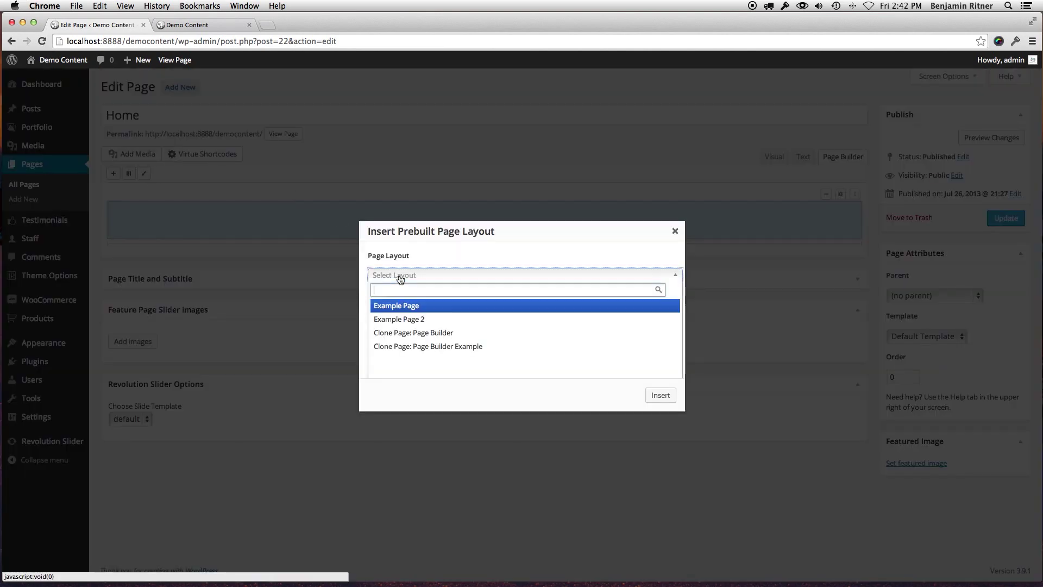
click(410, 310)
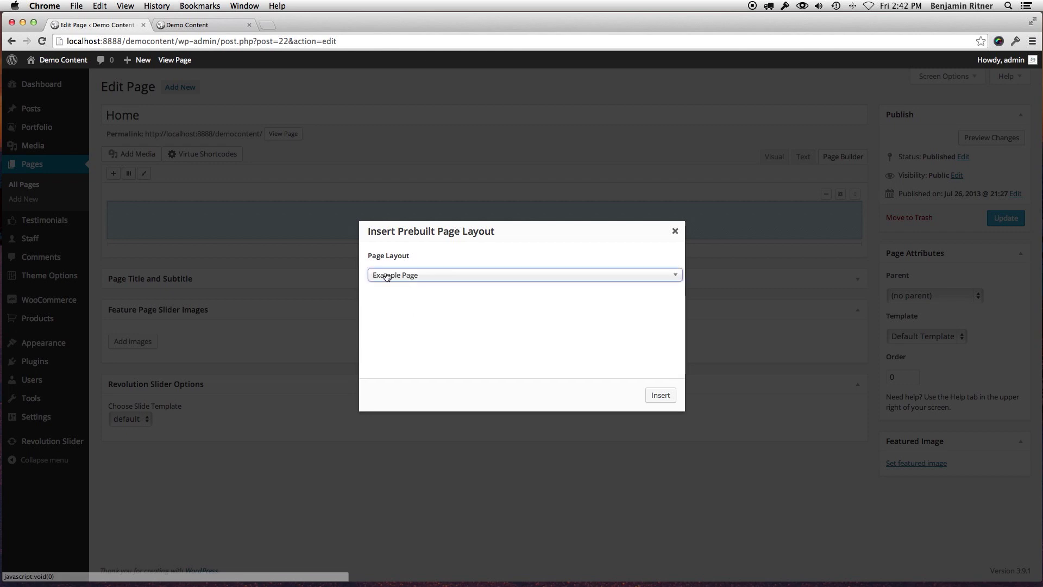
click(661, 397)
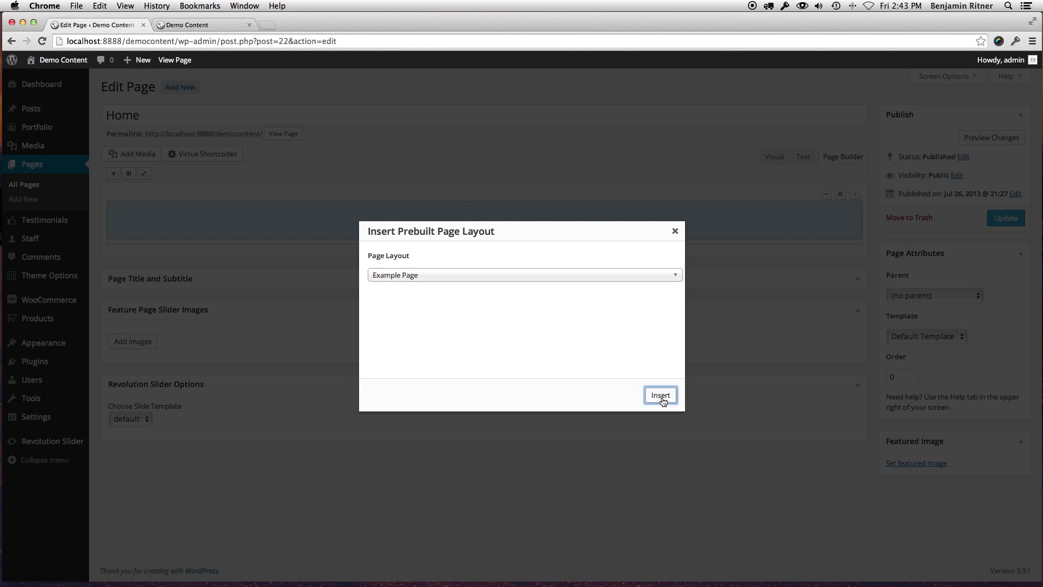
click(662, 399)
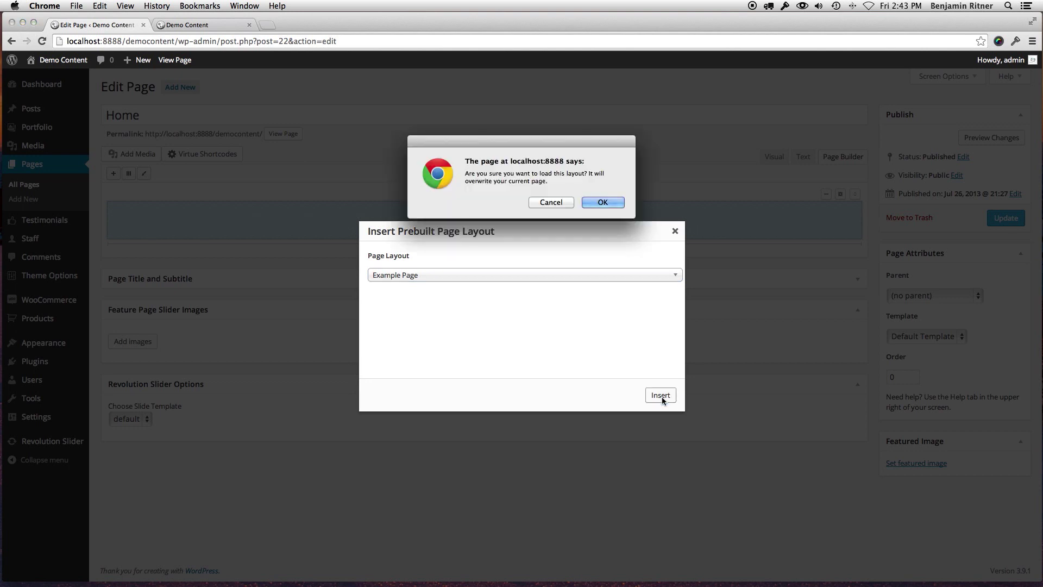
click(608, 204)
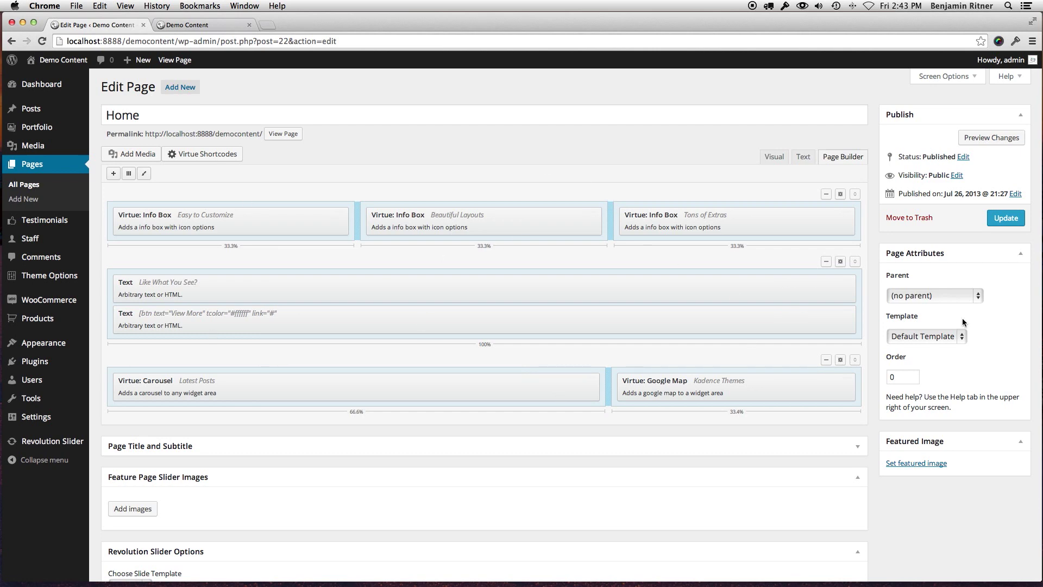
click(1006, 219)
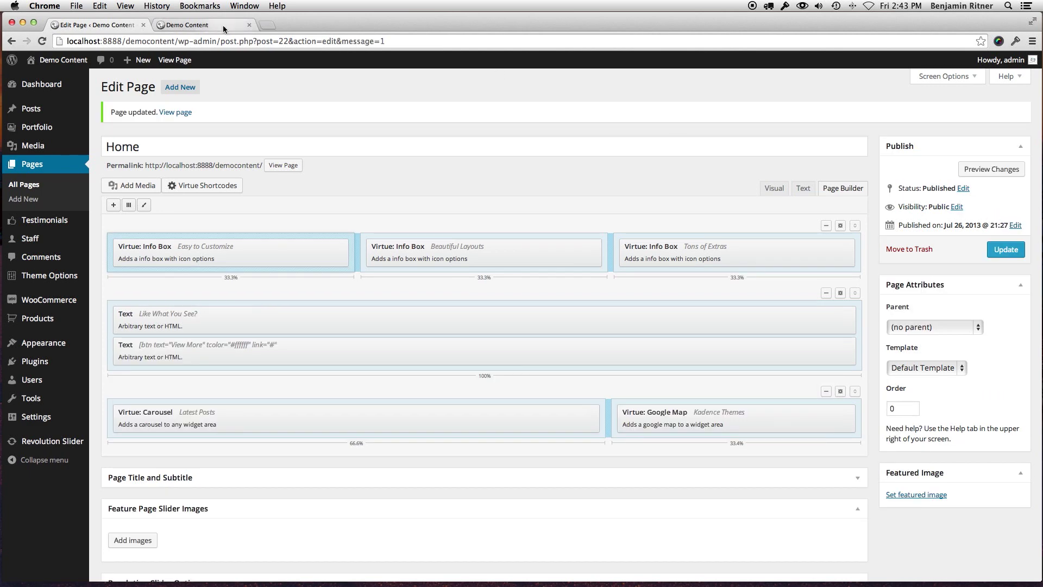
click(223, 25)
Reload the homepage and scroll through the info boxes, banner, carousel and map
key(super+r)
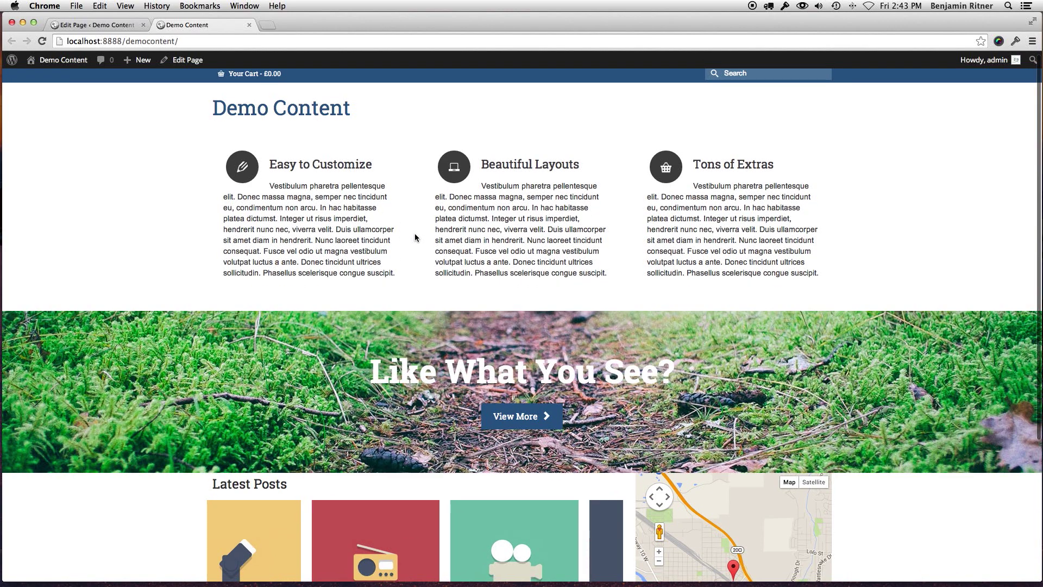
scroll(403, 241, down, 3)
scroll(399, 253, down, 3)
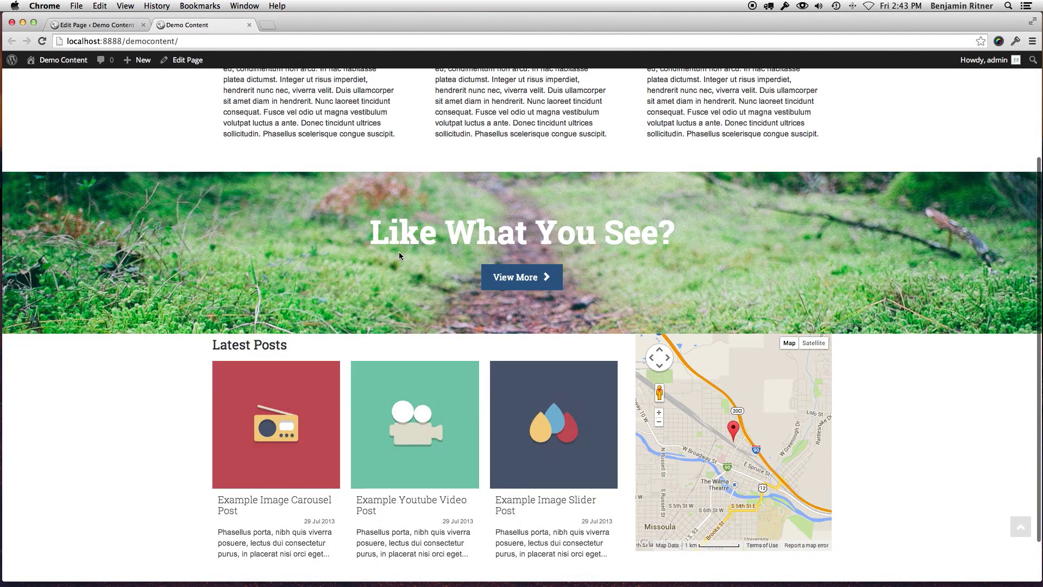
scroll(398, 252, down, 2)
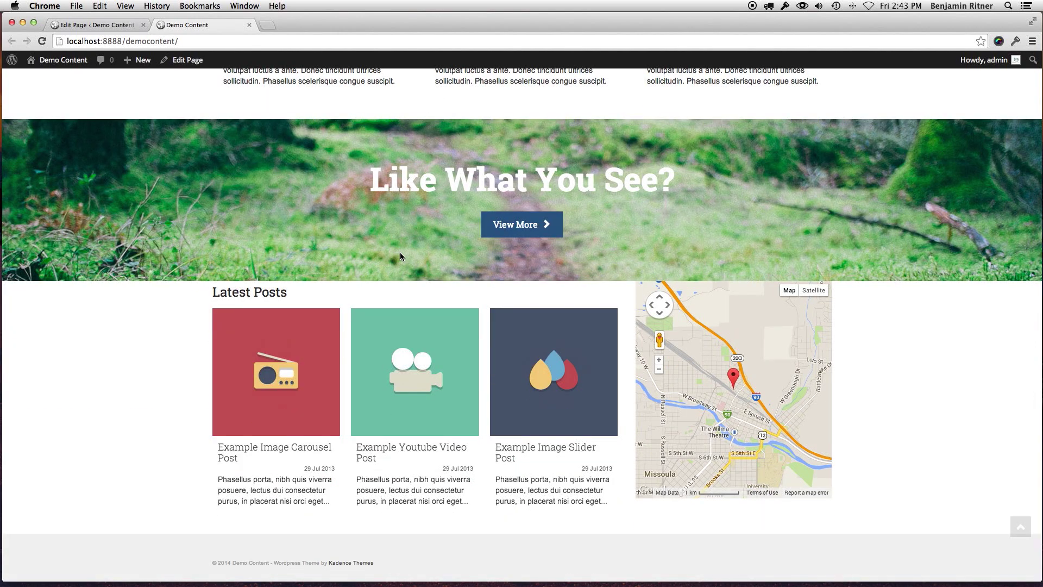
scroll(400, 254, up, 2)
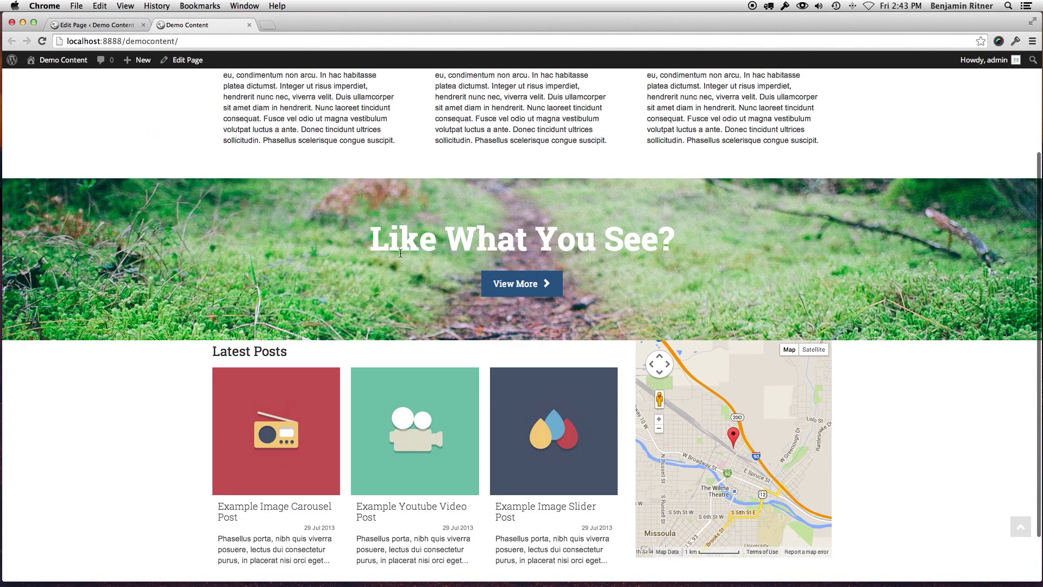
scroll(401, 253, down, 2)
scroll(401, 253, up, 5)
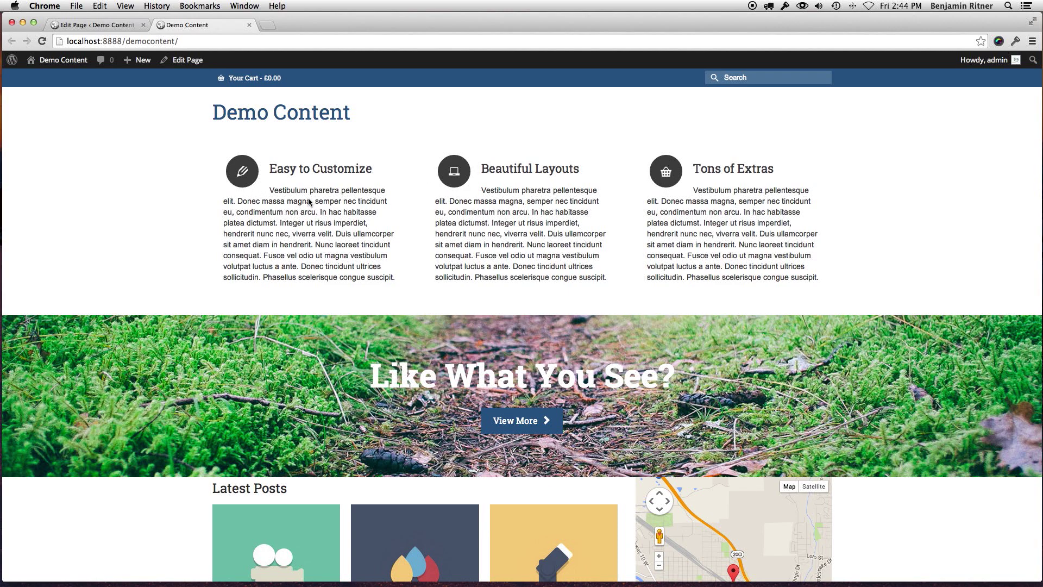
scroll(351, 239, down, 5)
scroll(324, 220, up, 5)
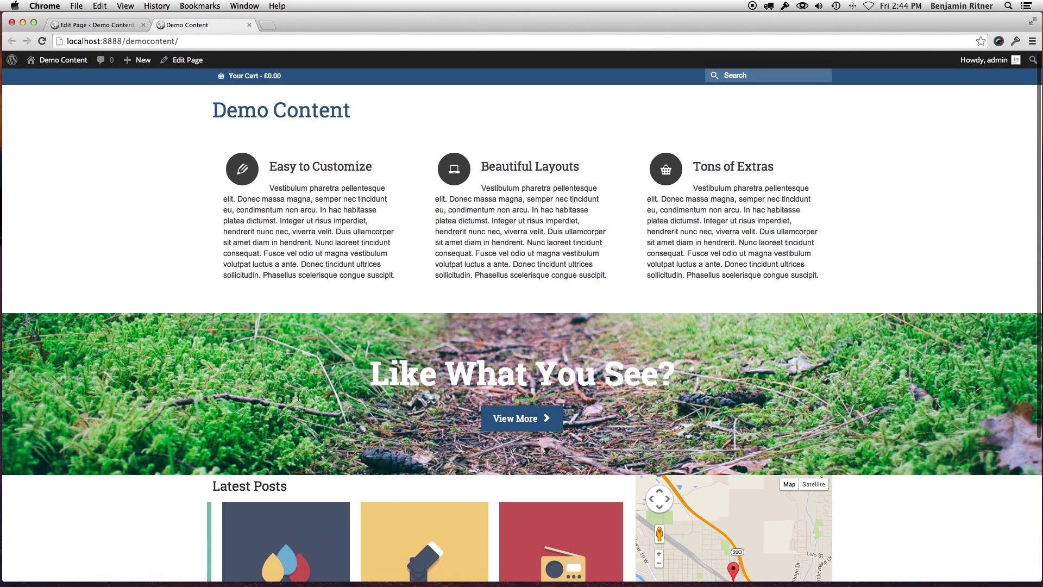
scroll(550, 361, down, 3)
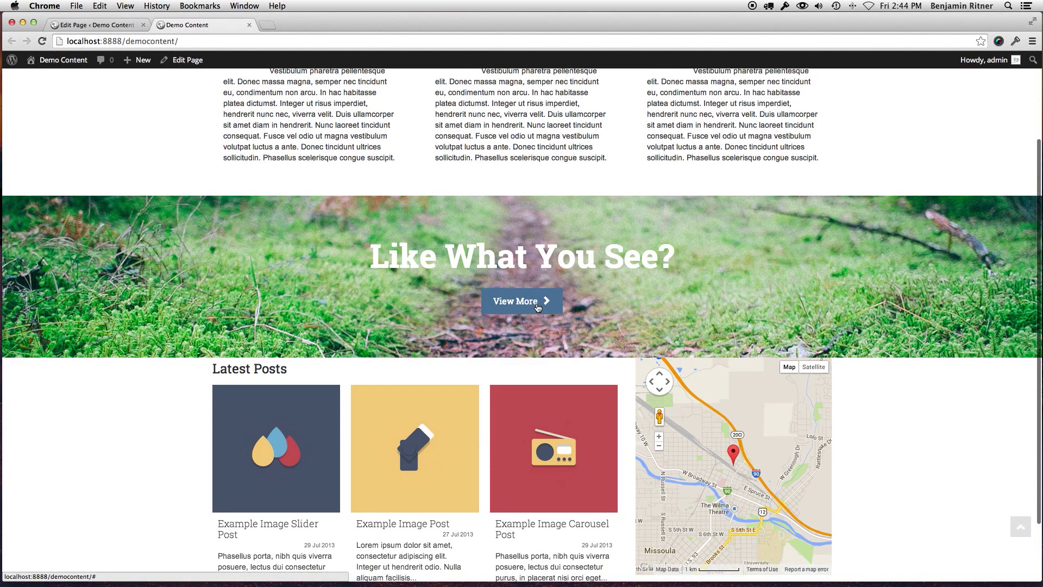
scroll(501, 288, down, 2)
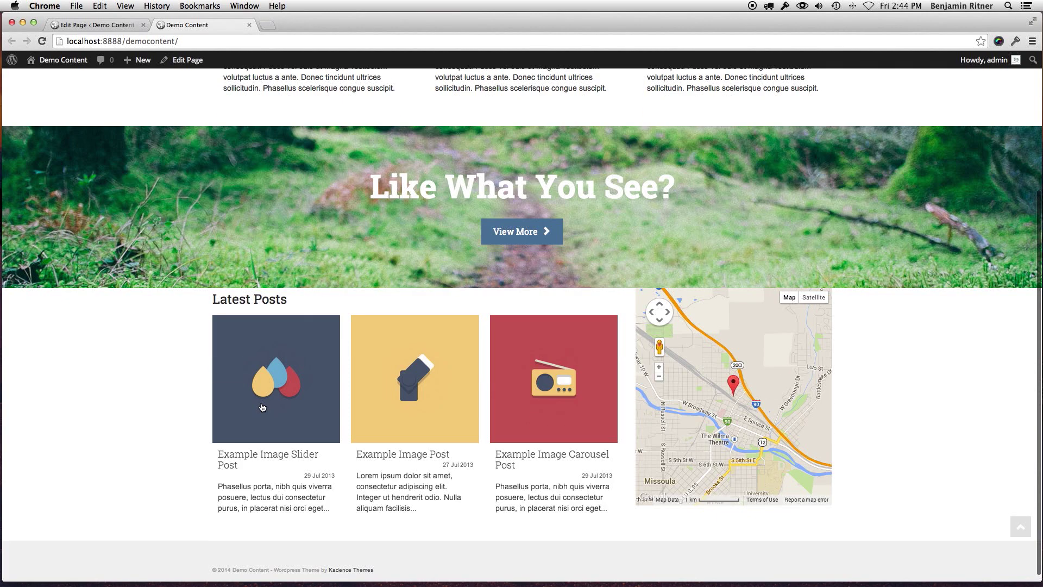
Advance the Latest Posts carousel twice, then go back to the Home page editor
click(607, 414)
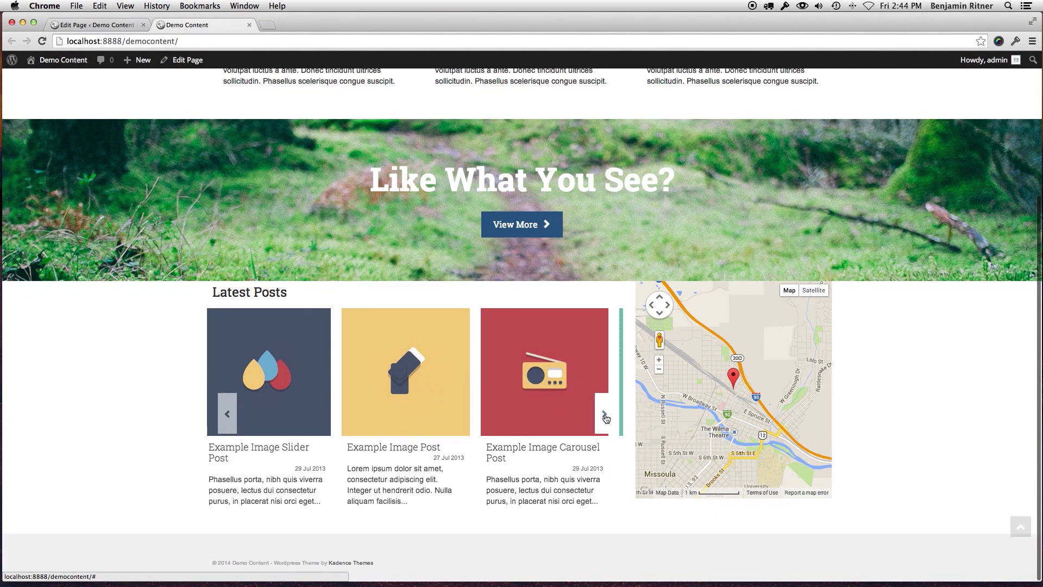
click(605, 416)
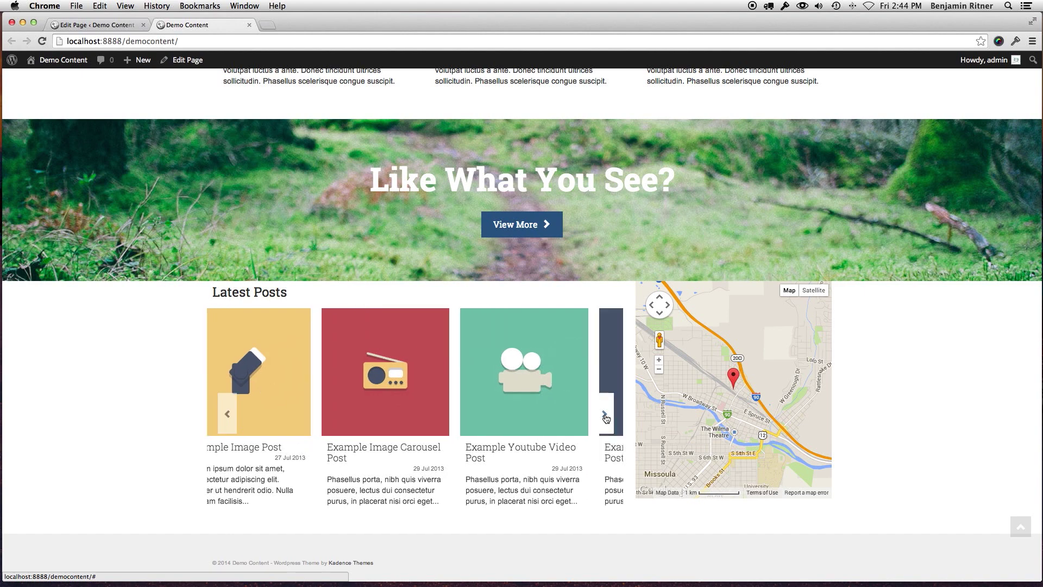
scroll(436, 190, up, 4)
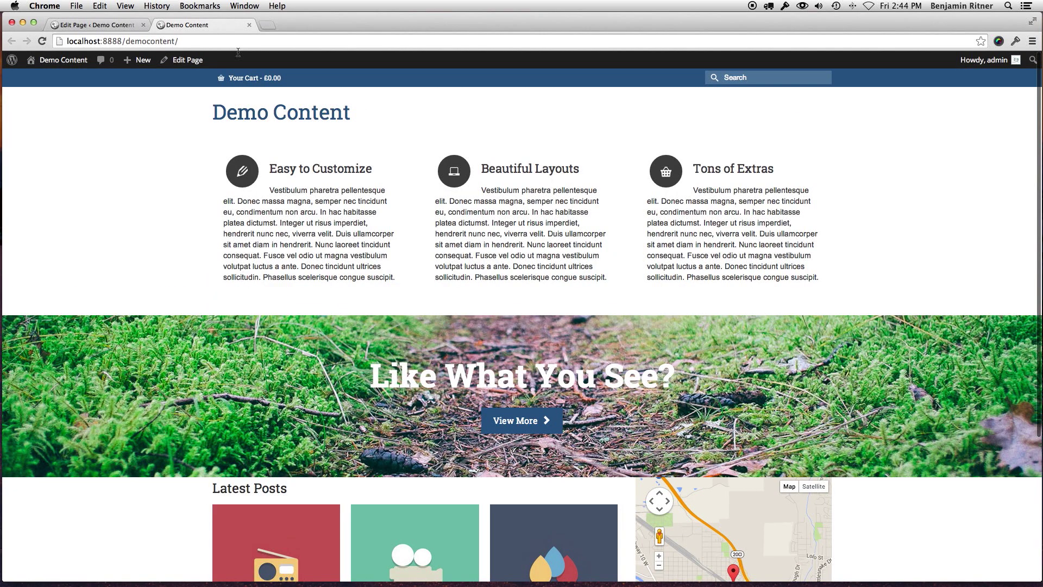
click(101, 26)
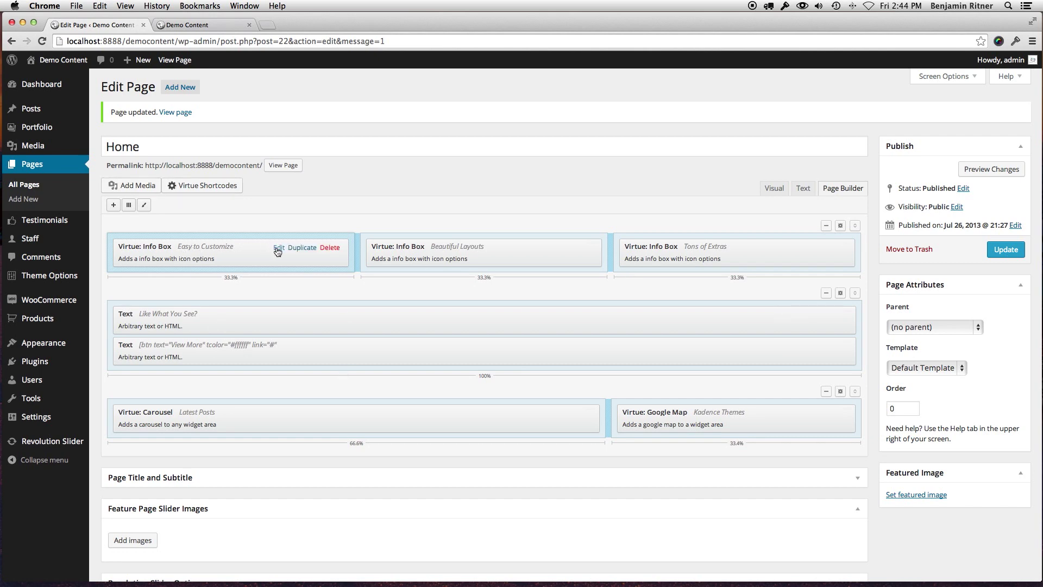
Open the Easy to Customize info box settings, review them, and close the panel
click(277, 249)
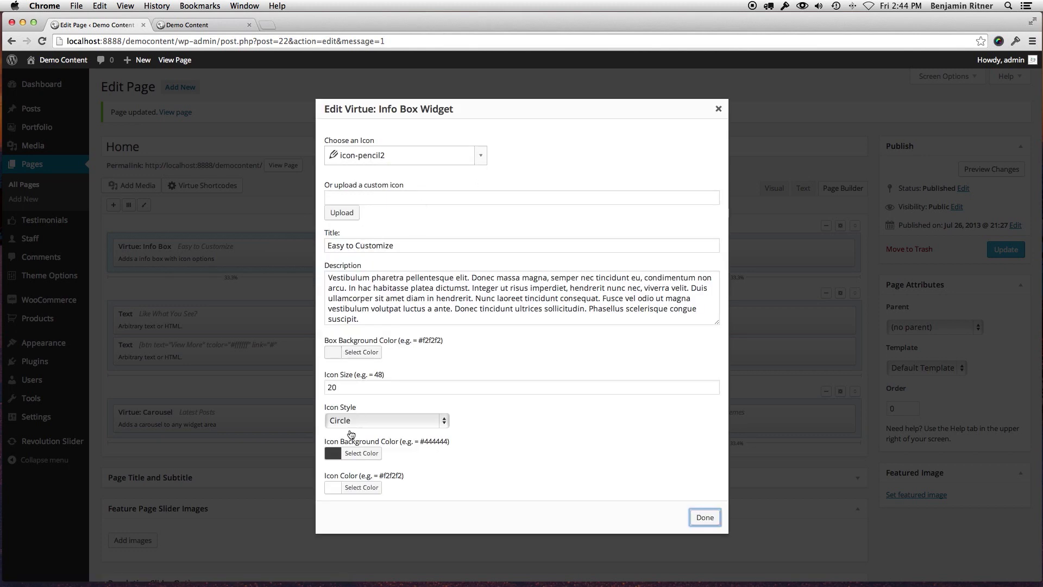
click(716, 110)
Insert the Example Page 2 prebuilt layout over the existing content and update the Home page
click(146, 207)
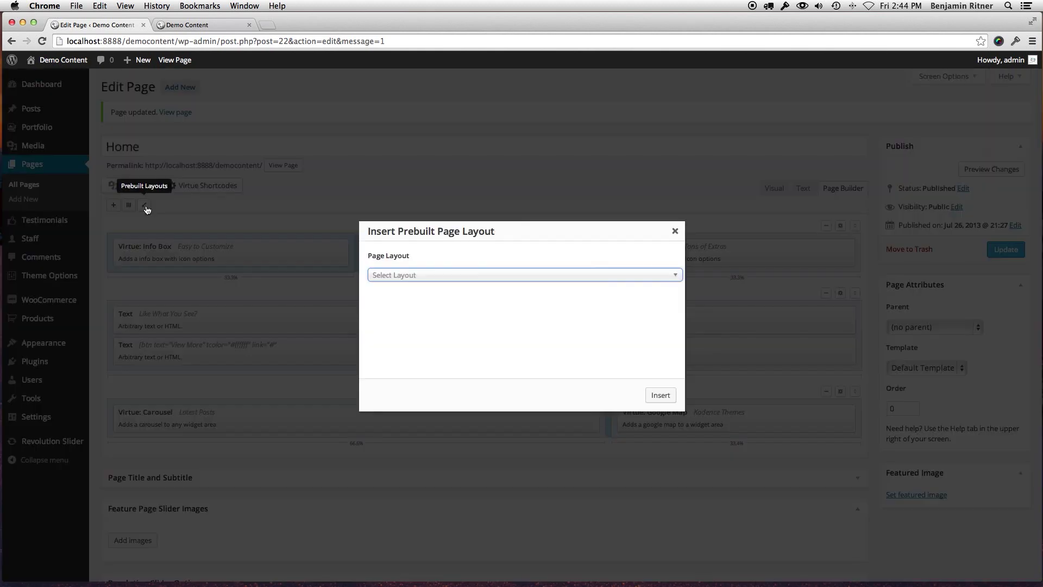
click(412, 277)
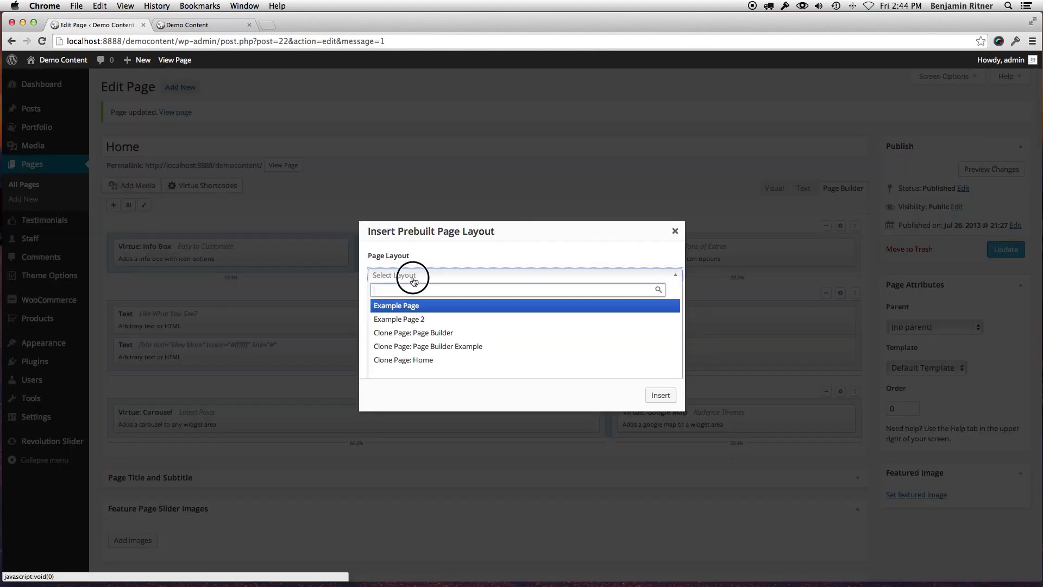
click(394, 322)
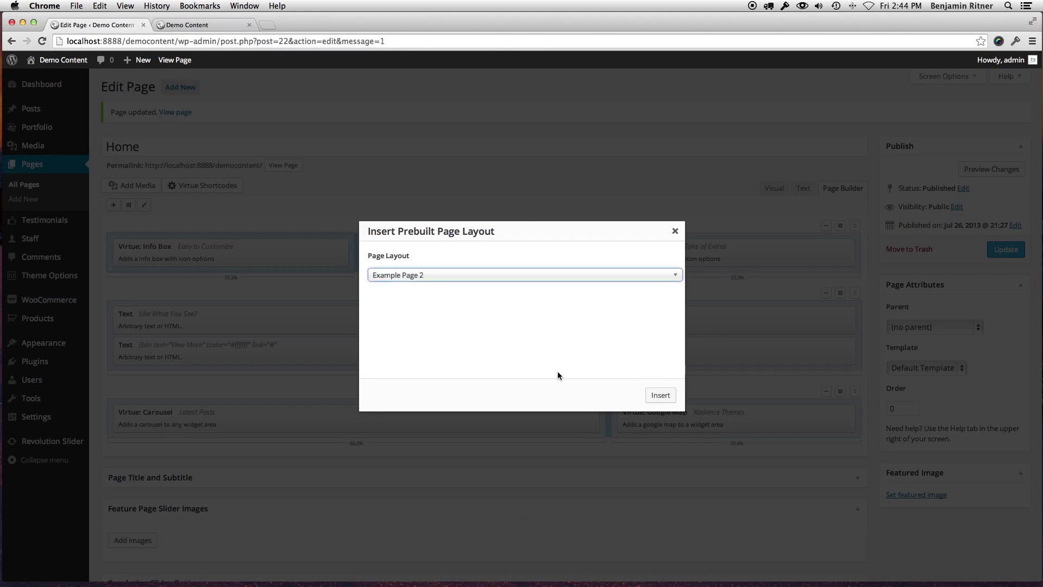
click(659, 400)
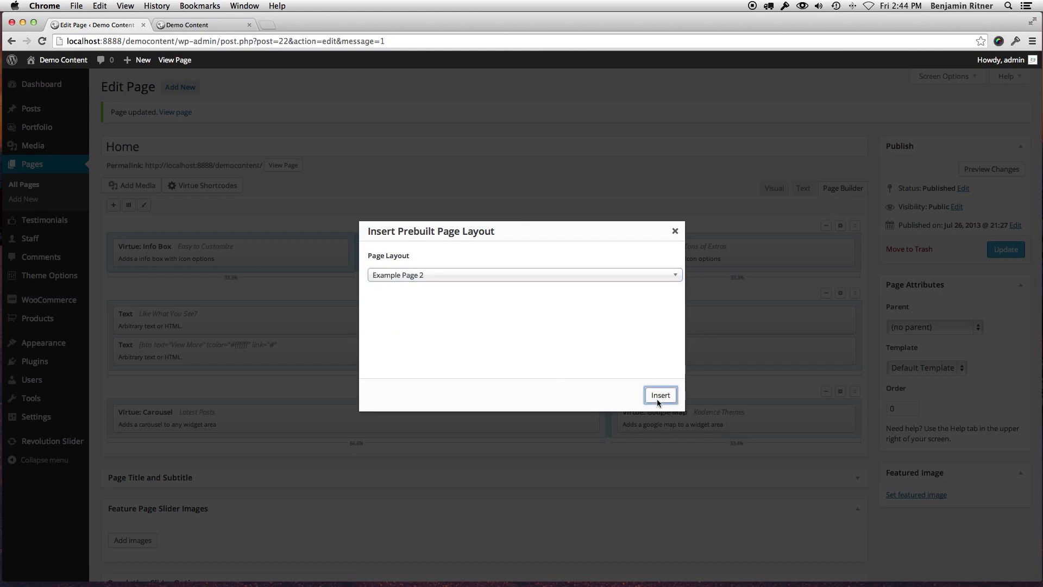
click(612, 205)
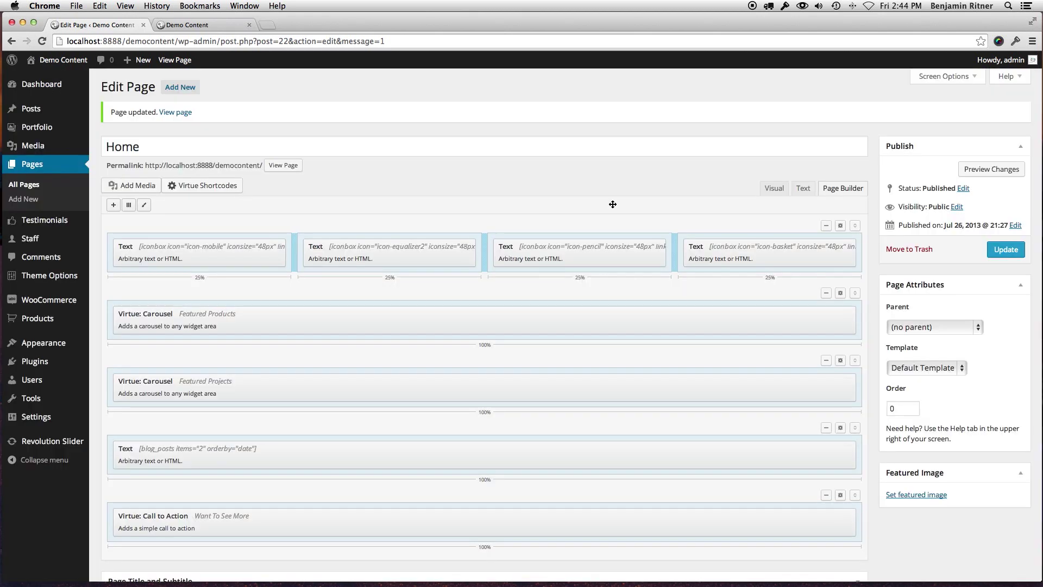
click(1008, 251)
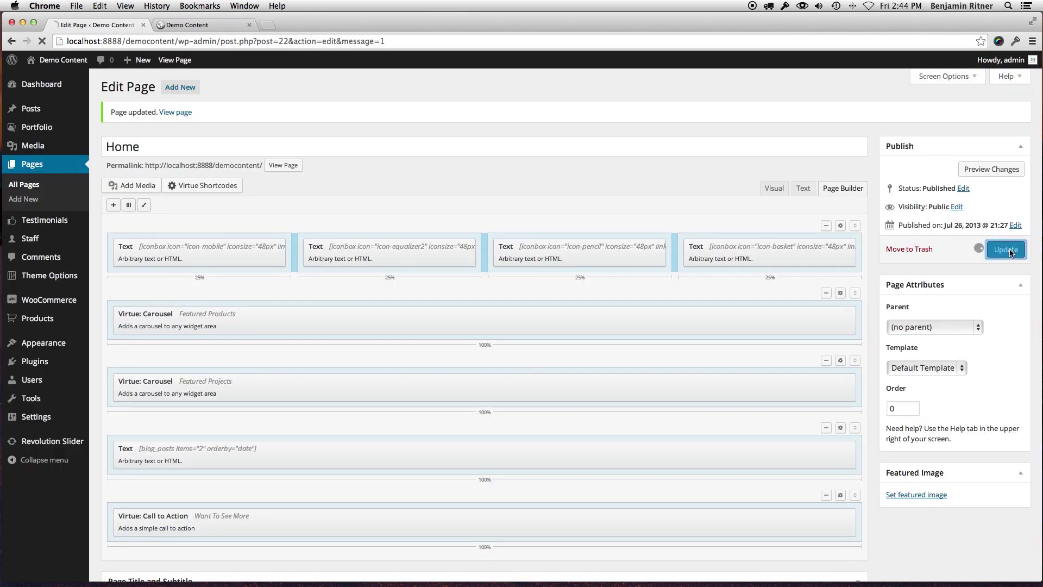
Reload the live front page, scroll through the icon boxes, Featured Products and Featured Projects, then return to the editor
click(217, 24)
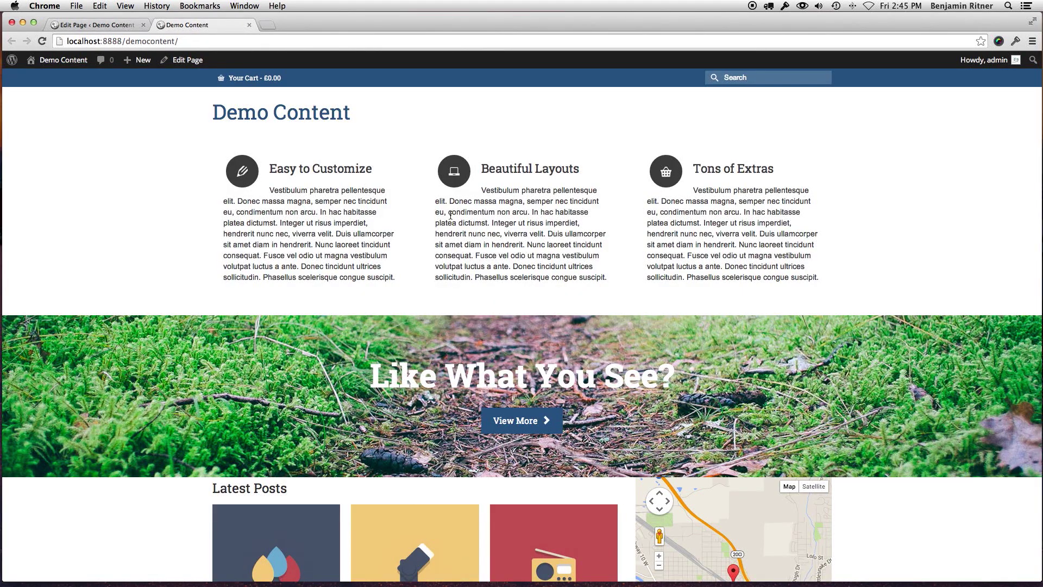
key(super+r)
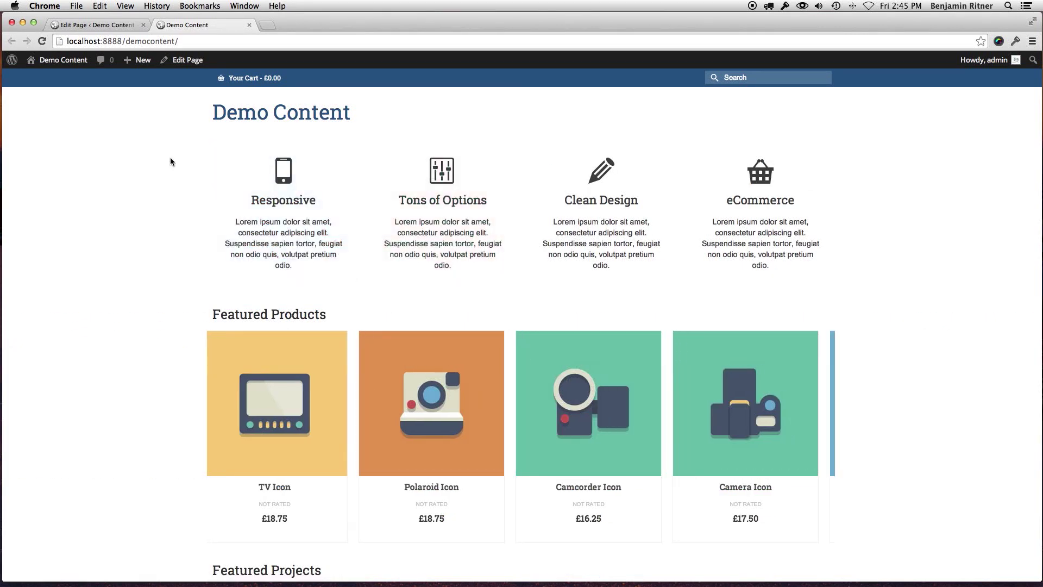
scroll(171, 162, down, 2)
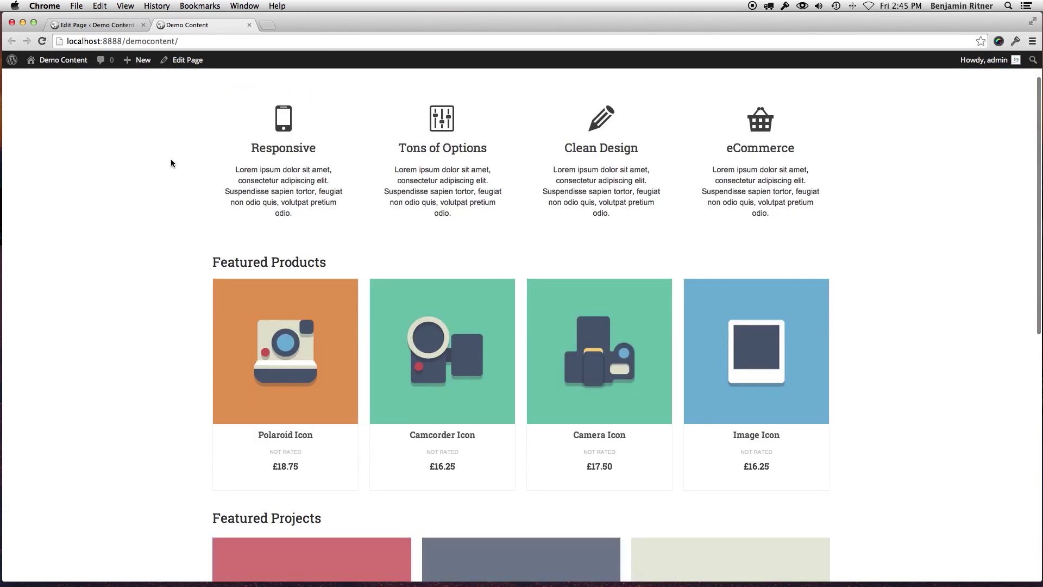
scroll(170, 162, up, 2)
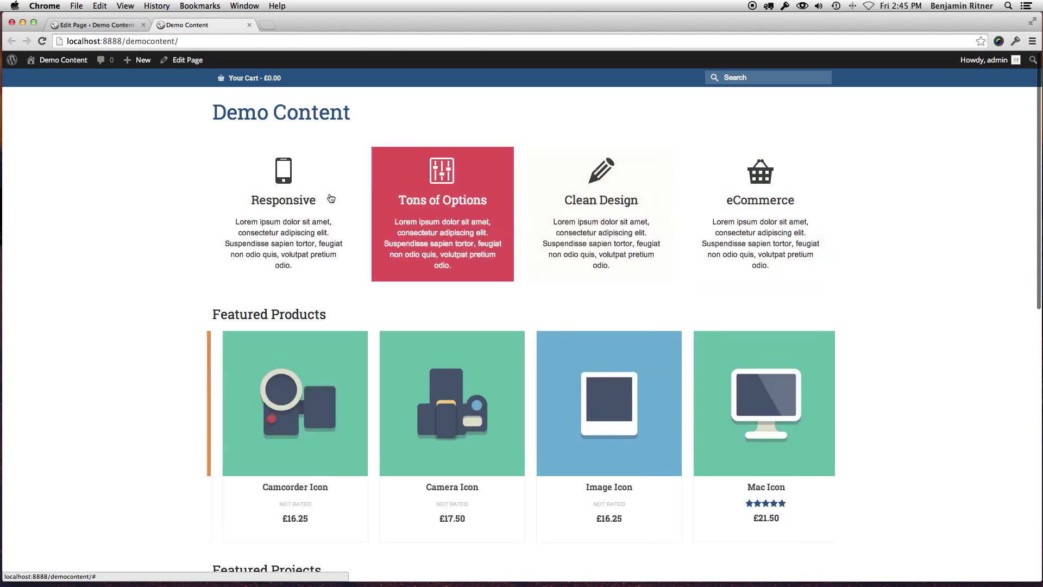
scroll(164, 204, down, 1)
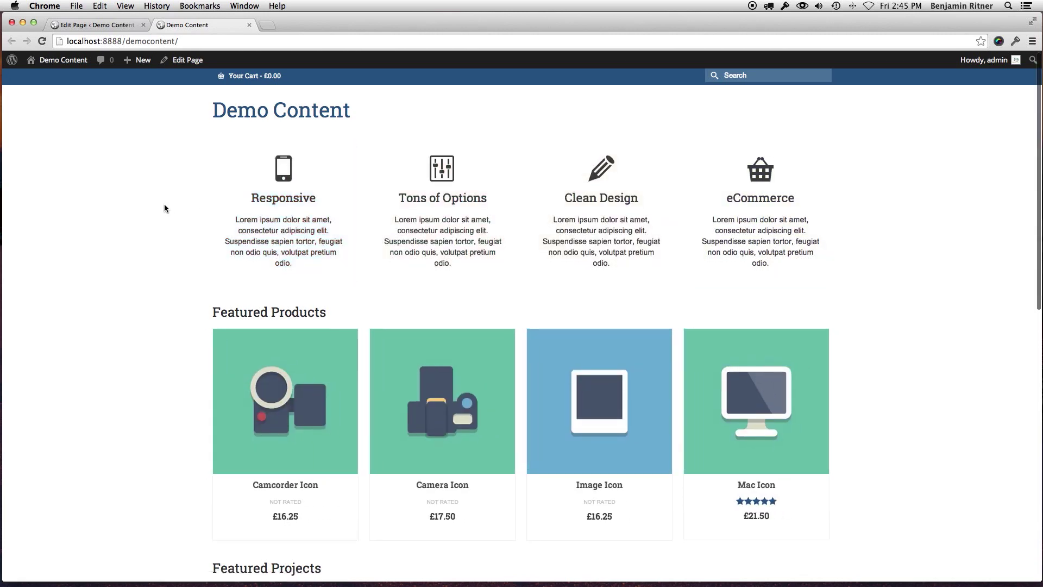
scroll(188, 237, down, 3)
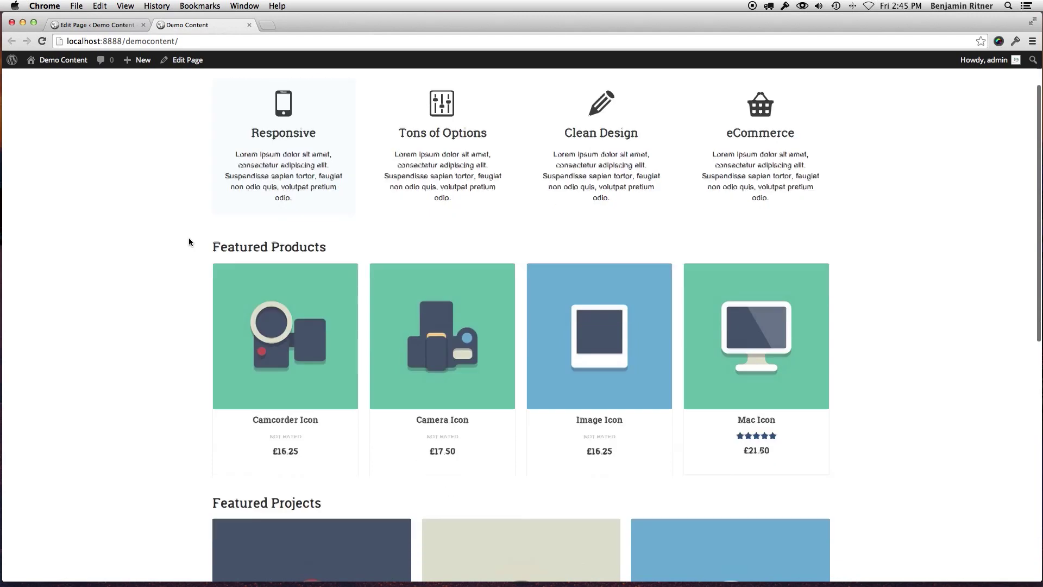
scroll(188, 239, down, 10)
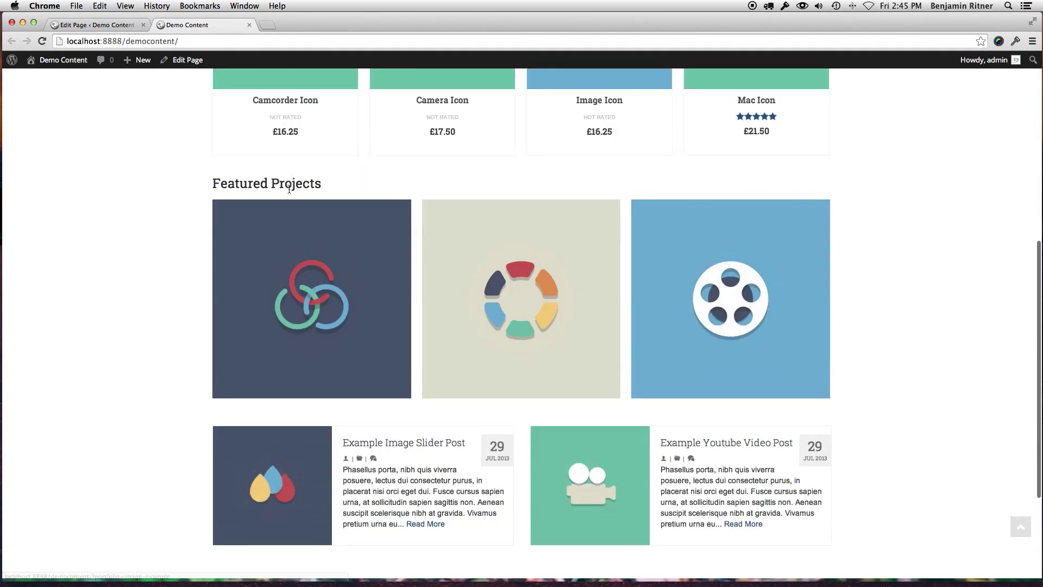
scroll(233, 368, down, 4)
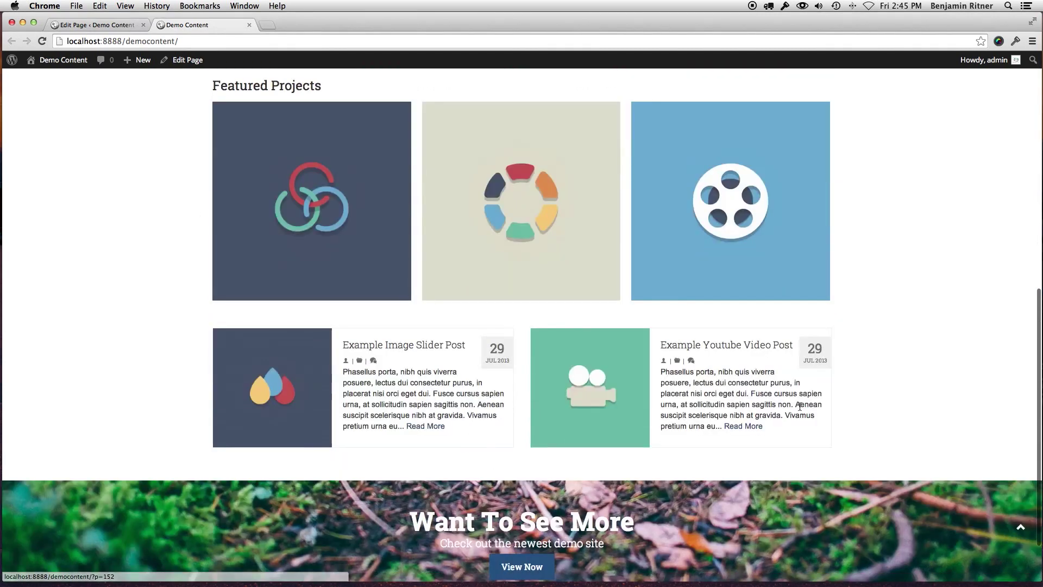
scroll(794, 391, down, 3)
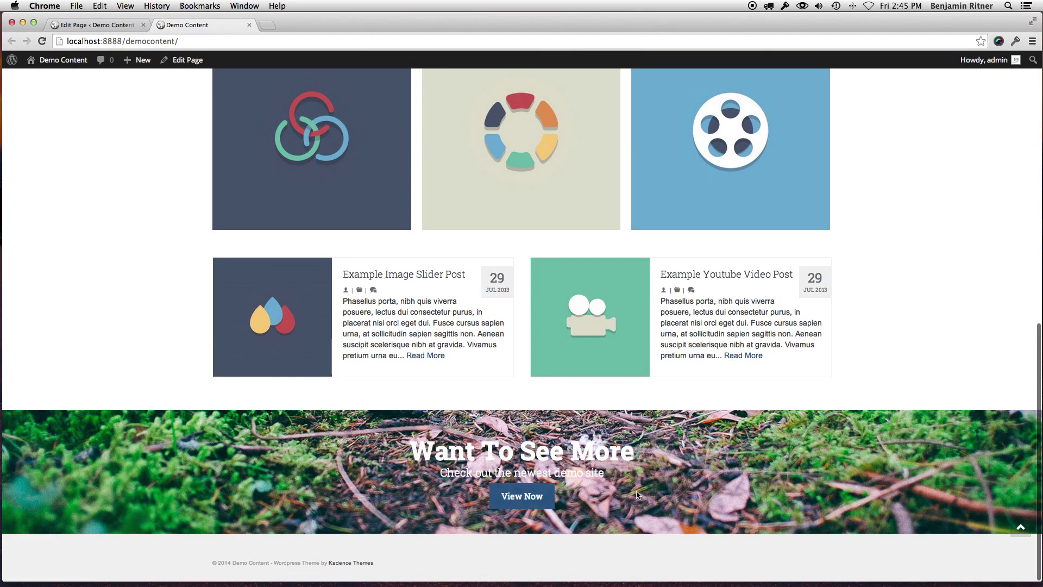
scroll(224, 220, up, 10)
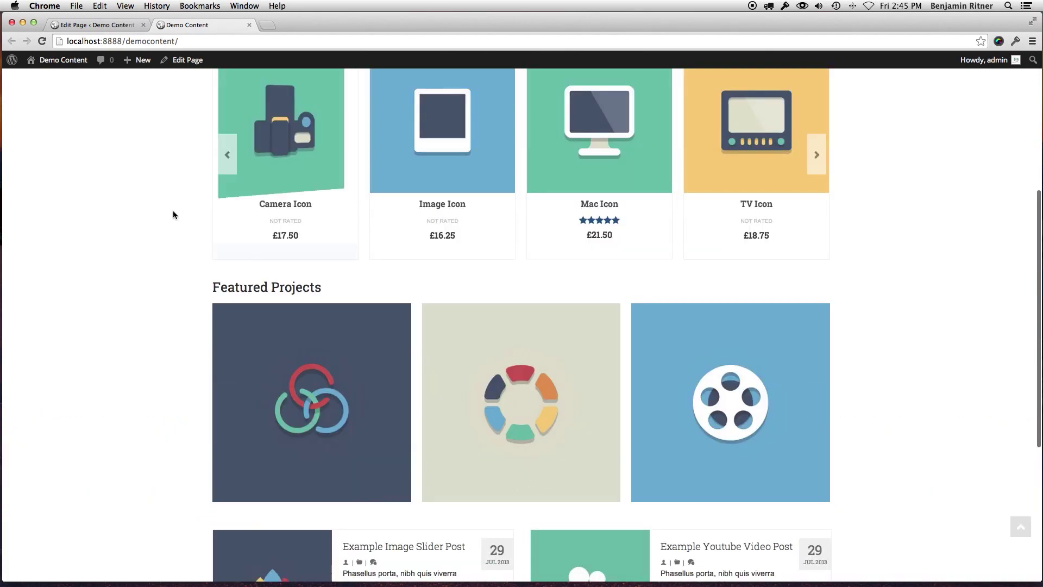
scroll(173, 214, up, 4)
scroll(172, 215, up, 3)
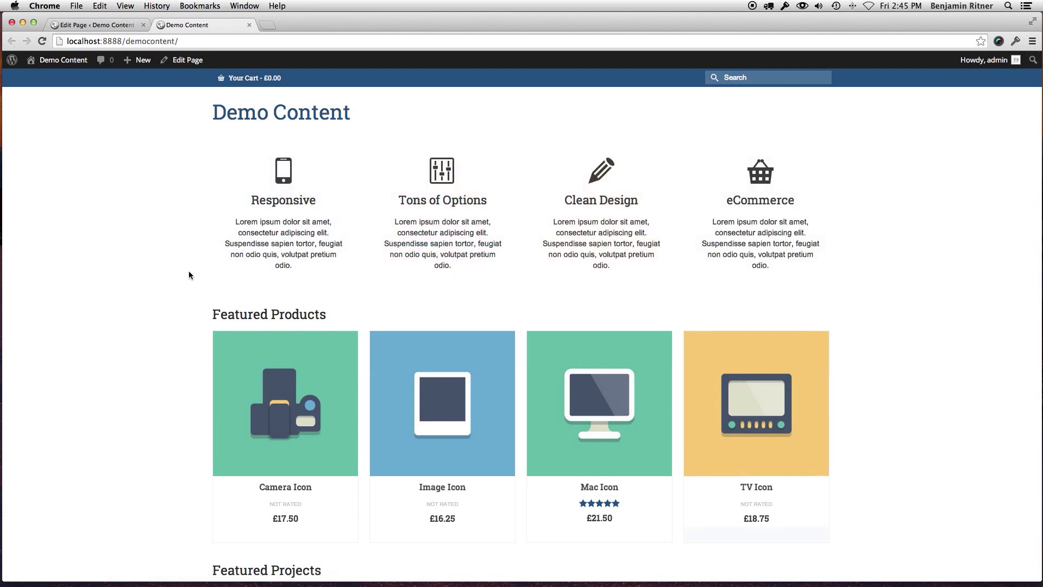
scroll(156, 229, down, 10)
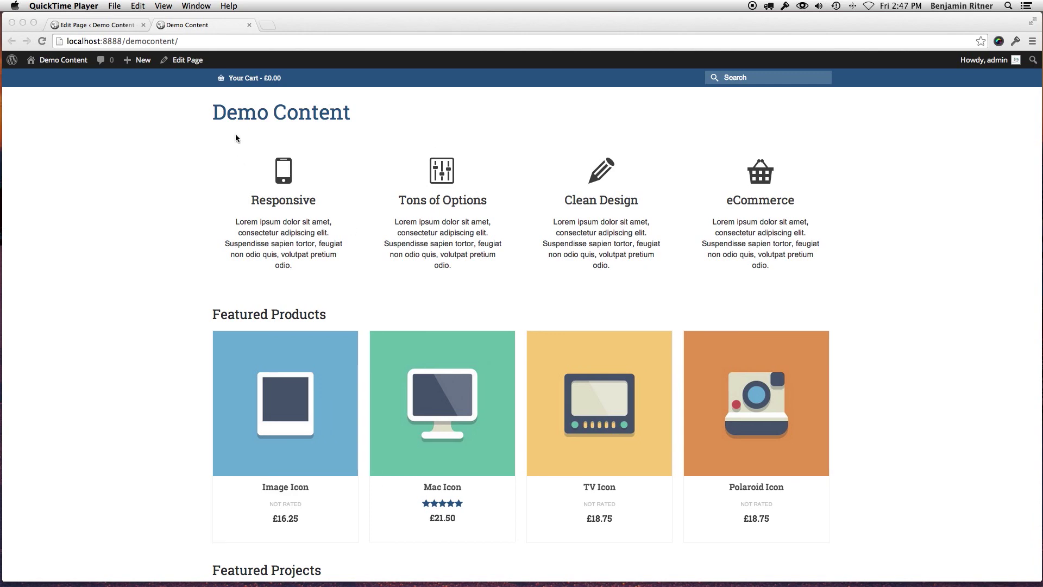
click(107, 21)
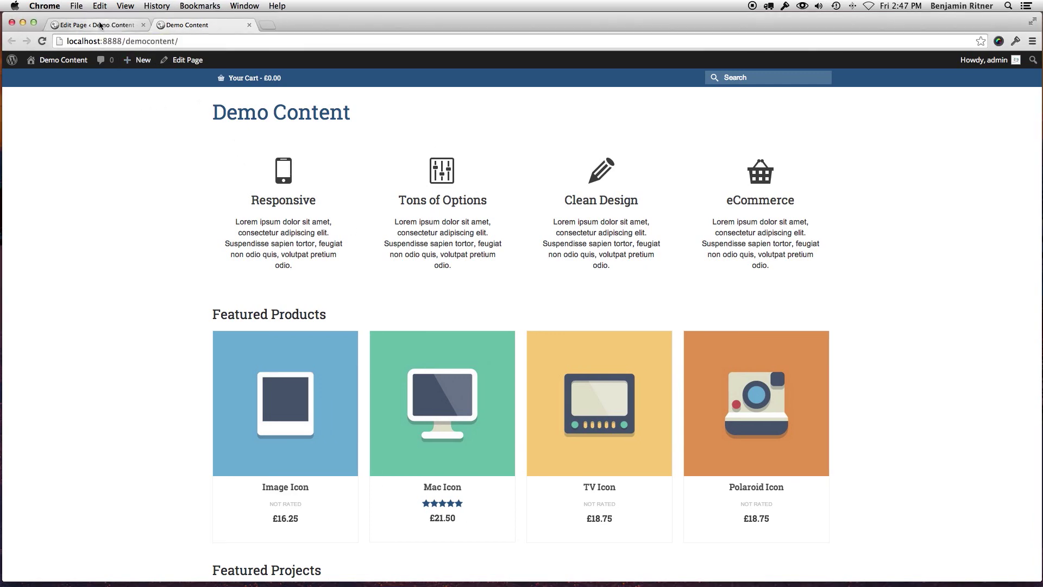
click(106, 25)
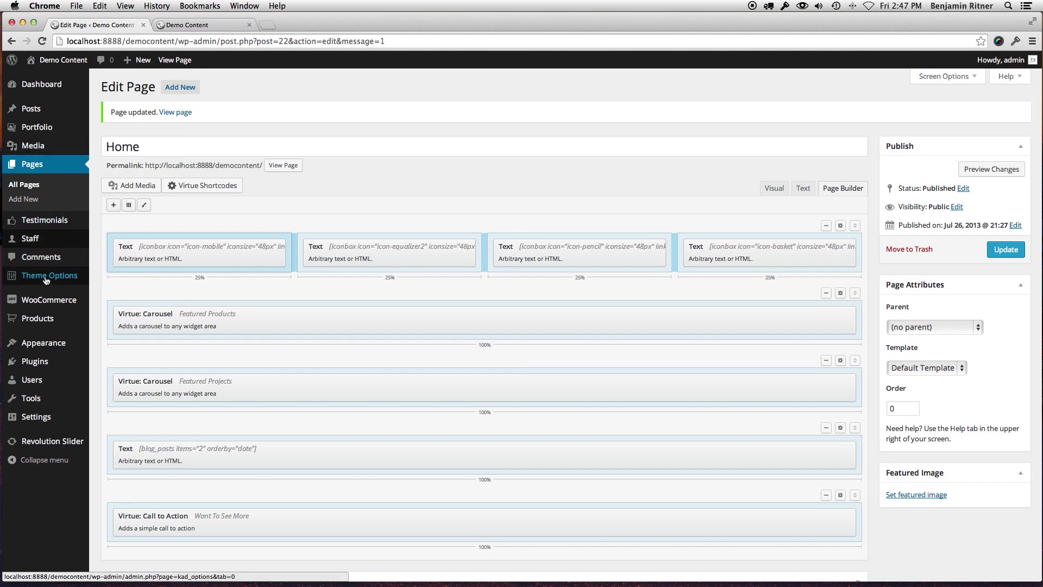
In Theme Options Slider Settings, choose Flex Slider as the home page slider
mouse_move(51, 279)
click(117, 307)
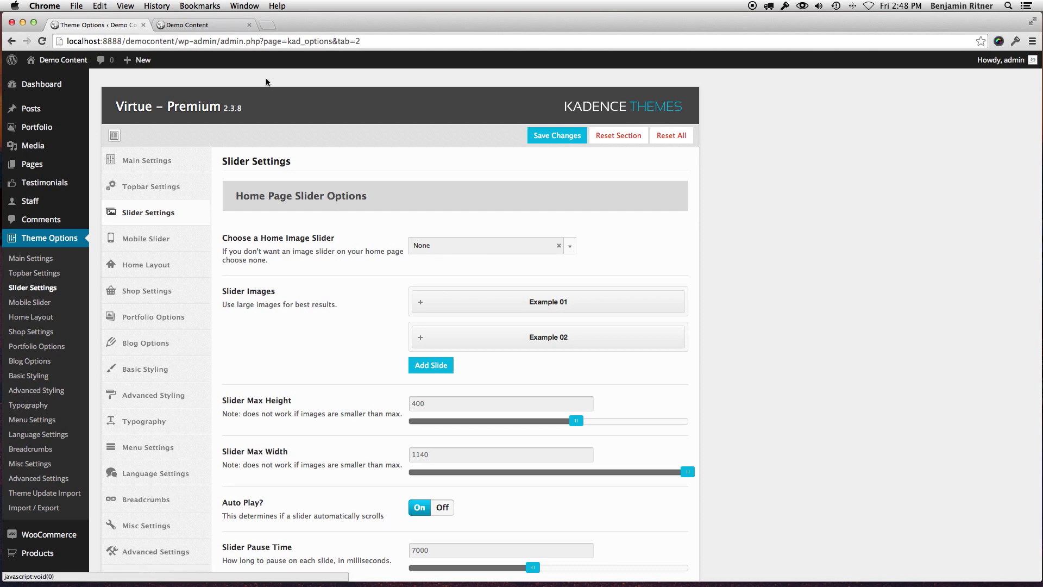
click(573, 253)
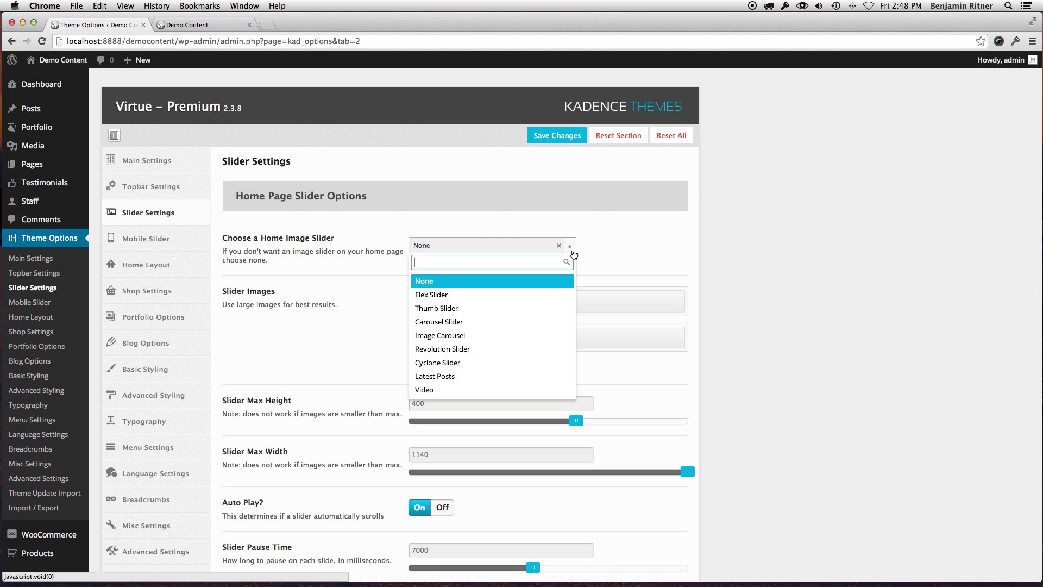
click(429, 296)
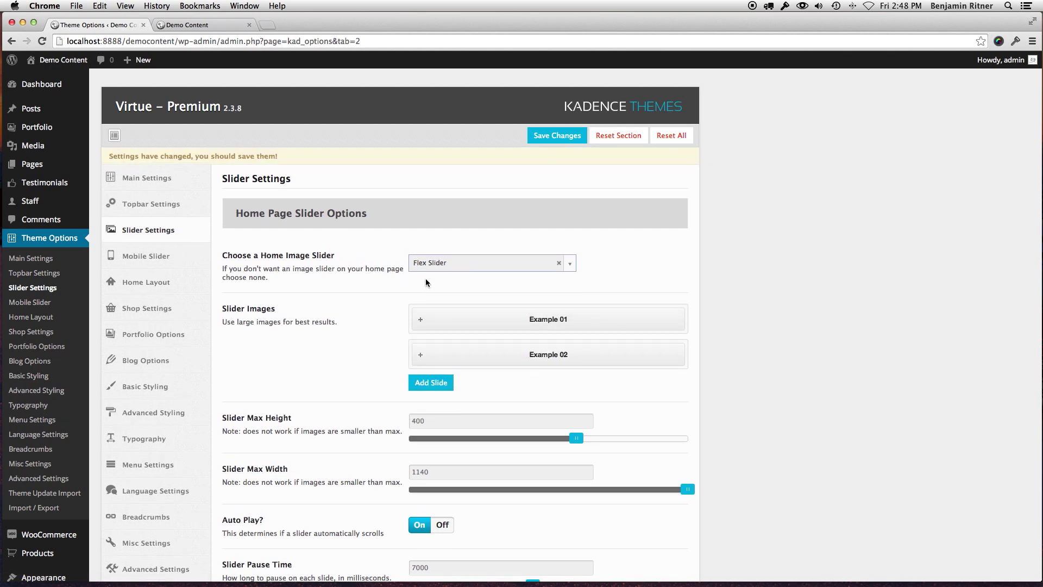
Review the Example 01 and Example 02 slide details, then save the Flex Slider settings
click(507, 315)
scroll(543, 337, down, 2)
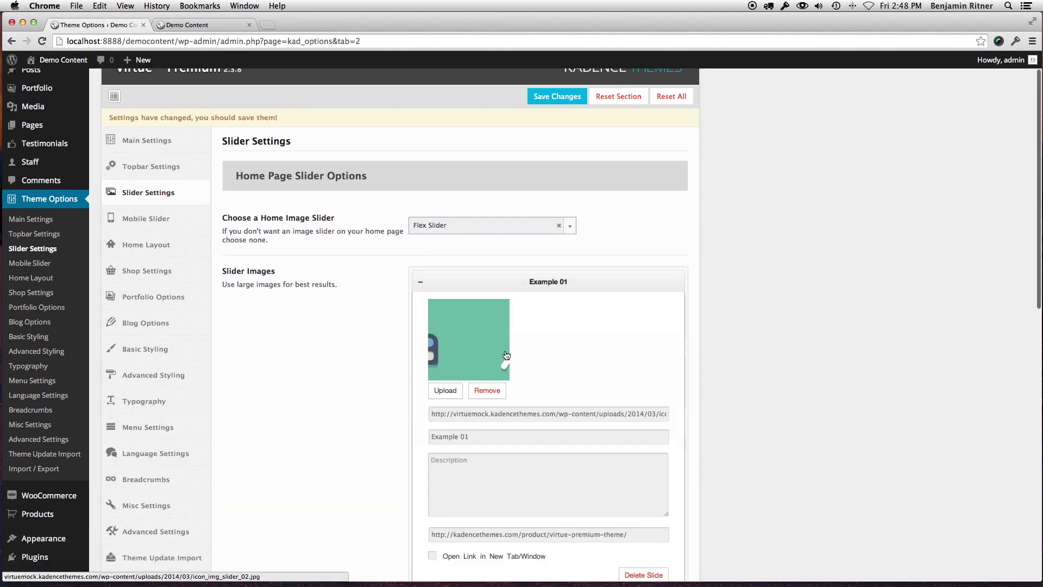
scroll(558, 344, down, 6)
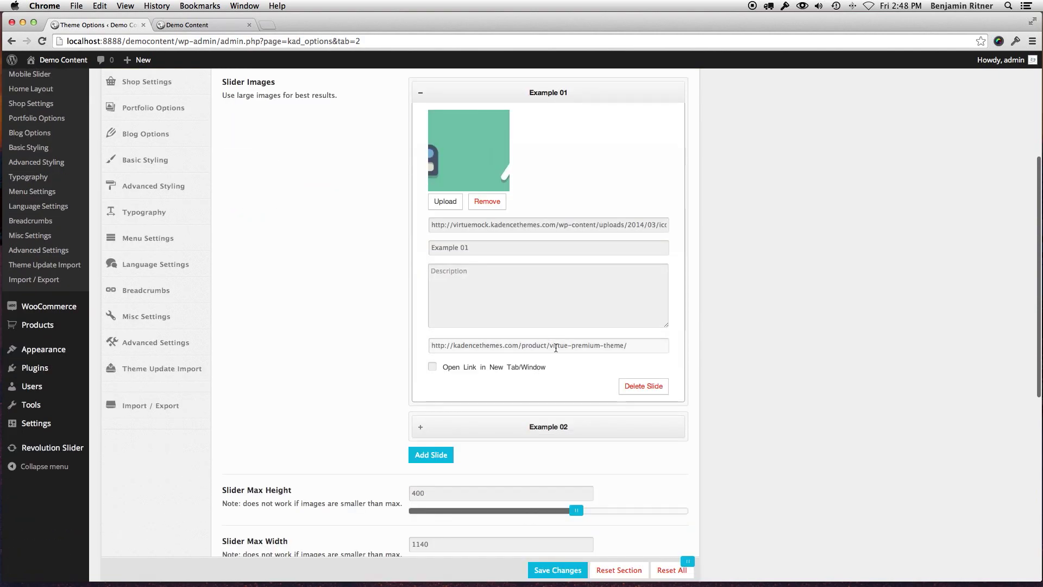
click(523, 426)
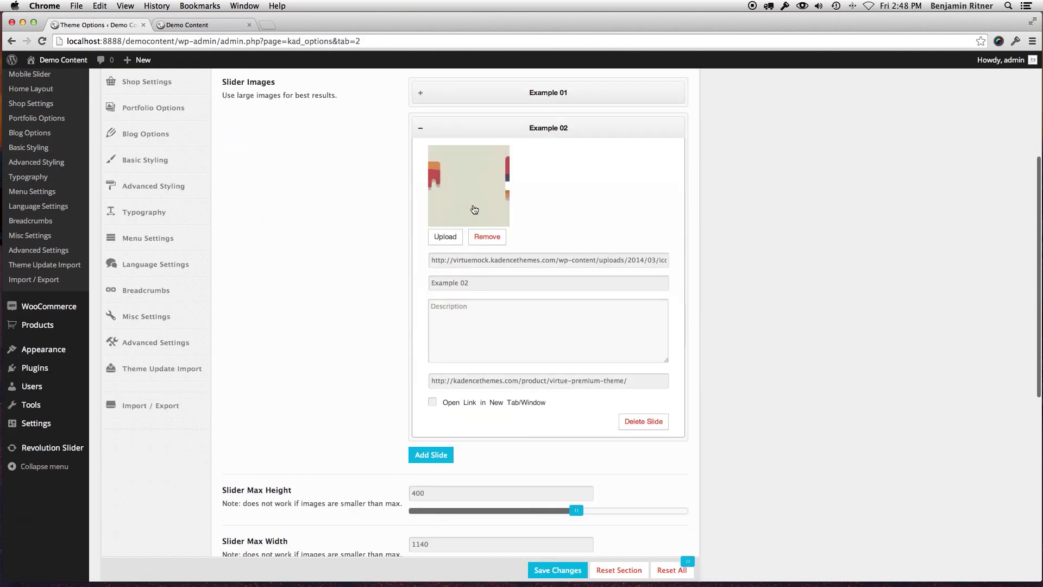
scroll(370, 216, up, 3)
scroll(371, 217, down, 15)
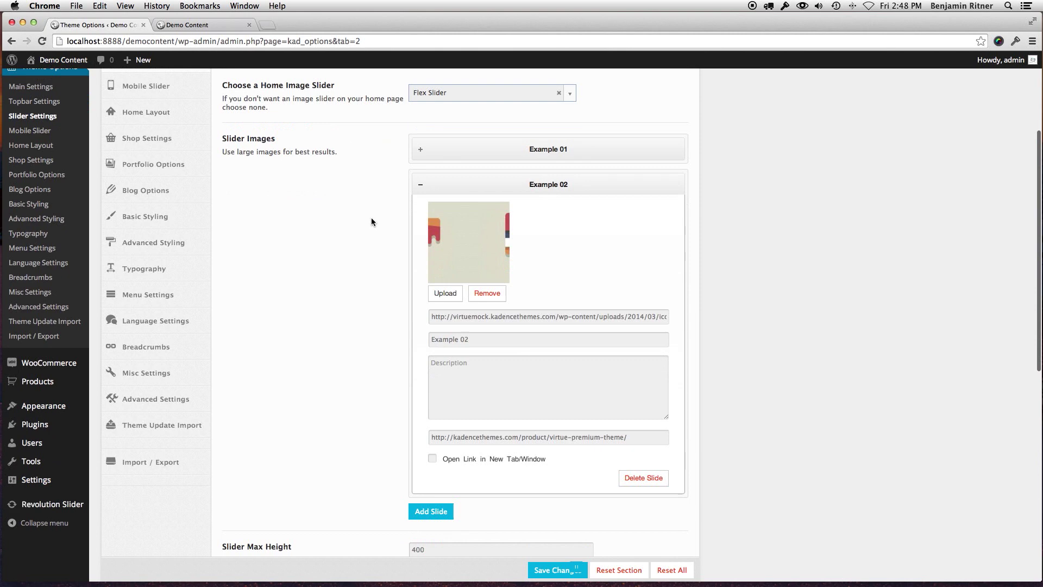
scroll(456, 243, up, 4)
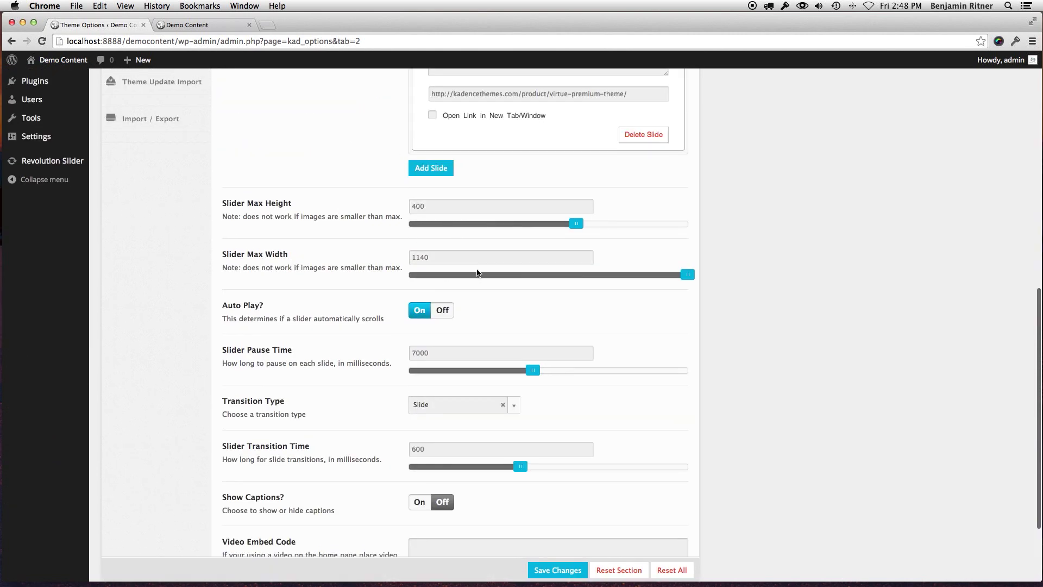
scroll(467, 276, down, 1)
scroll(375, 300, down, 3)
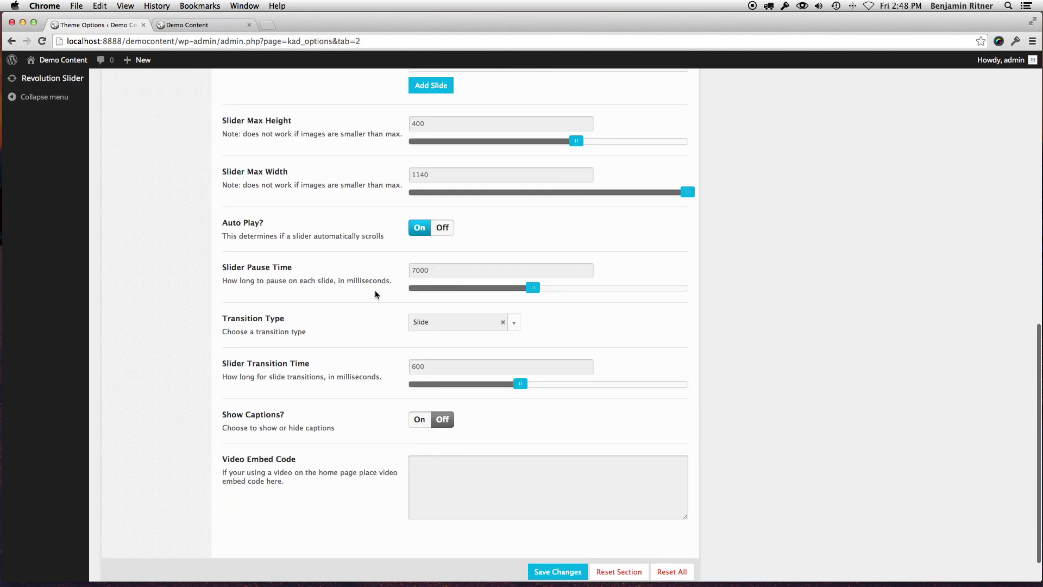
scroll(374, 289, down, 1)
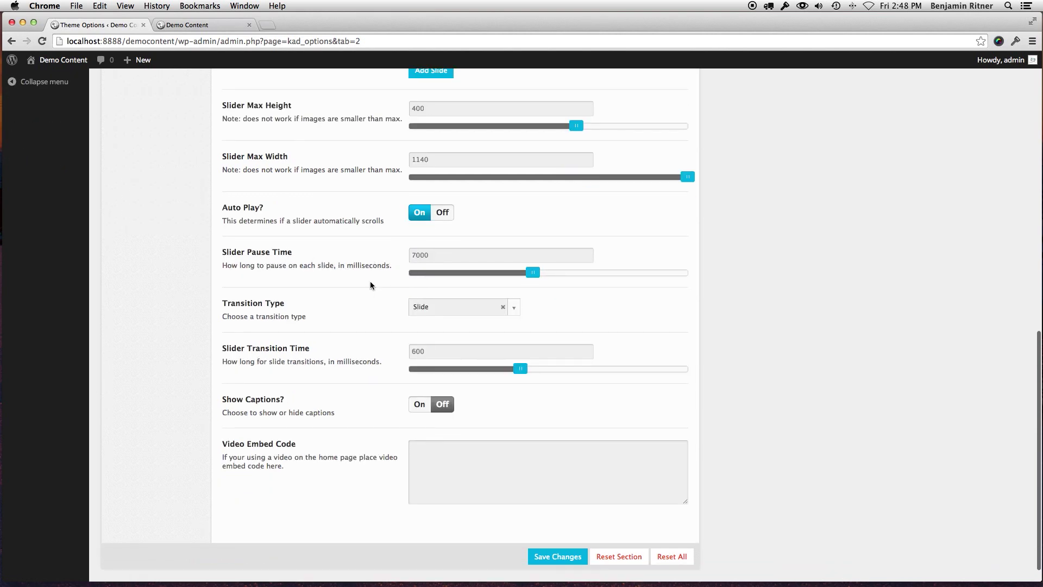
scroll(370, 282, down, 1)
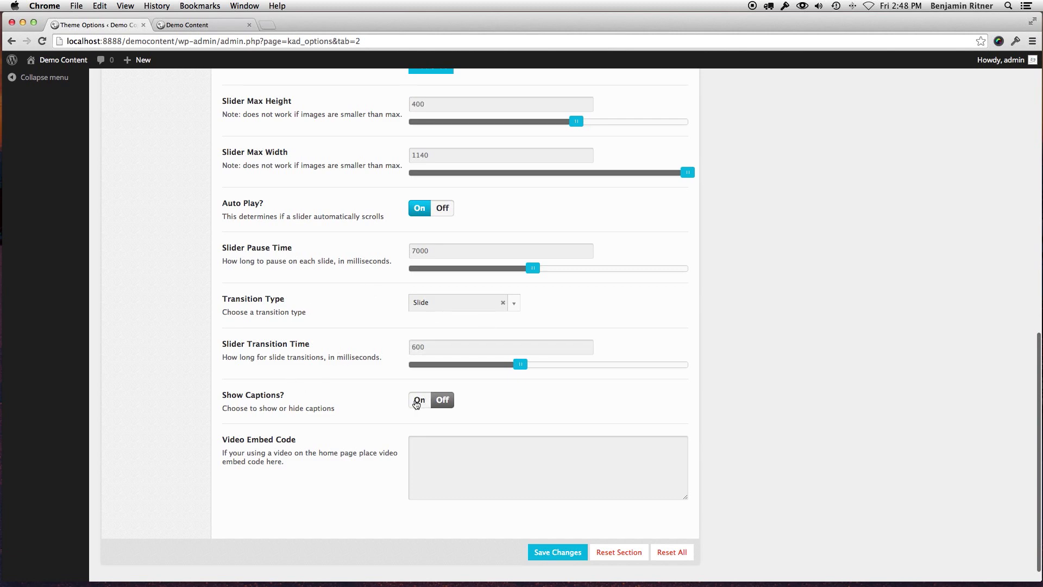
scroll(430, 408, up, 15)
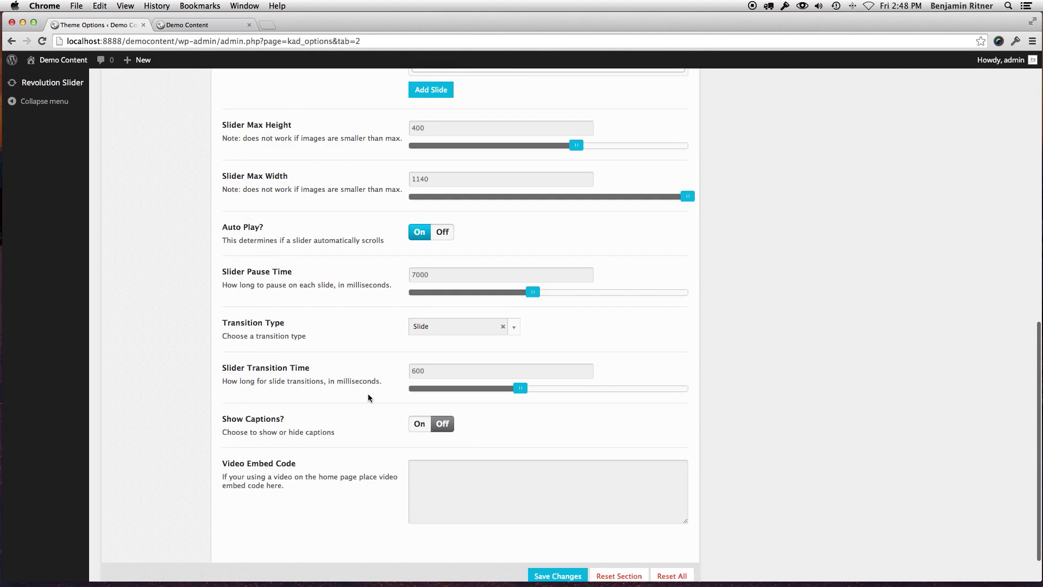
click(550, 137)
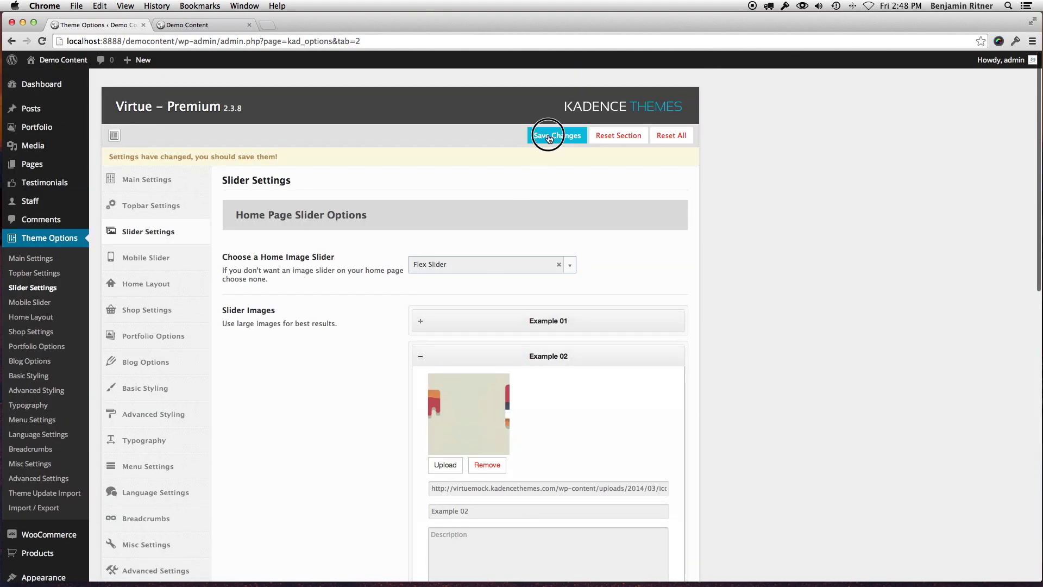
click(214, 25)
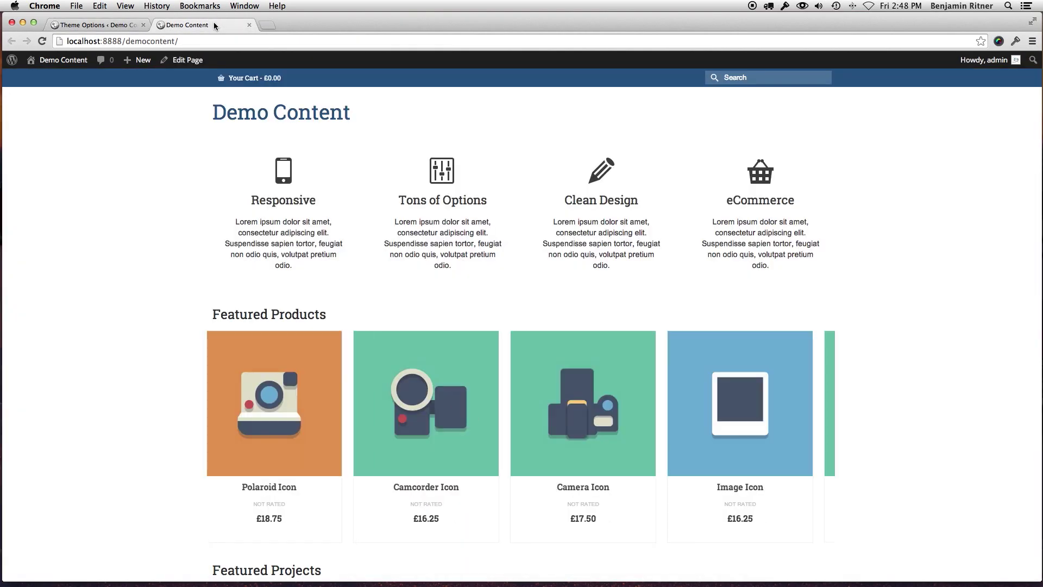
Reload the front page and advance the Flex Slider twice through its painting slides
key(super+r)
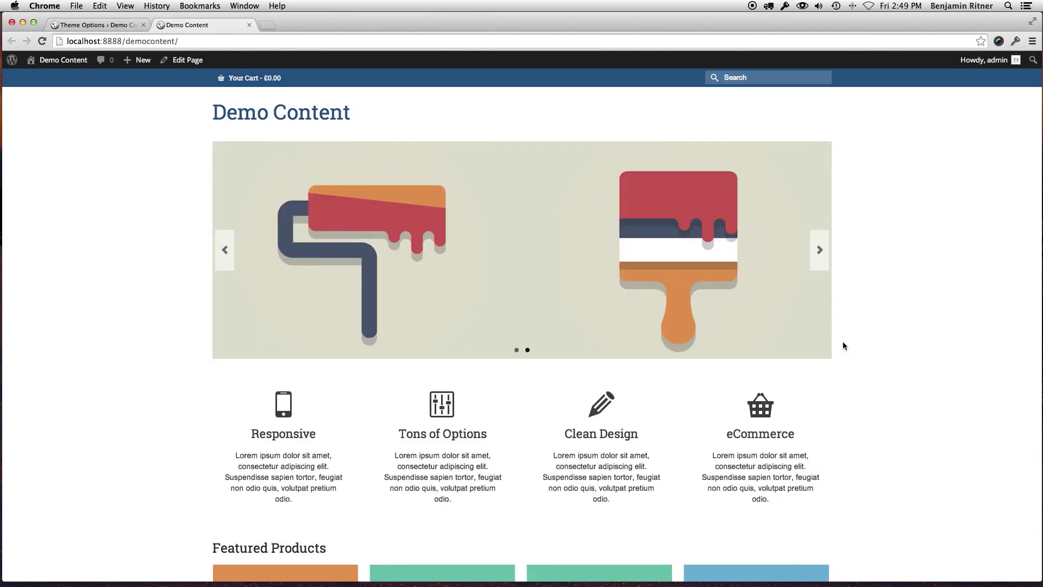
scroll(846, 348, down, 2)
scroll(562, 216, up, 2)
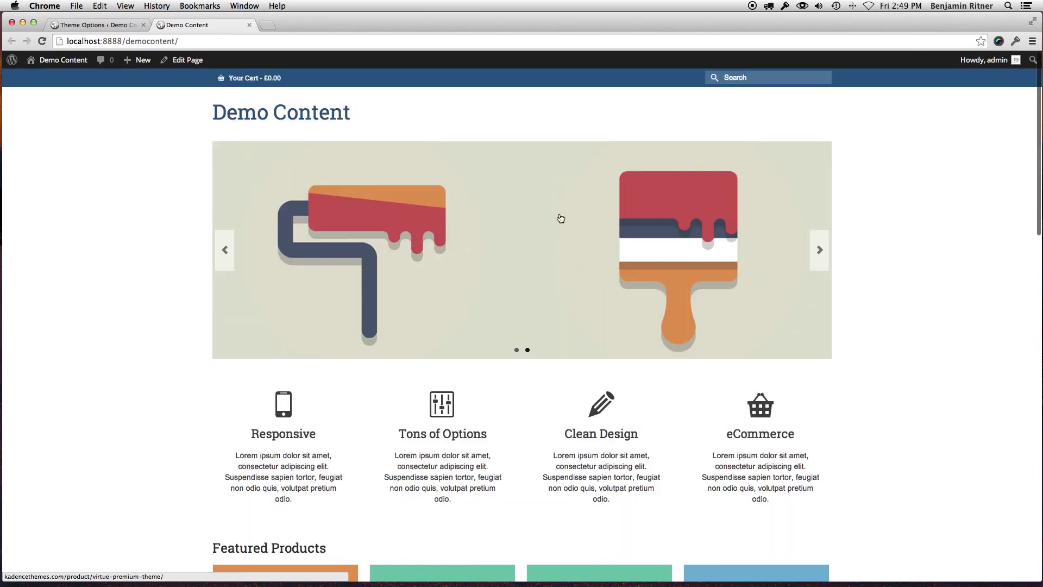
click(820, 250)
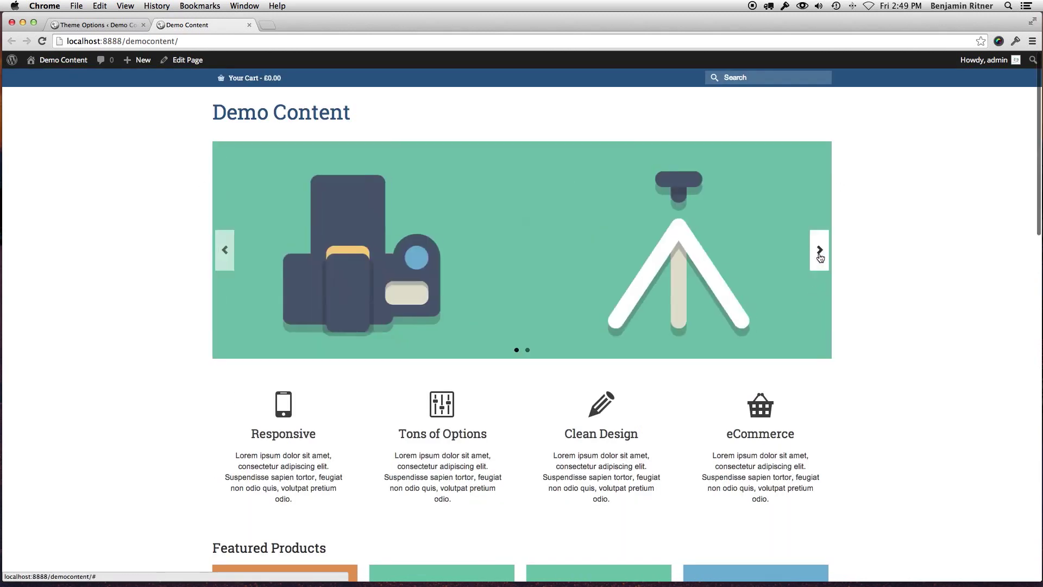
click(820, 248)
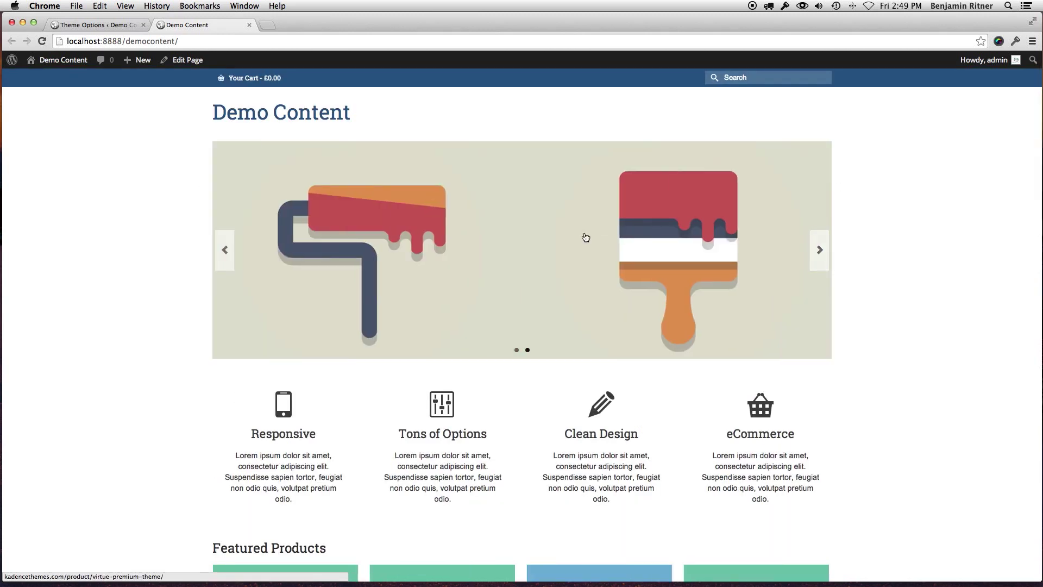
scroll(585, 232, down, 4)
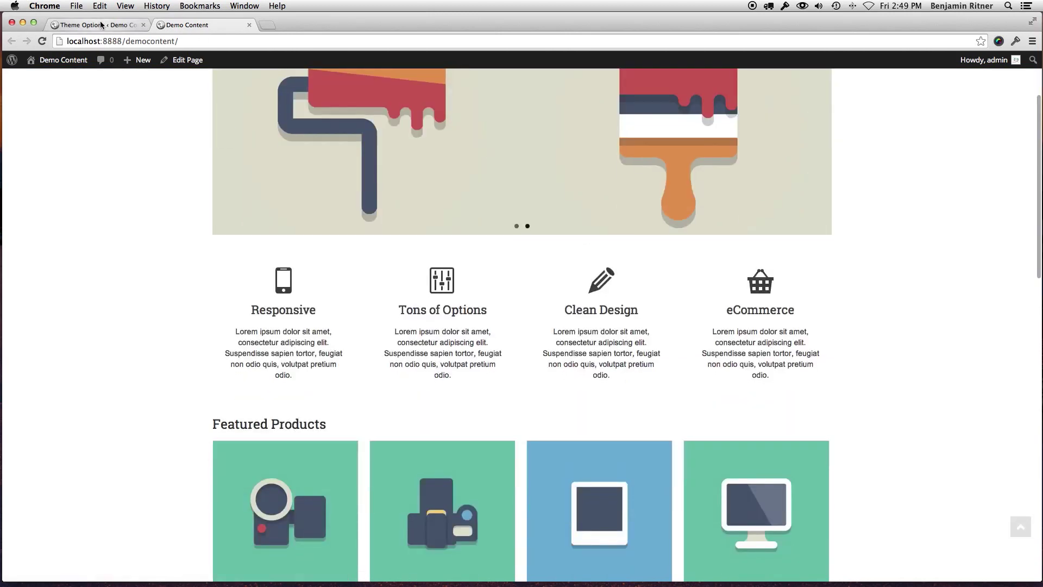
click(102, 26)
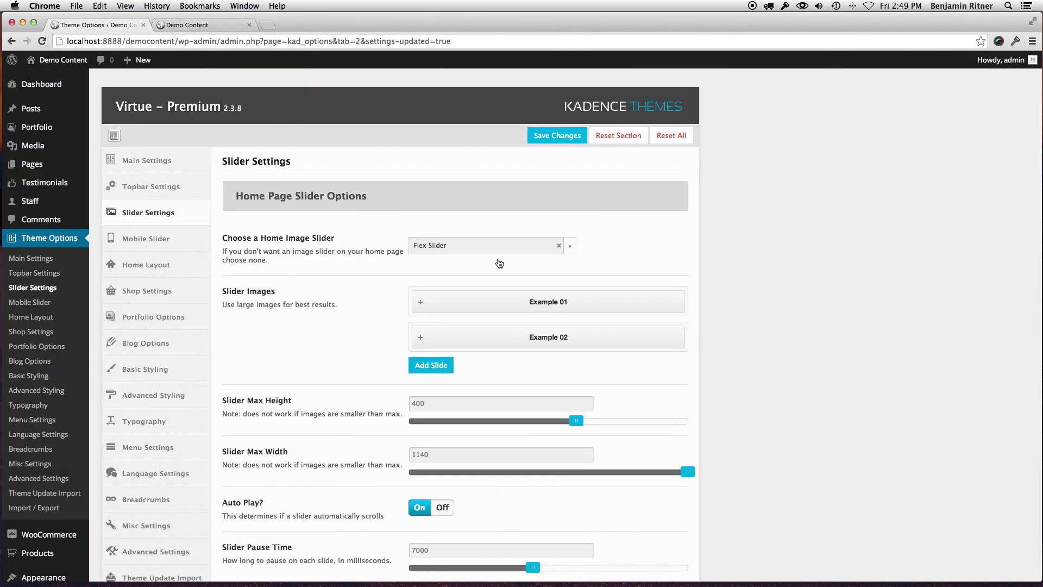
Choose Revolution Slider as the home image slider
click(569, 247)
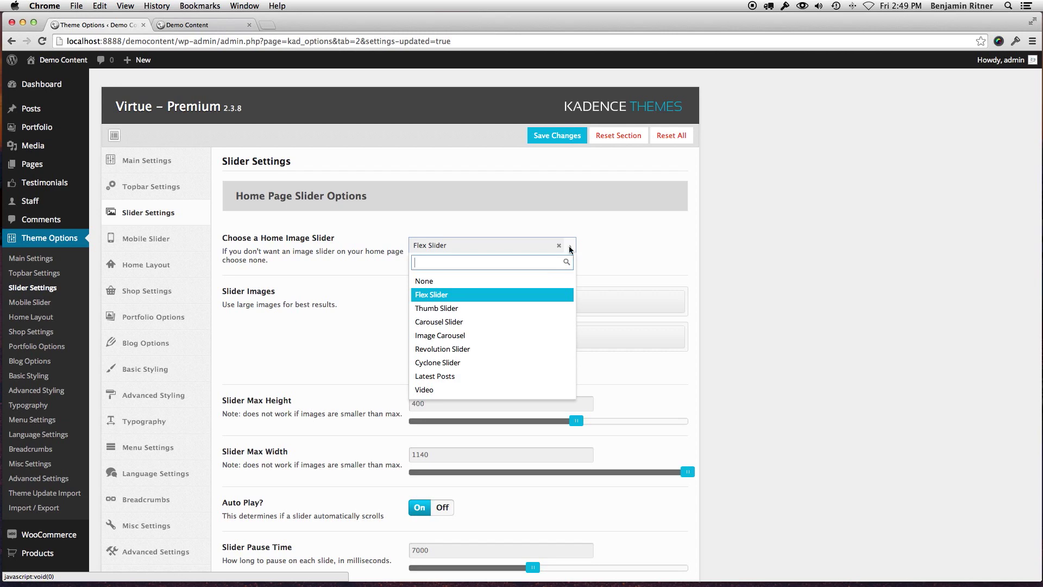
click(446, 349)
scroll(376, 328, down, 5)
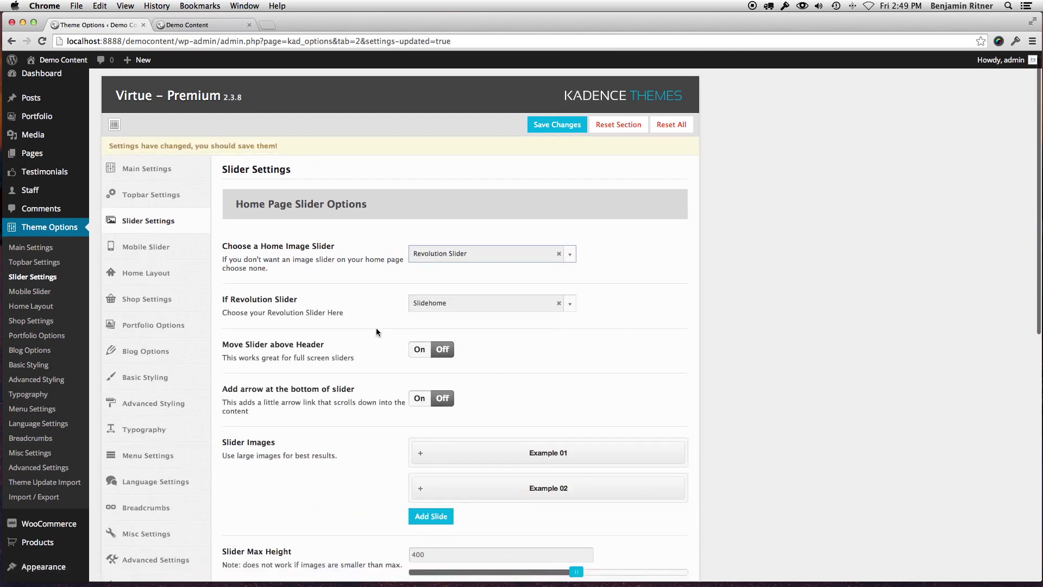
scroll(369, 341, down, 3)
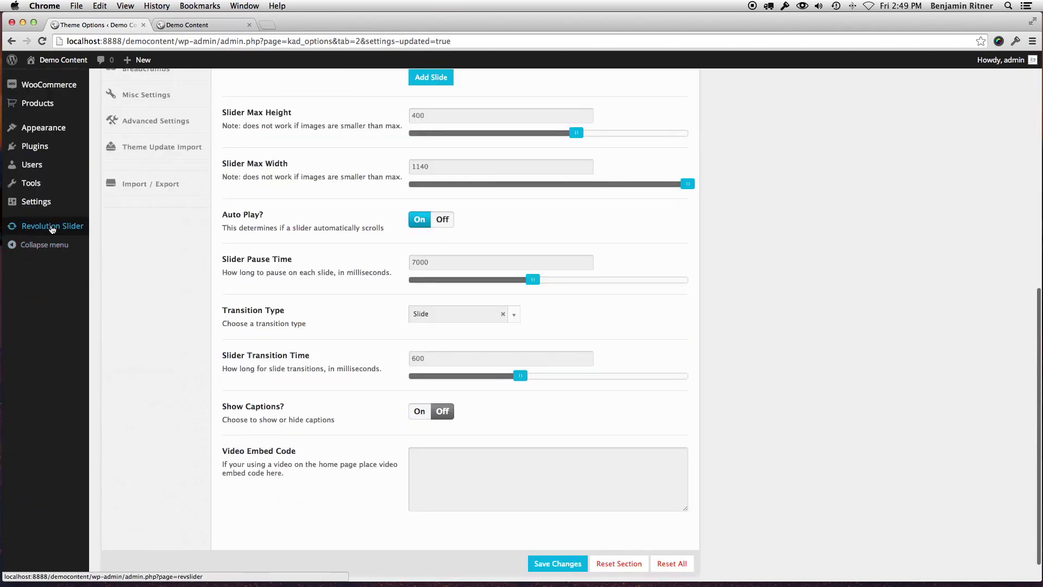
scroll(50, 236, up, 1)
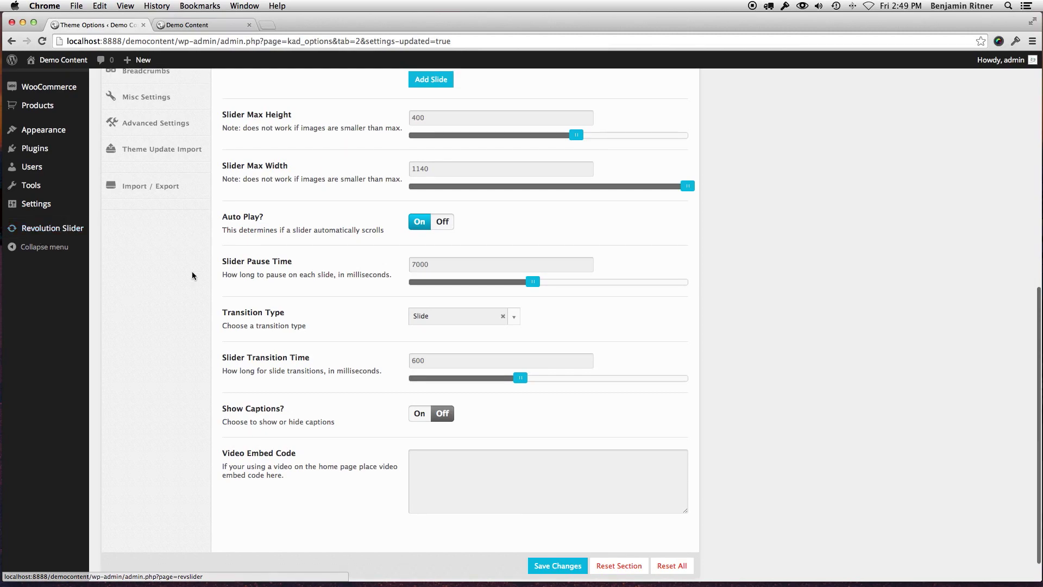
scroll(194, 272, up, 10)
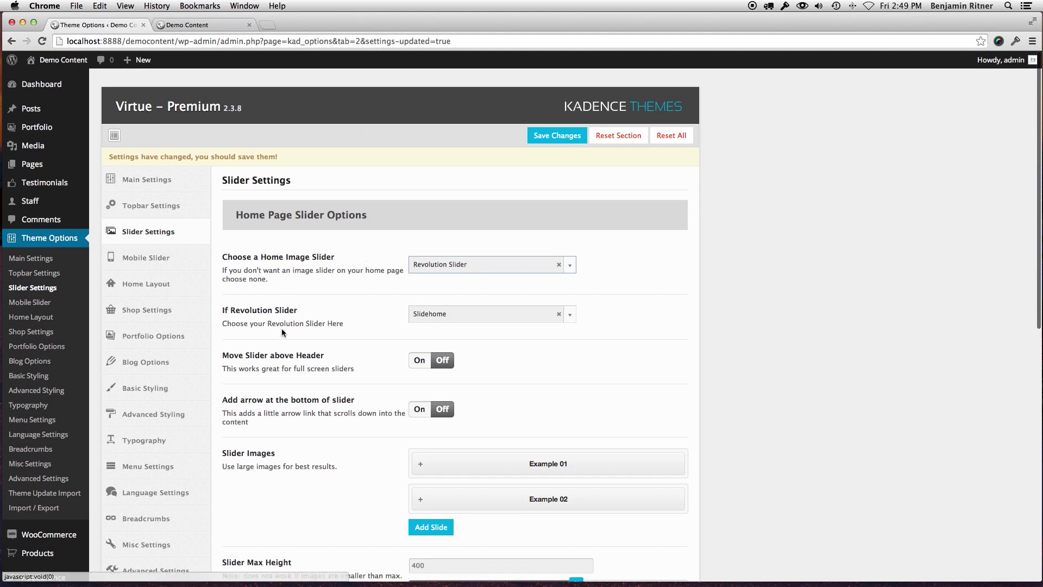
Set the Revolution slider to Slidehome and save the settings
click(570, 314)
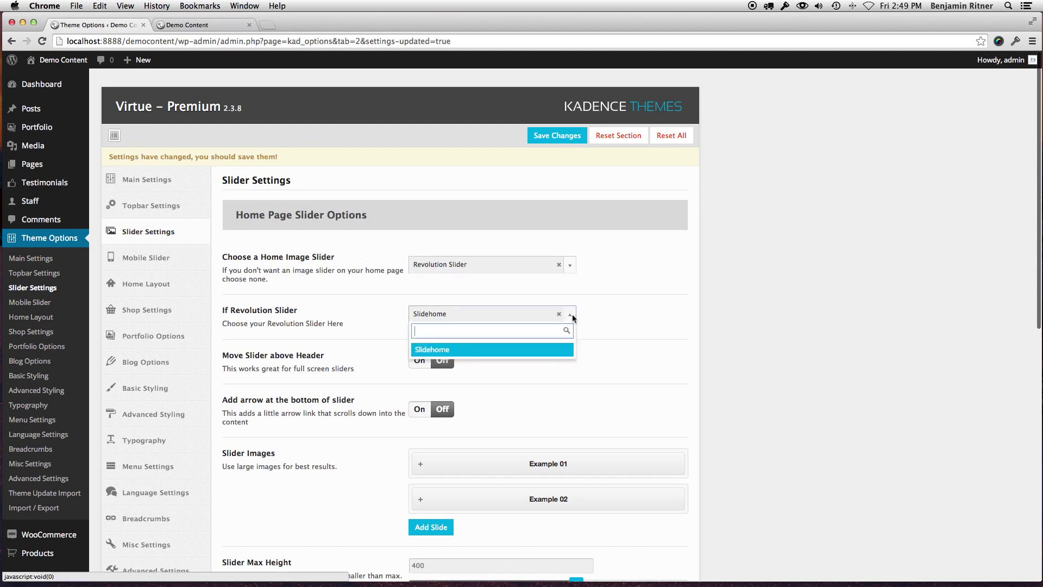
click(430, 351)
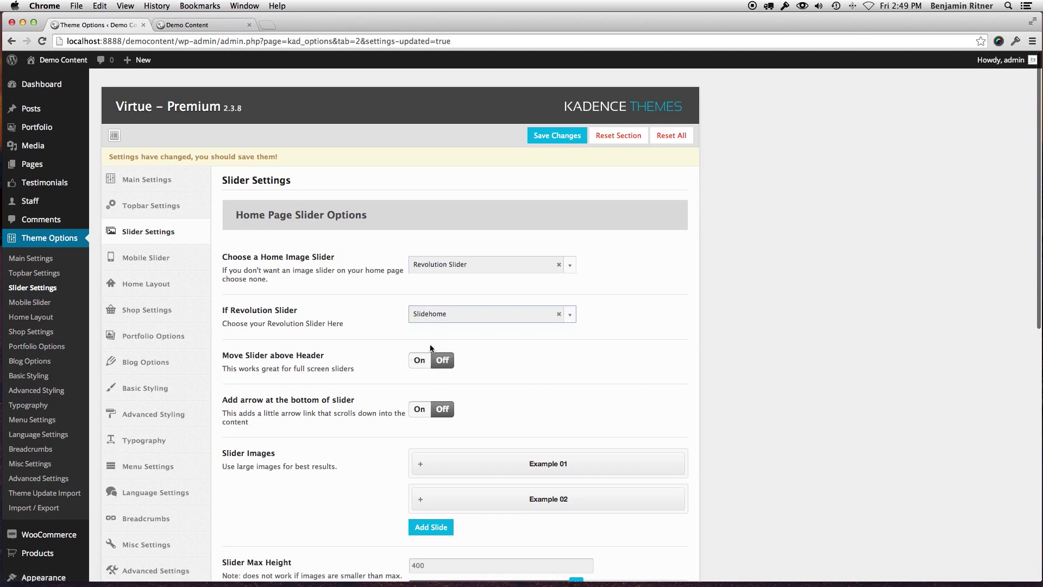
scroll(377, 325, down, 1)
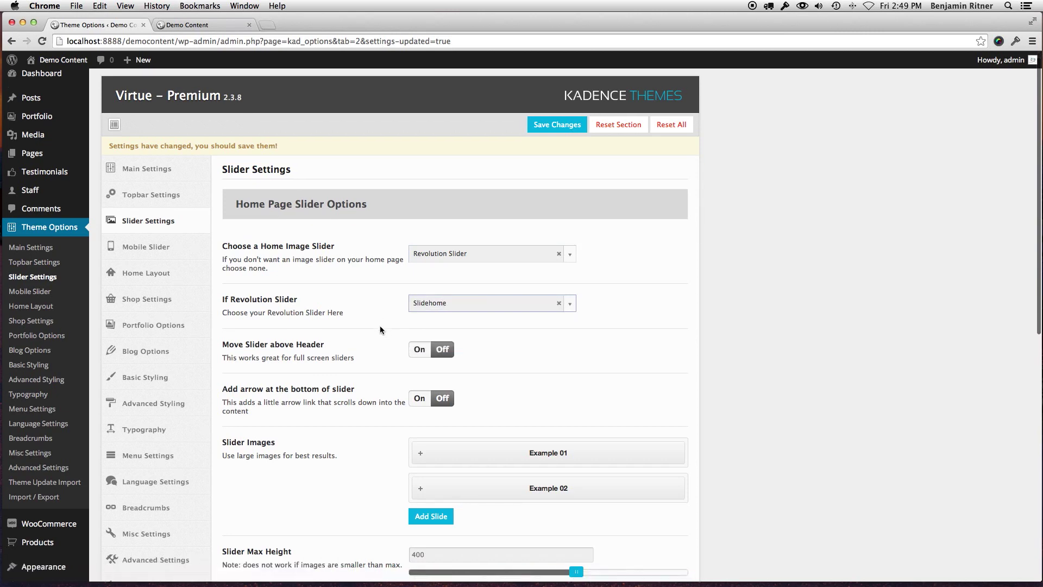
scroll(442, 324, down, 1)
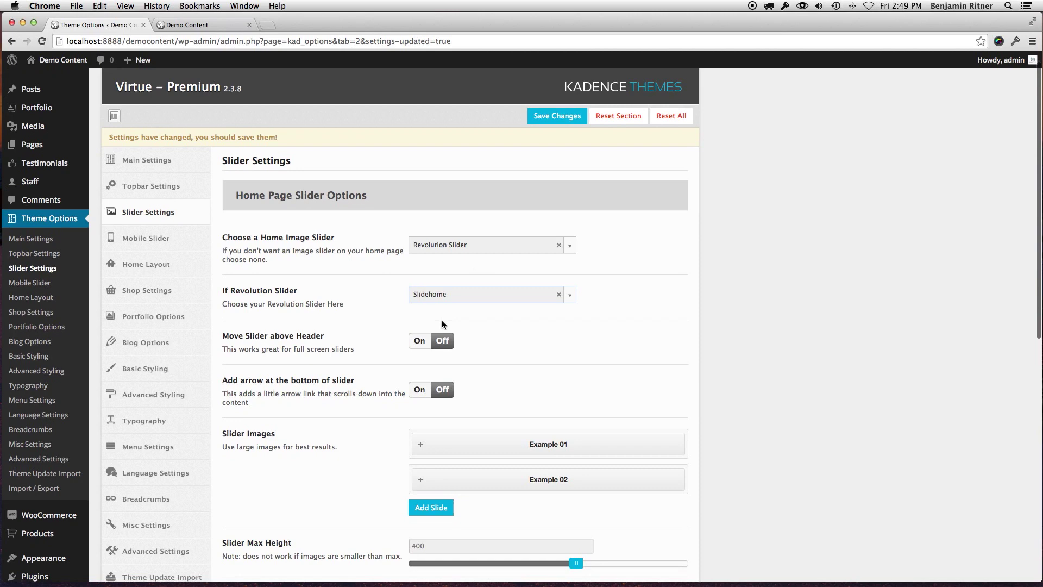
click(544, 117)
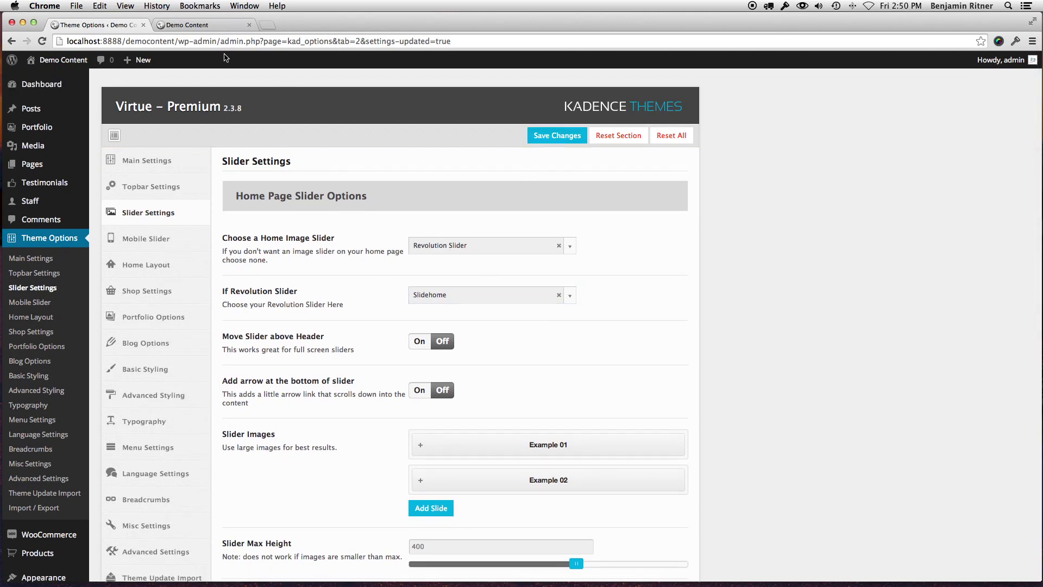
click(217, 28)
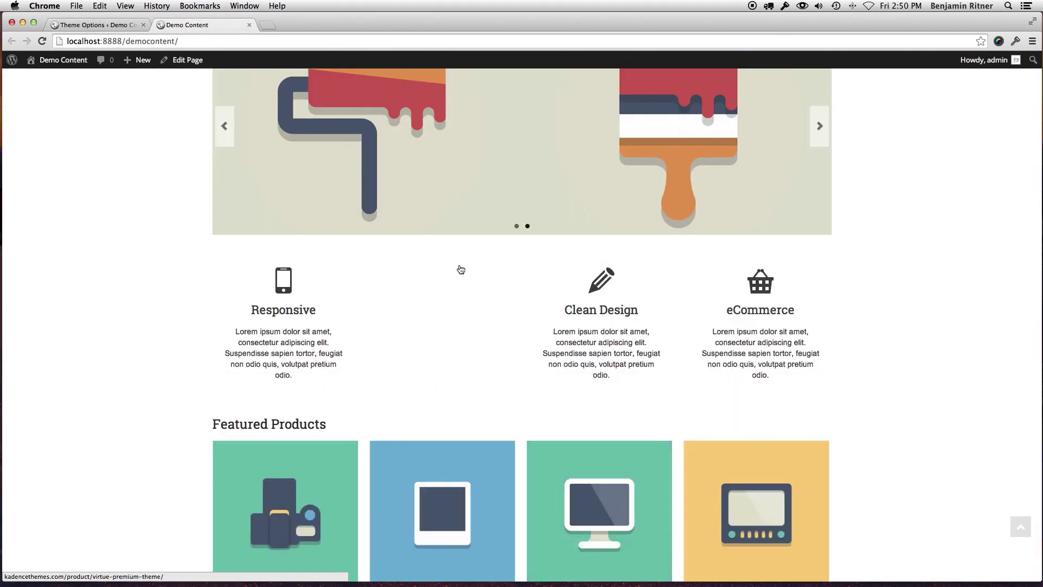
Reload the front page and advance the full-width Revolution Slider past 'An Example Slider'
key(super+r)
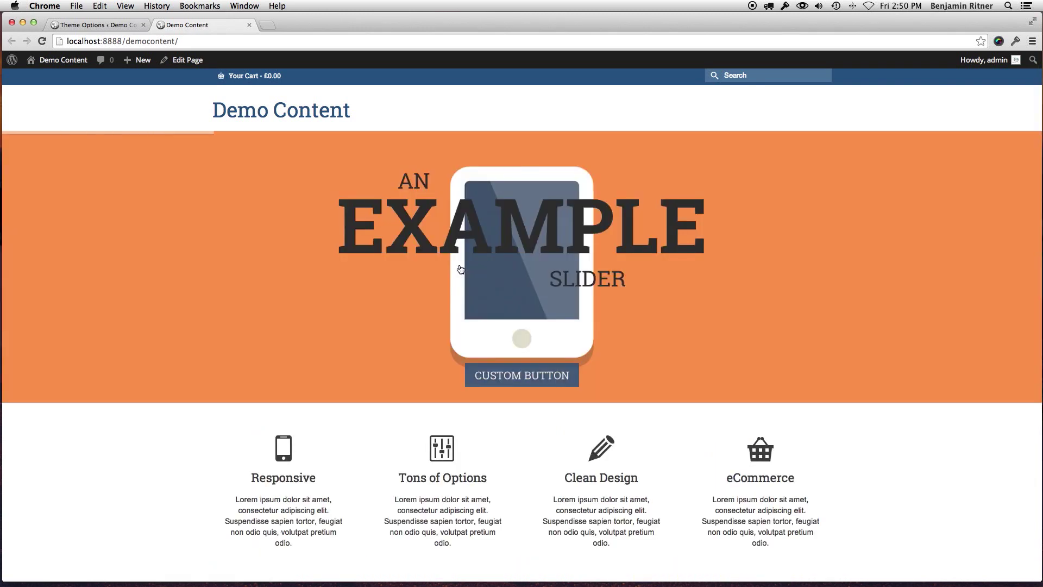
mouse_move(693, 302)
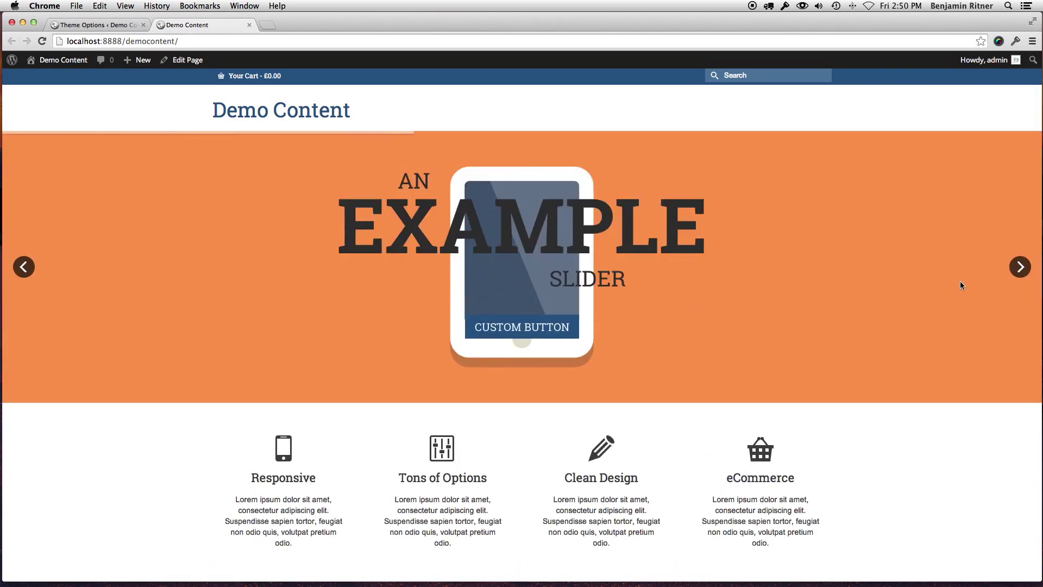
click(1021, 269)
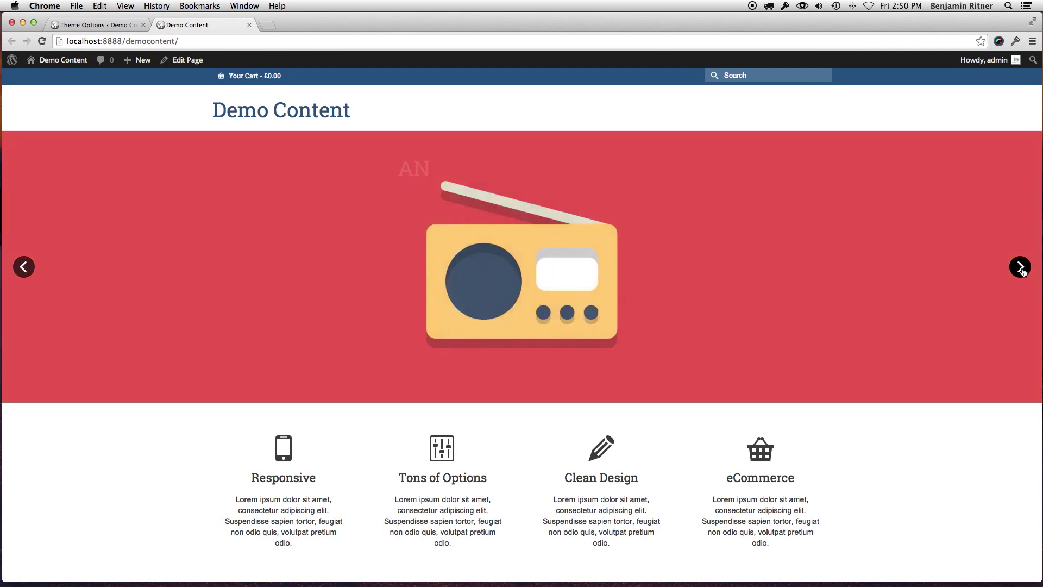